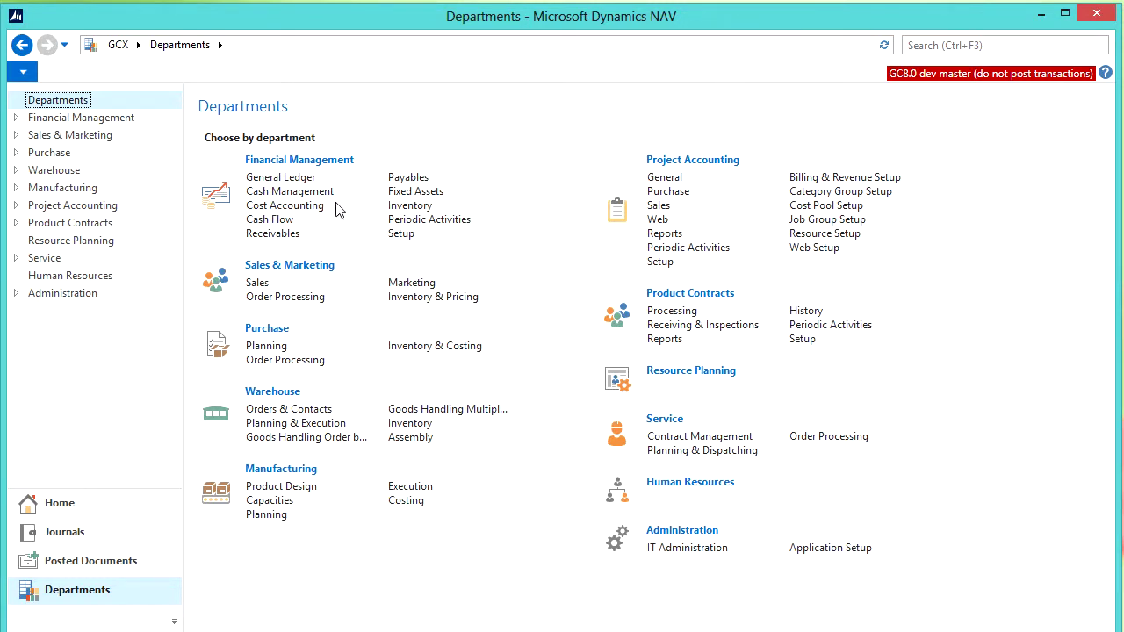
- Open the options for the Open Vendor Entries report in the Payables department
{"action": "left_click", "coordinate": [409, 179]}
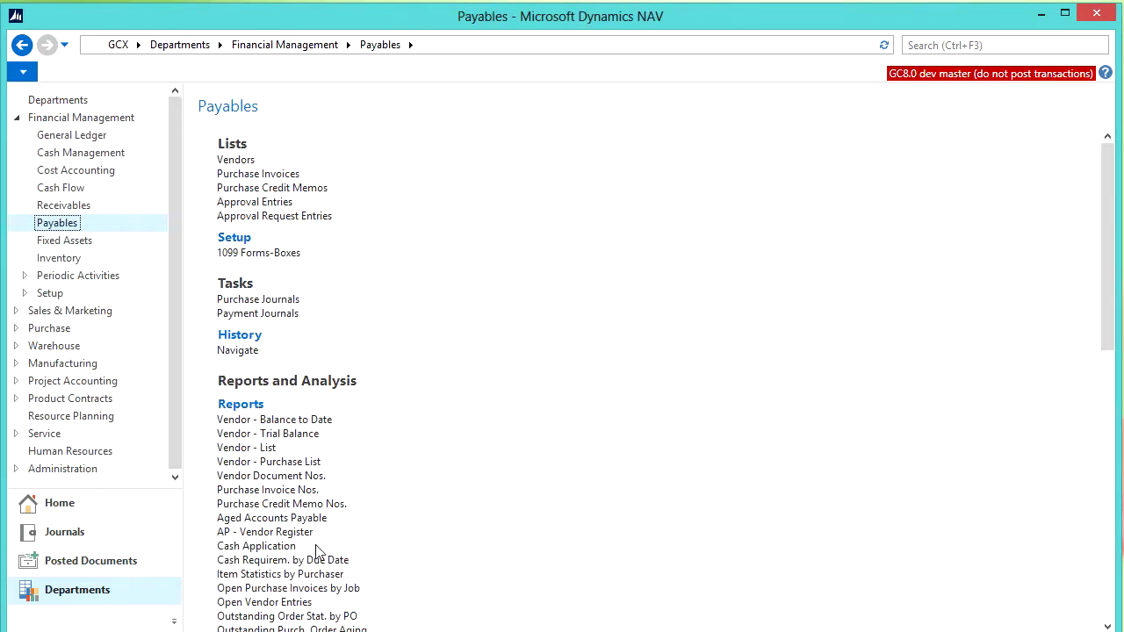
{"action": "scroll", "coordinate": [321, 549], "scroll_direction": "down", "scroll_amount": 5}
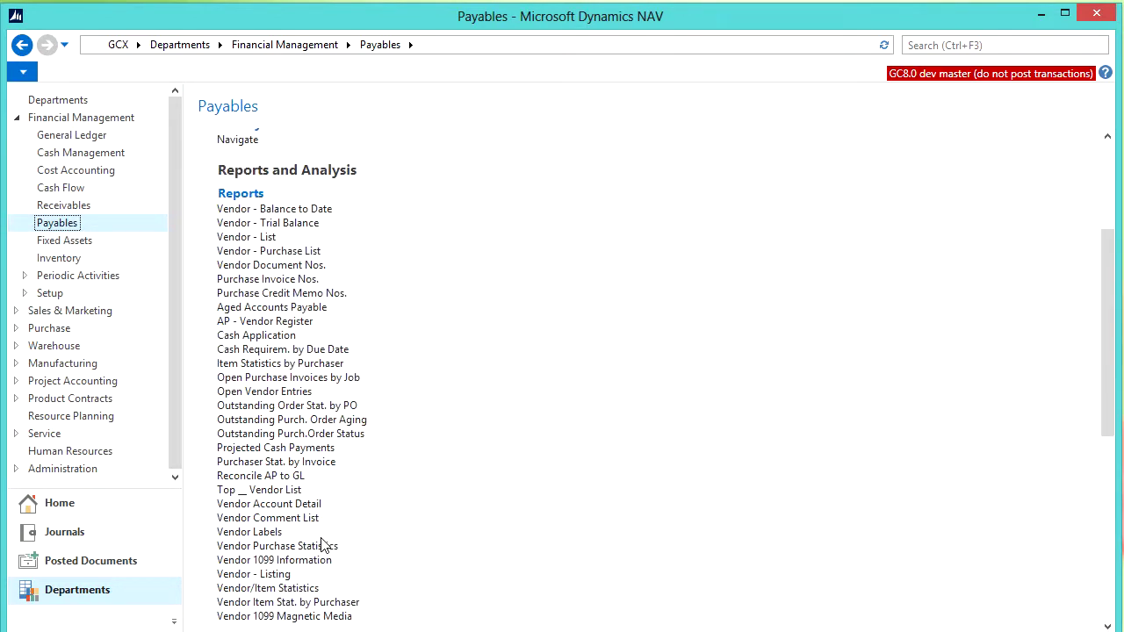
{"action": "left_click", "coordinate": [257, 394]}
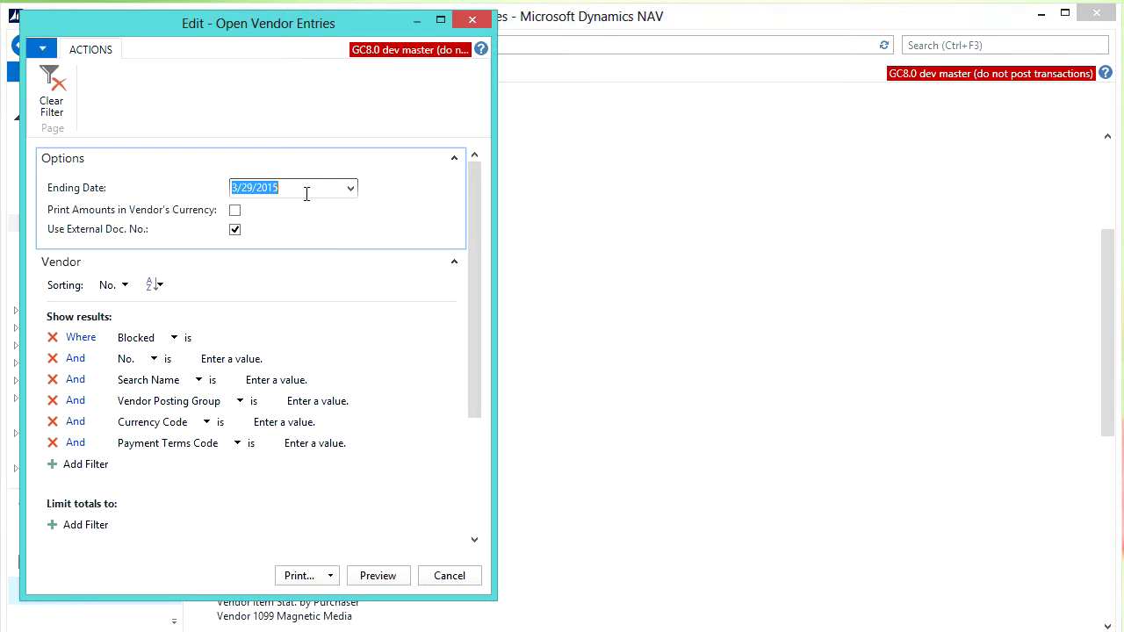
- Review the report's ending date, vendor filters, and the On Hold and Document Type filters for vendor ledger entries
{"action": "left_click_drag", "start_coordinate": [306, 191], "coordinate": [209, 188]}
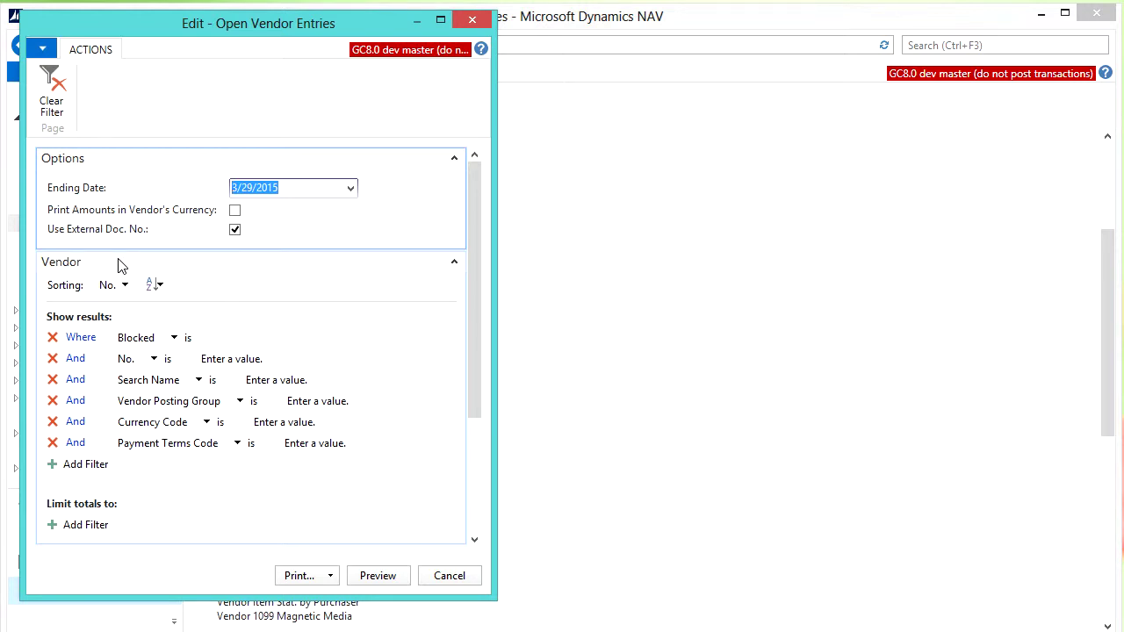
{"action": "left_click", "coordinate": [221, 341]}
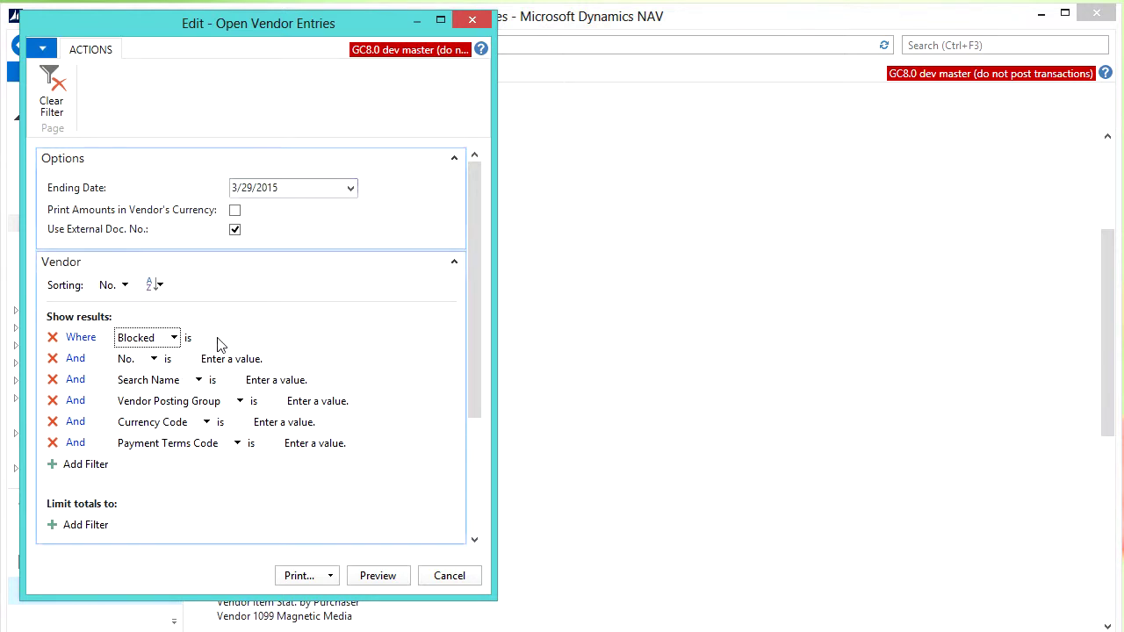
{"action": "left_click", "coordinate": [294, 340]}
{"action": "left_click", "coordinate": [295, 339]}
{"action": "left_click", "coordinate": [295, 340]}
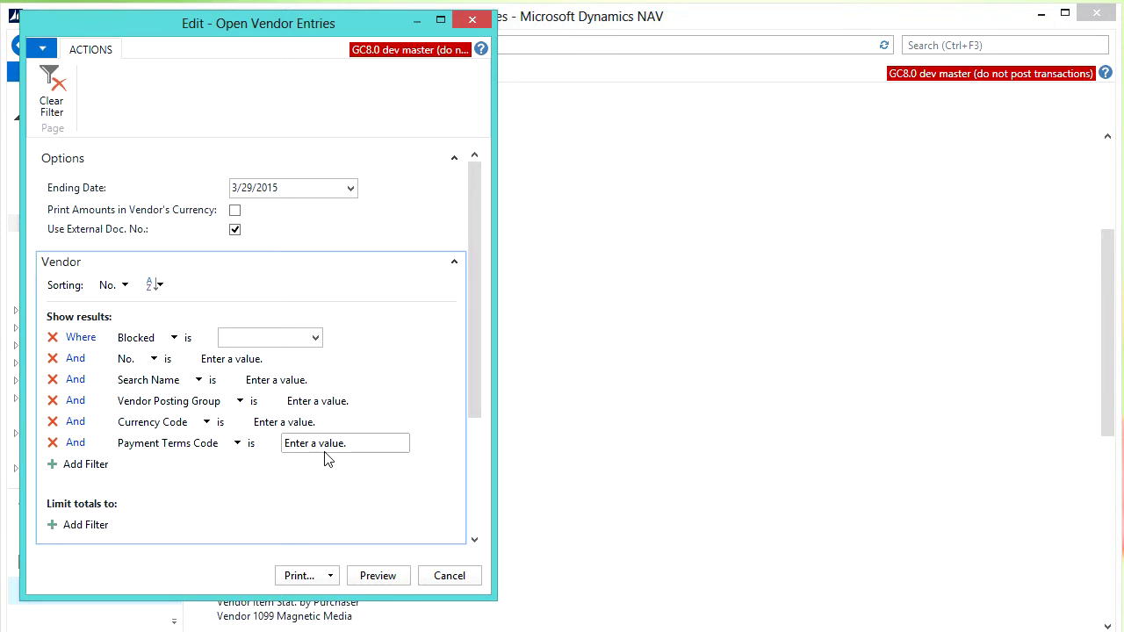
{"action": "scroll", "coordinate": [236, 462], "scroll_direction": "down", "scroll_amount": 3}
{"action": "scroll", "coordinate": [235, 462], "scroll_direction": "down", "scroll_amount": 2}
{"action": "left_click", "coordinate": [230, 425]}
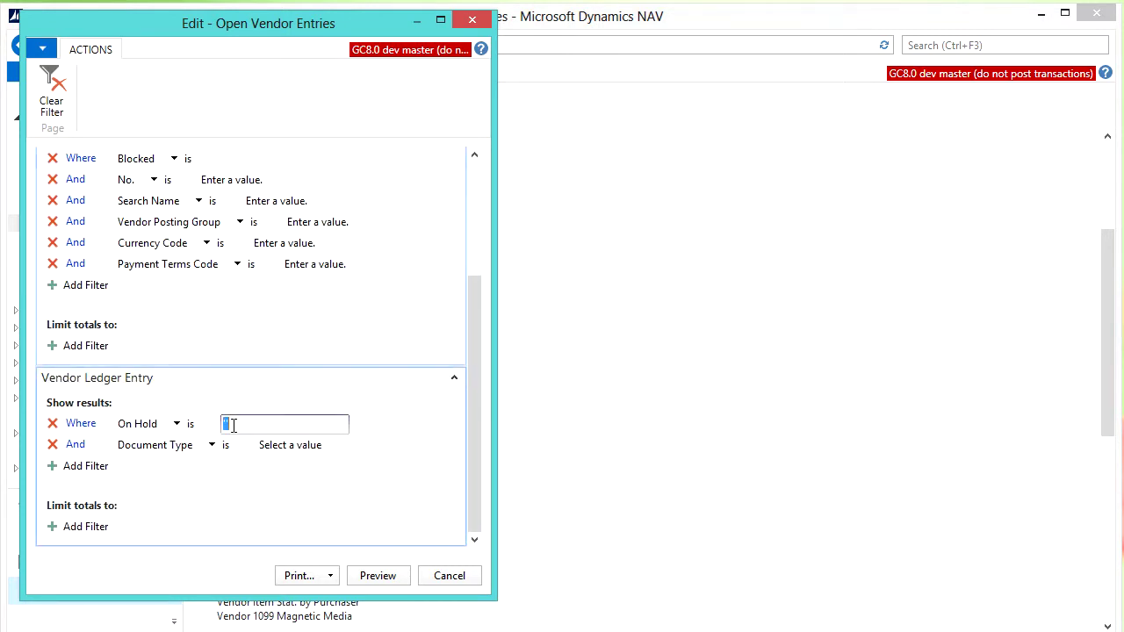
{"action": "left_click", "coordinate": [344, 451]}
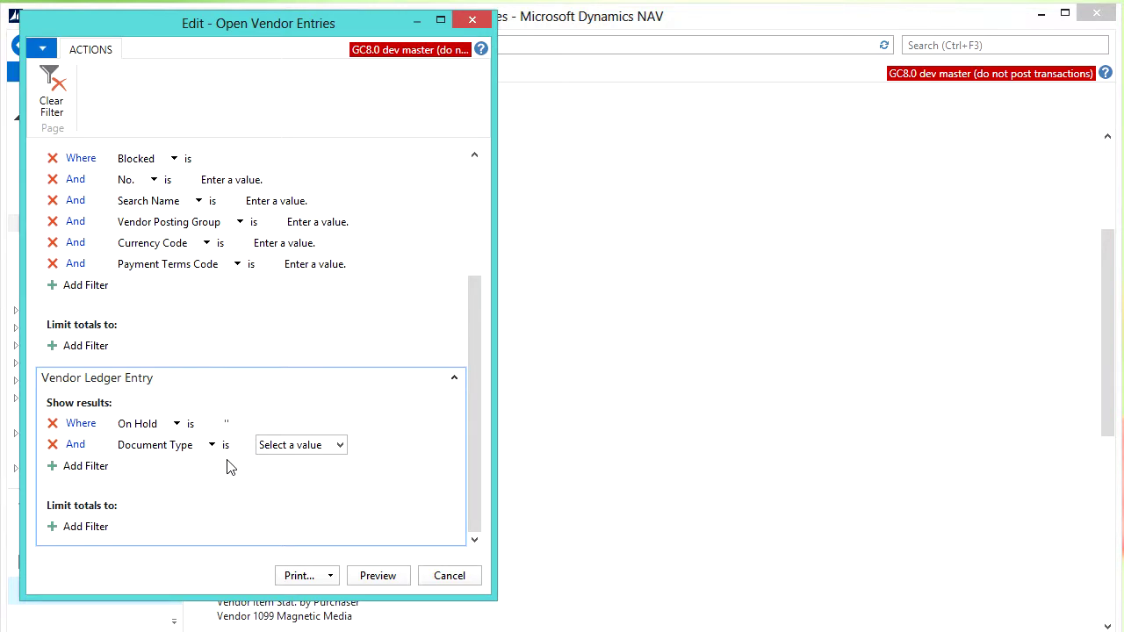
- Preview the Open Vendor Entries report, examine the amounts due per vendor through the report total, and close the preview
{"action": "left_click", "coordinate": [375, 575]}
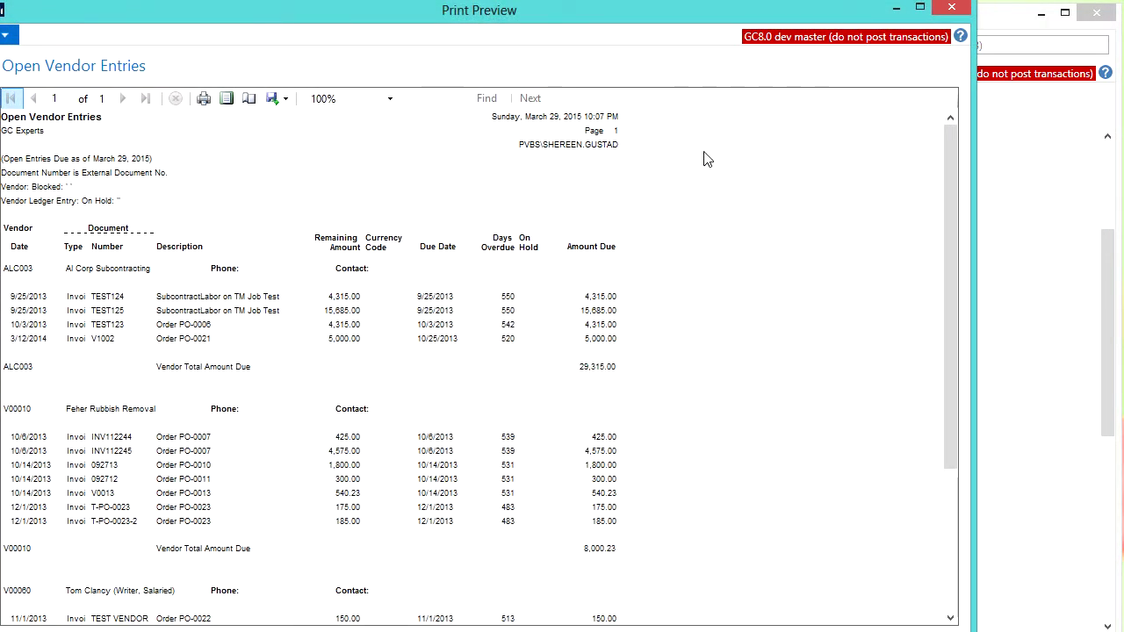
{"action": "left_click_drag", "start_coordinate": [702, 10], "coordinate": [739, 22]}
{"action": "scroll", "coordinate": [692, 358], "scroll_direction": "down", "scroll_amount": 3}
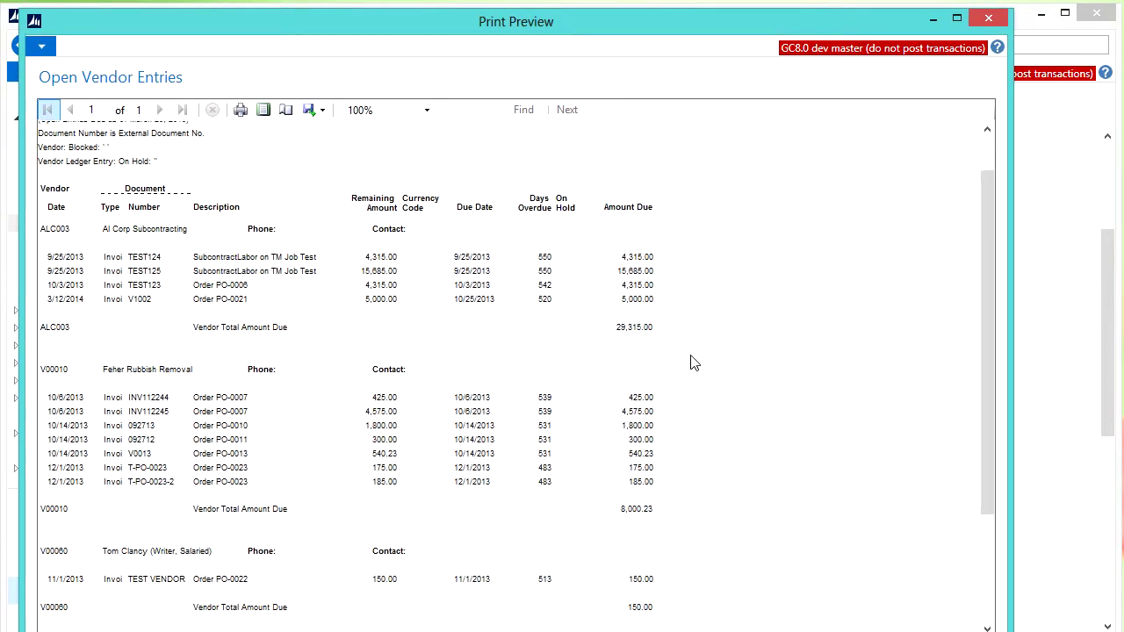
{"action": "scroll", "coordinate": [692, 364], "scroll_direction": "down", "scroll_amount": 3}
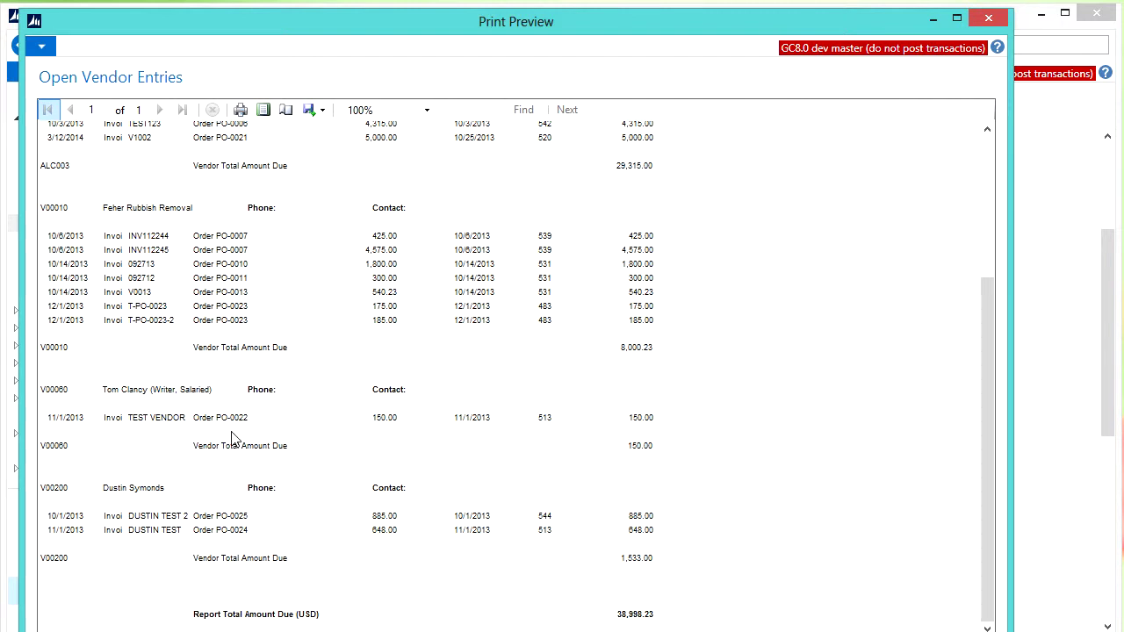
{"action": "key", "text": "Escape"}
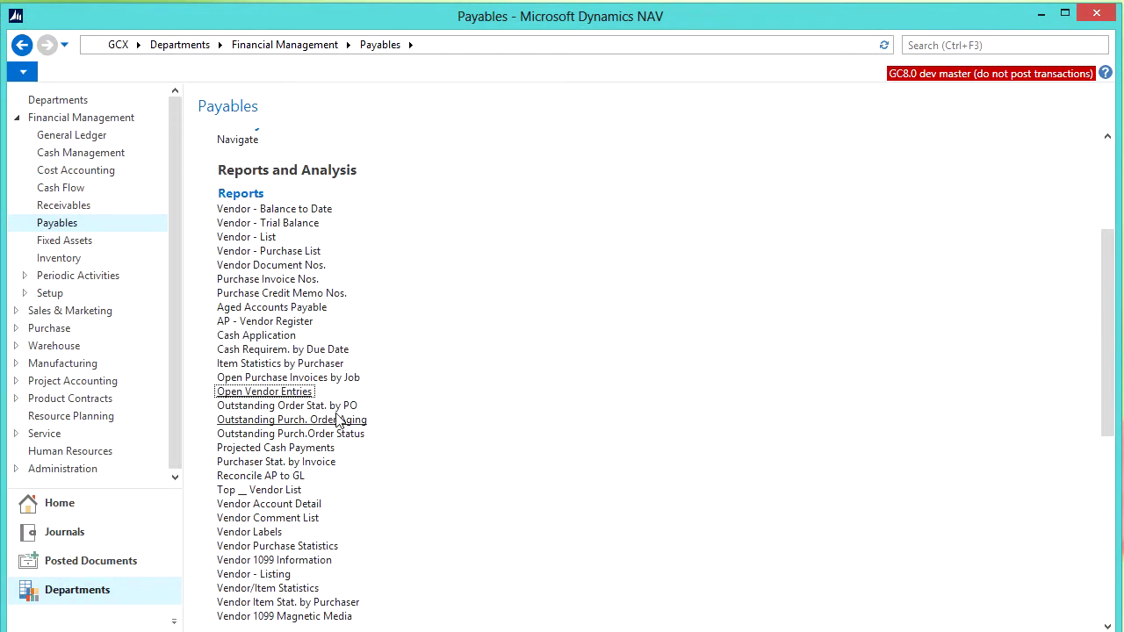
- Open the payment journal from the Payables tasks and set the first line's posting date to 3/15/2015
{"action": "scroll", "coordinate": [338, 420], "scroll_direction": "up", "scroll_amount": 3}
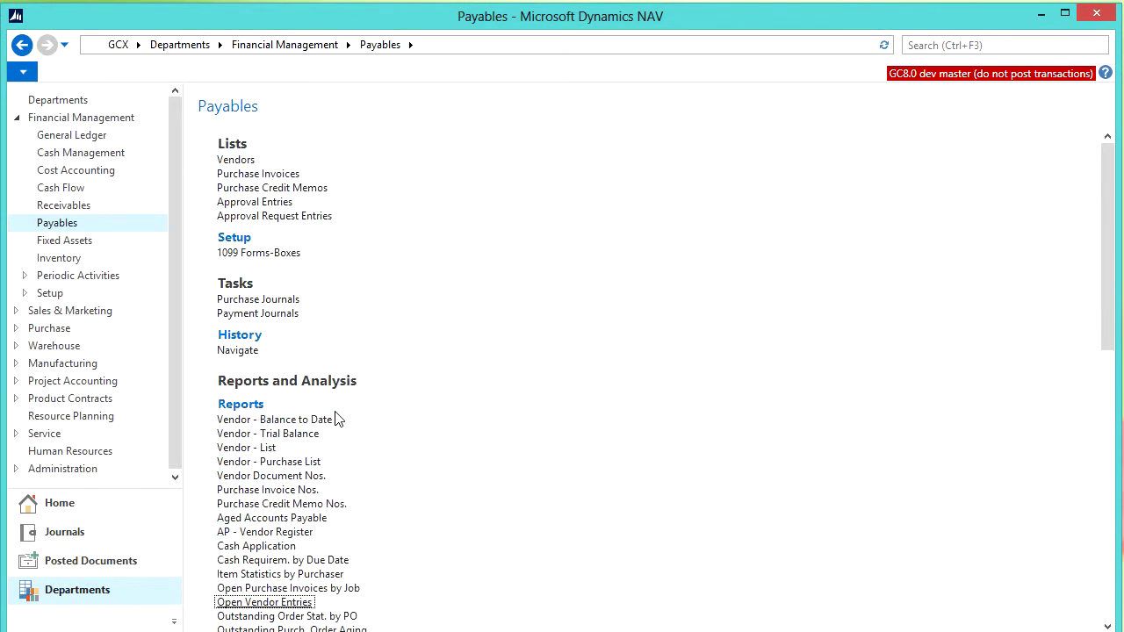
{"action": "left_click", "coordinate": [257, 313]}
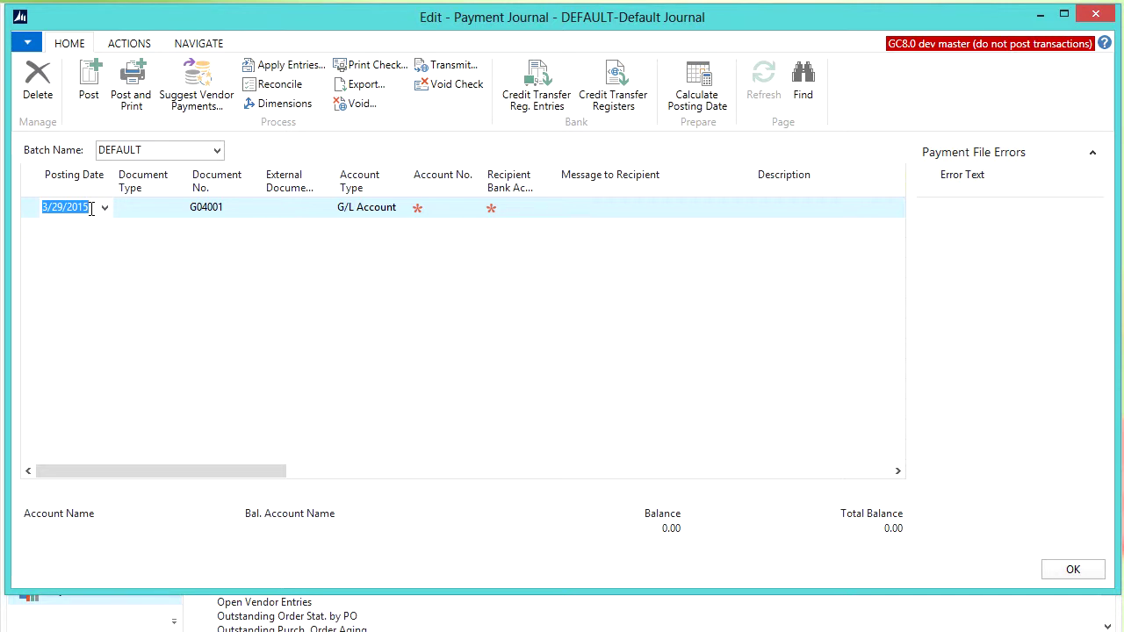
{"action": "type", "text": "0315"}
{"action": "key", "text": "Tab"}
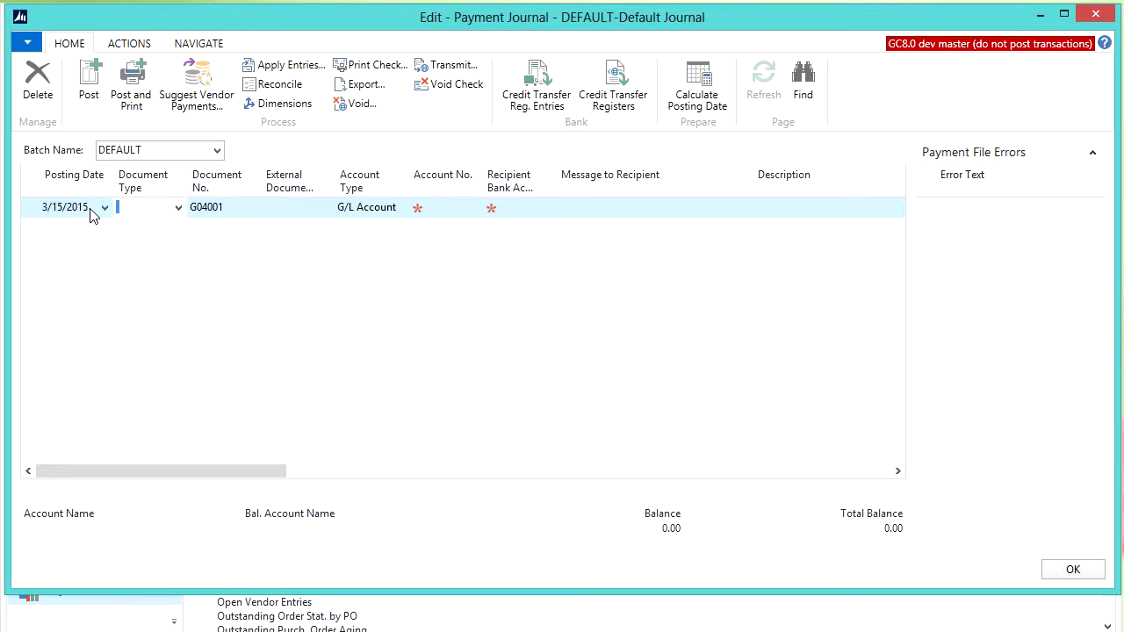
- Set the journal line's document type to Payment and its document number to EFT031515
{"action": "left_click", "coordinate": [178, 209]}
{"action": "left_click", "coordinate": [161, 256]}
{"action": "left_click", "coordinate": [238, 208]}
{"action": "left_click_drag", "start_coordinate": [238, 208], "coordinate": [172, 207]}
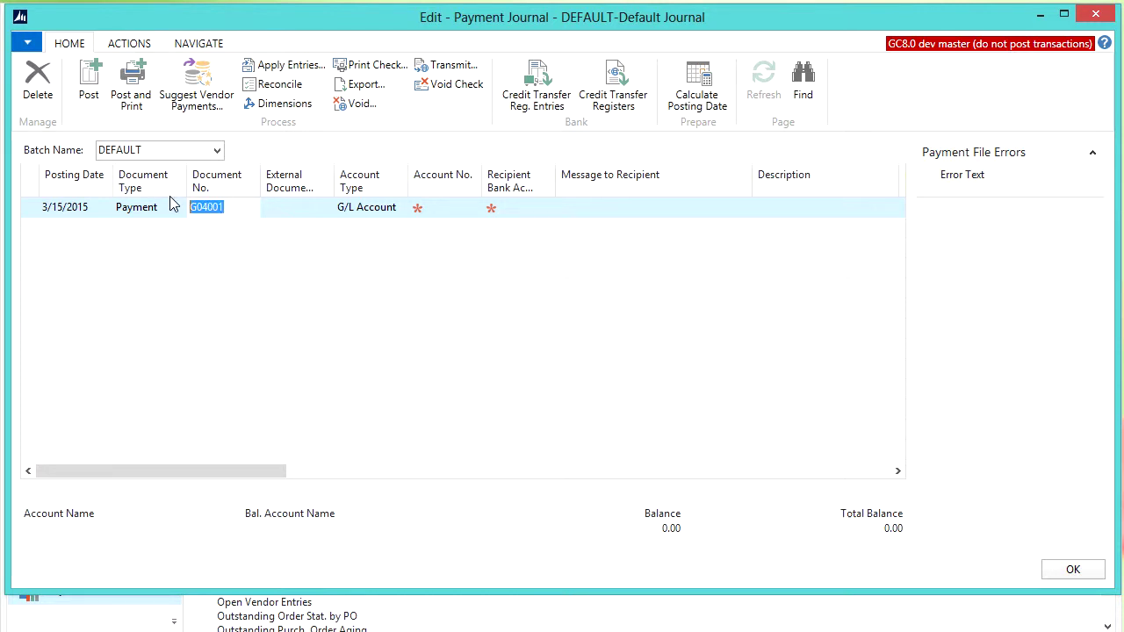
{"action": "type", "text": "EFT031515"}
{"action": "key", "text": "Tab"}
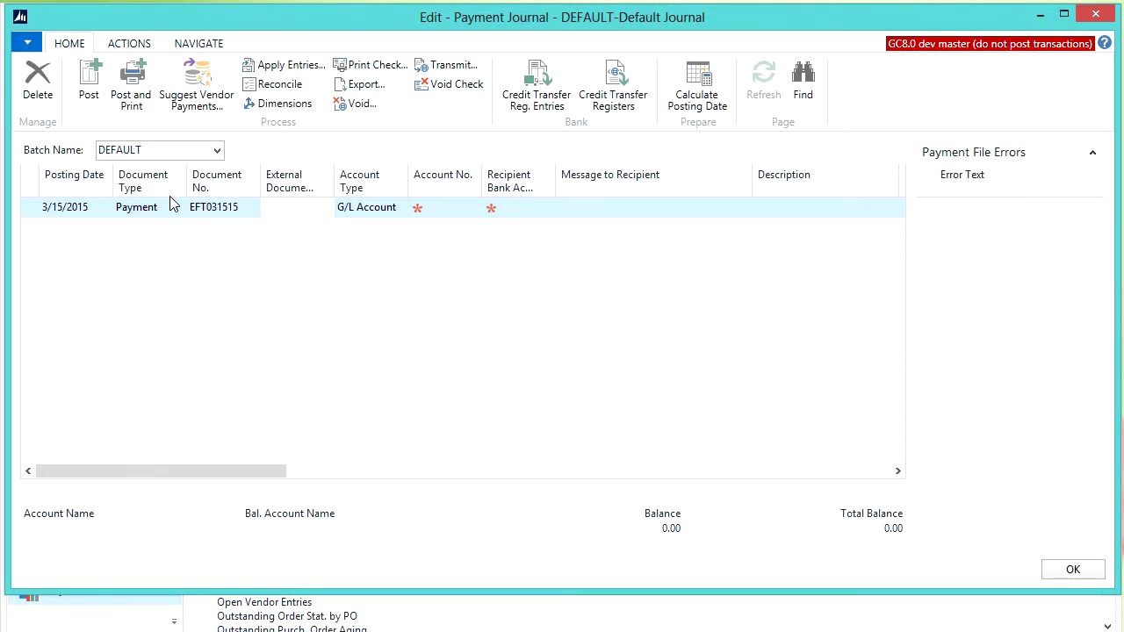
- Set the line's account type to Vendor and enter the account number of the salaried writer vendor
{"action": "left_click", "coordinate": [391, 211]}
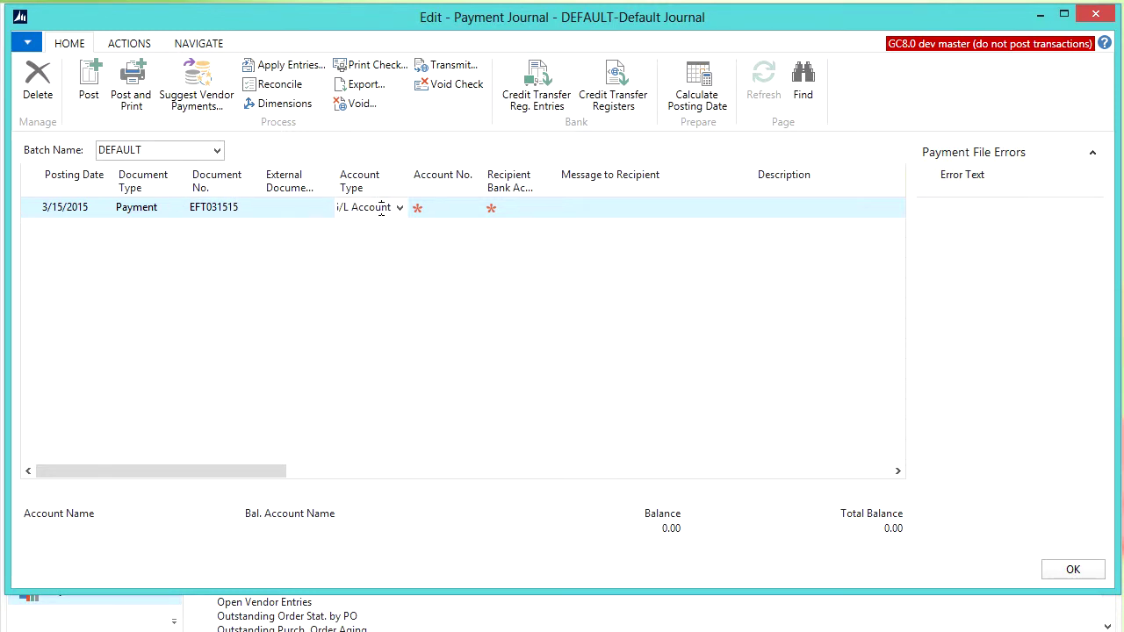
{"action": "left_click", "coordinate": [400, 210]}
{"action": "left_click", "coordinate": [380, 270]}
{"action": "left_click", "coordinate": [454, 208]}
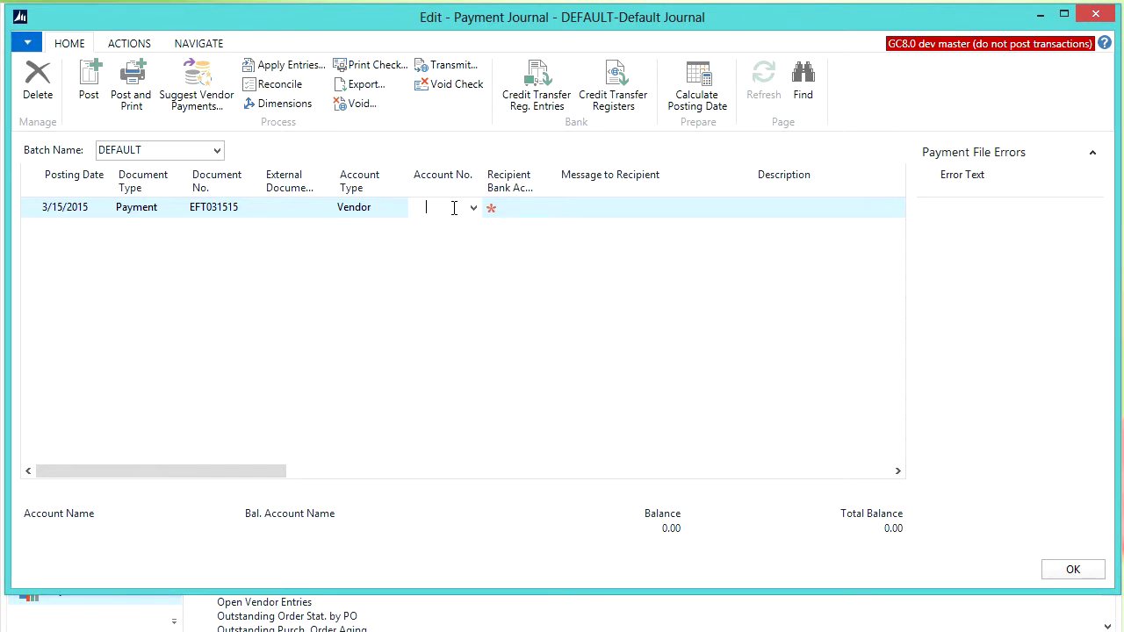
{"action": "type", "text": "V"}
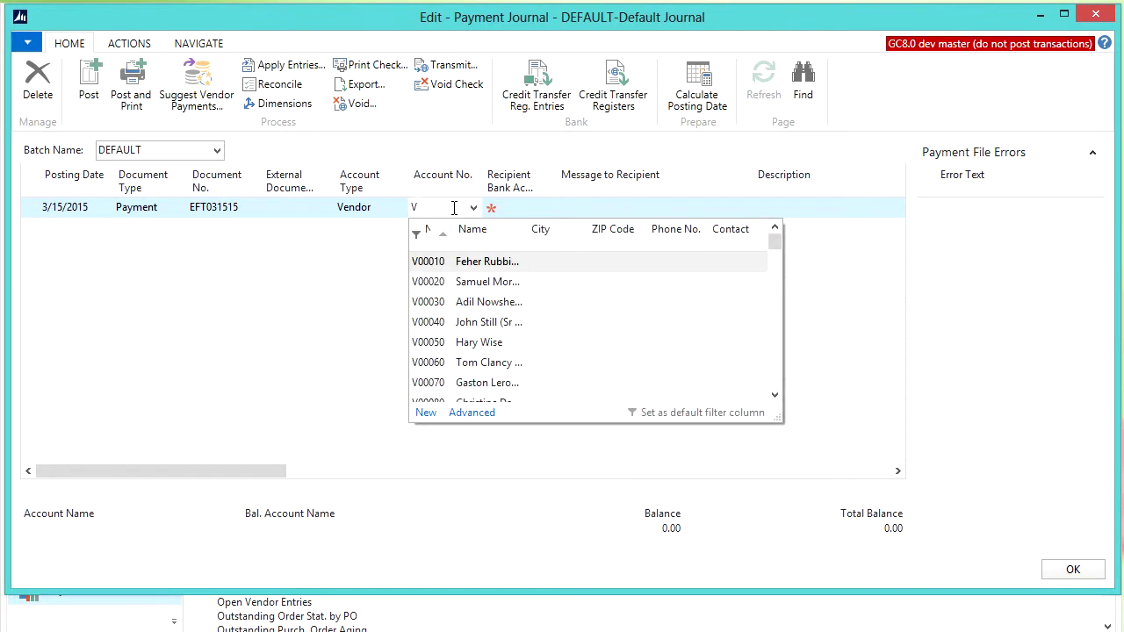
{"action": "type", "text": "00060"}
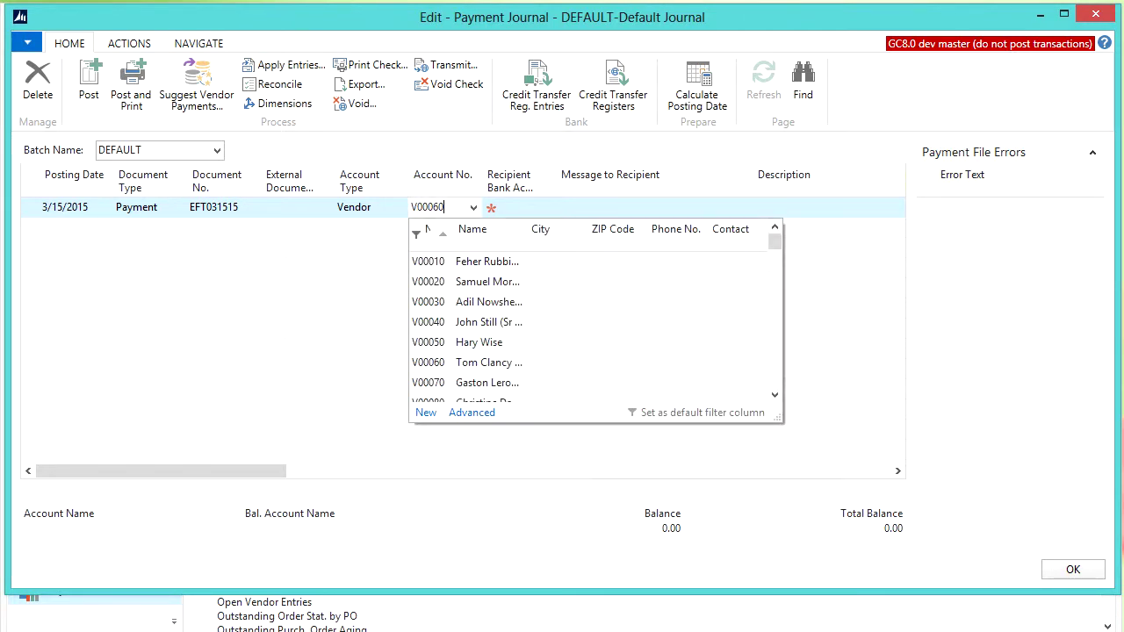
{"action": "key", "text": "Tab"}
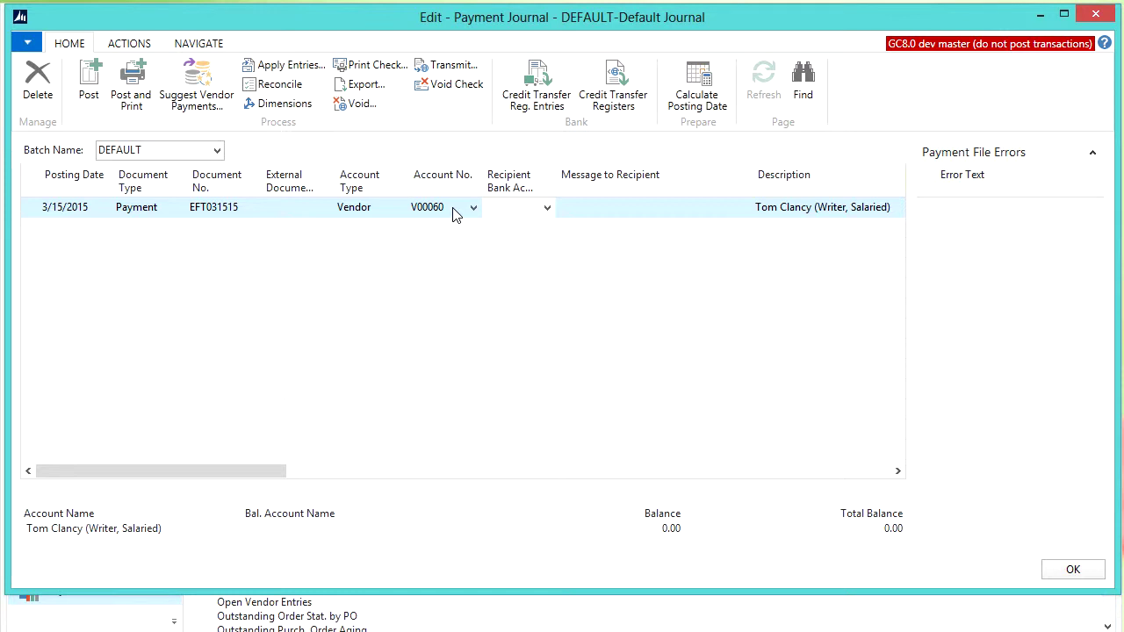
- Set the line's balancing account type to Bank Account and choose BOA (Bank of America) as the balancing account
{"action": "key", "text": "Tab"}
{"action": "key", "text": "Tab"}
{"action": "key", "text": "Tab"}
{"action": "key", "text": "Tab"}
{"action": "key", "text": "Tab"}
{"action": "key", "text": "Tab"}
{"action": "key", "text": "Tab"}
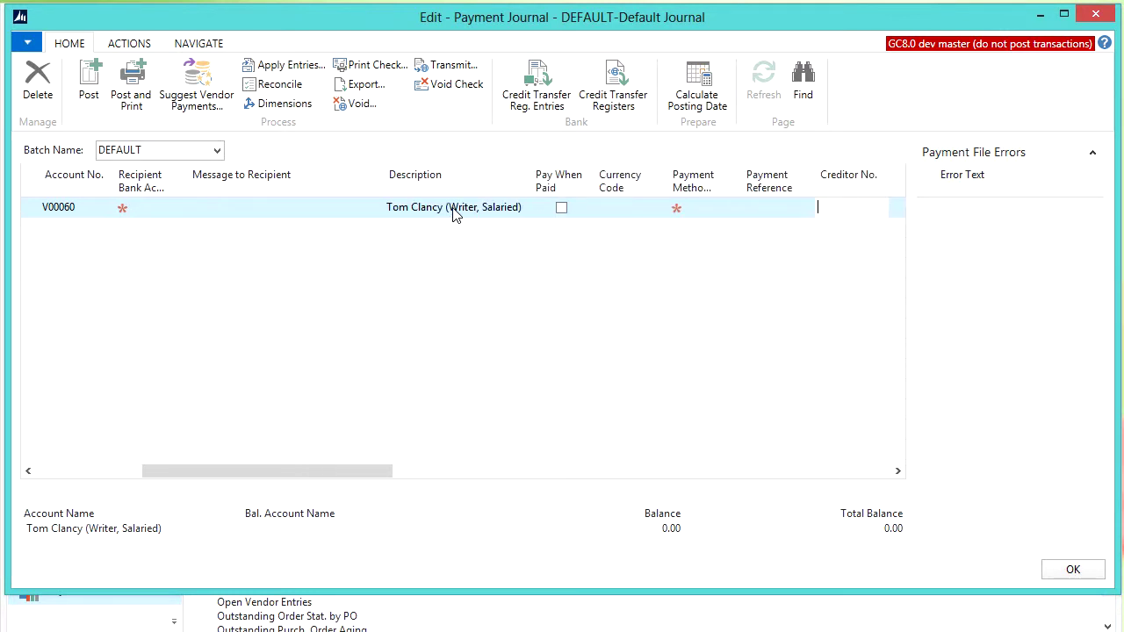
{"action": "key", "text": "Tab"}
{"action": "key", "text": "Tab"}
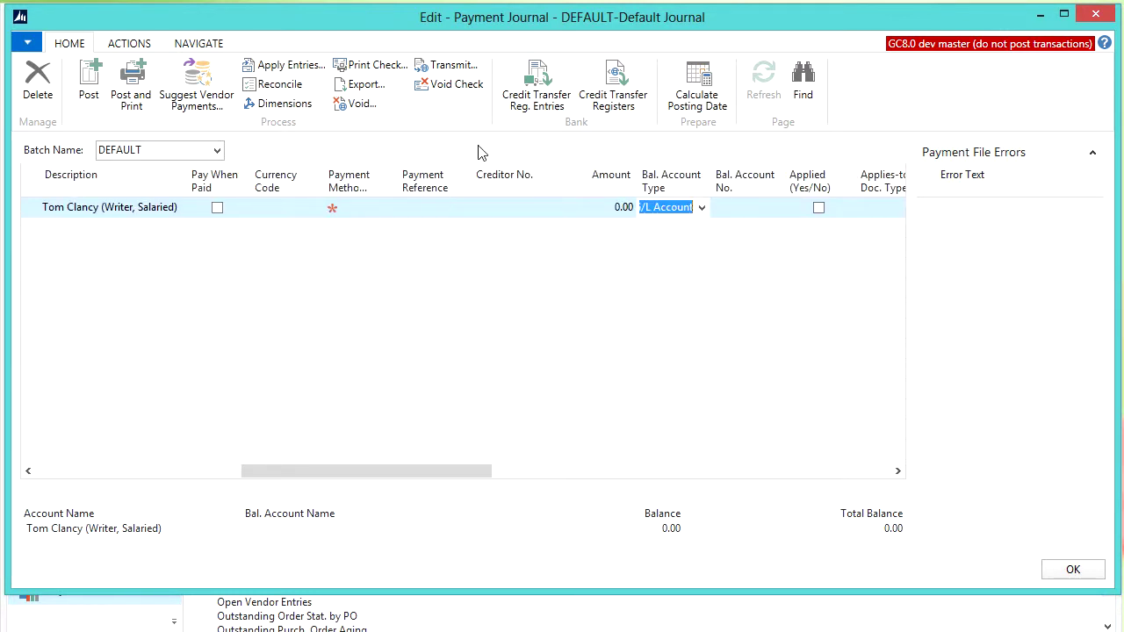
{"action": "left_click", "coordinate": [703, 208]}
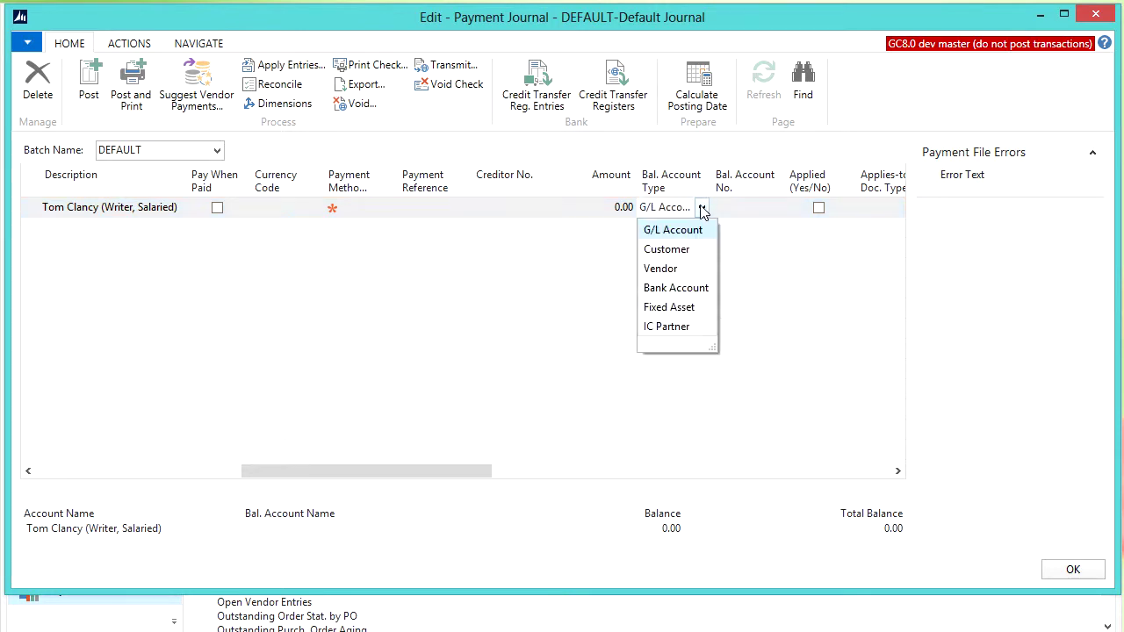
{"action": "left_click", "coordinate": [676, 288]}
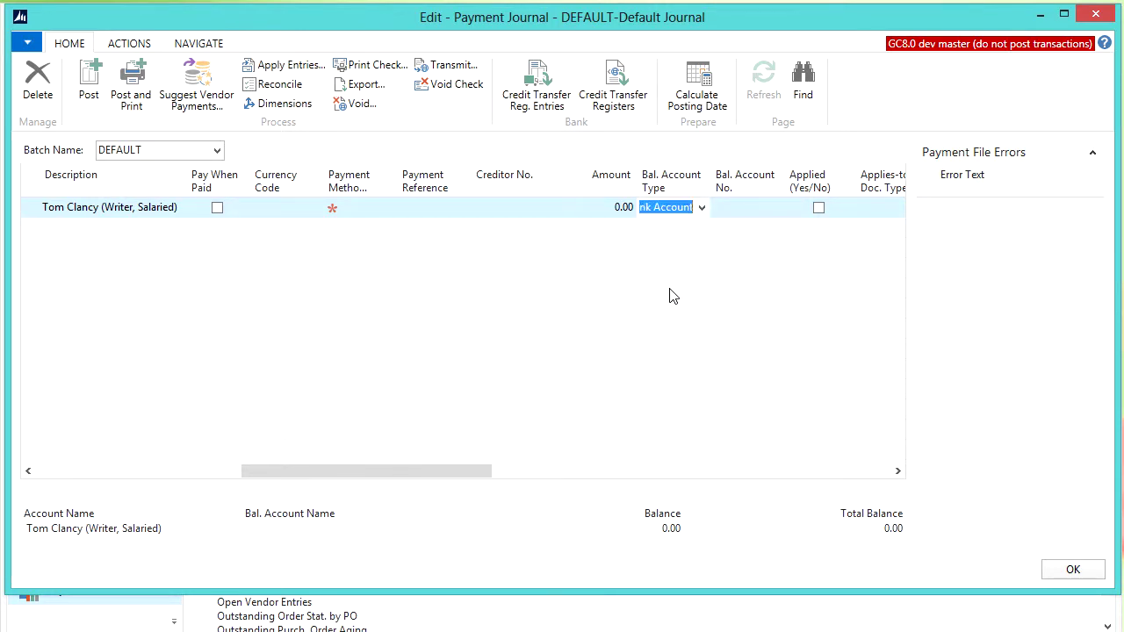
{"action": "key", "text": "Tab"}
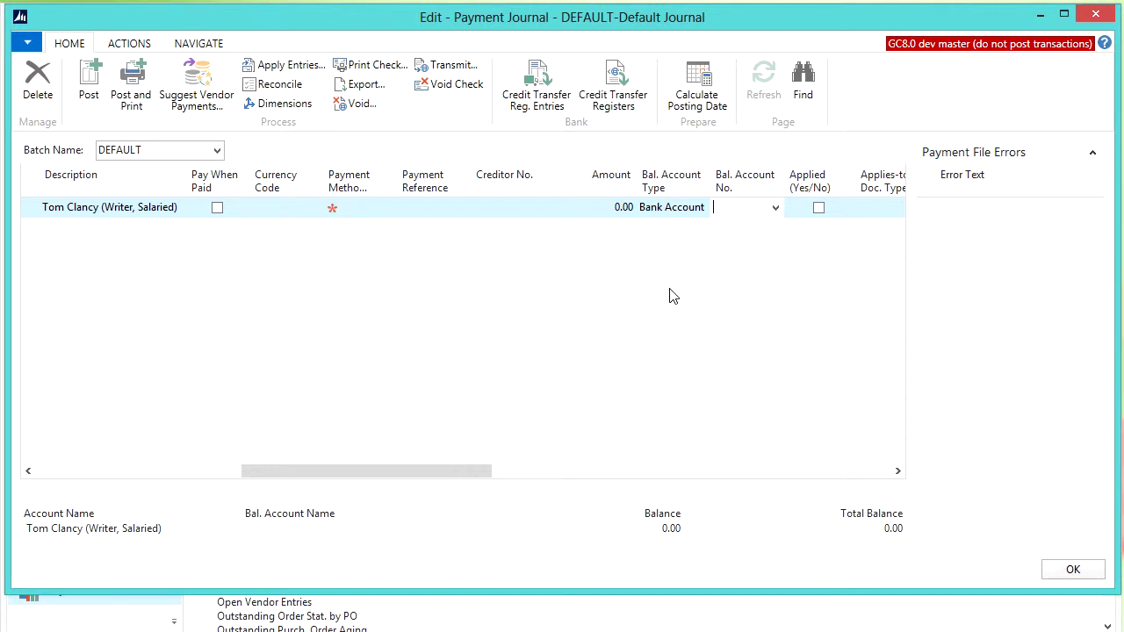
{"action": "left_click", "coordinate": [777, 212]}
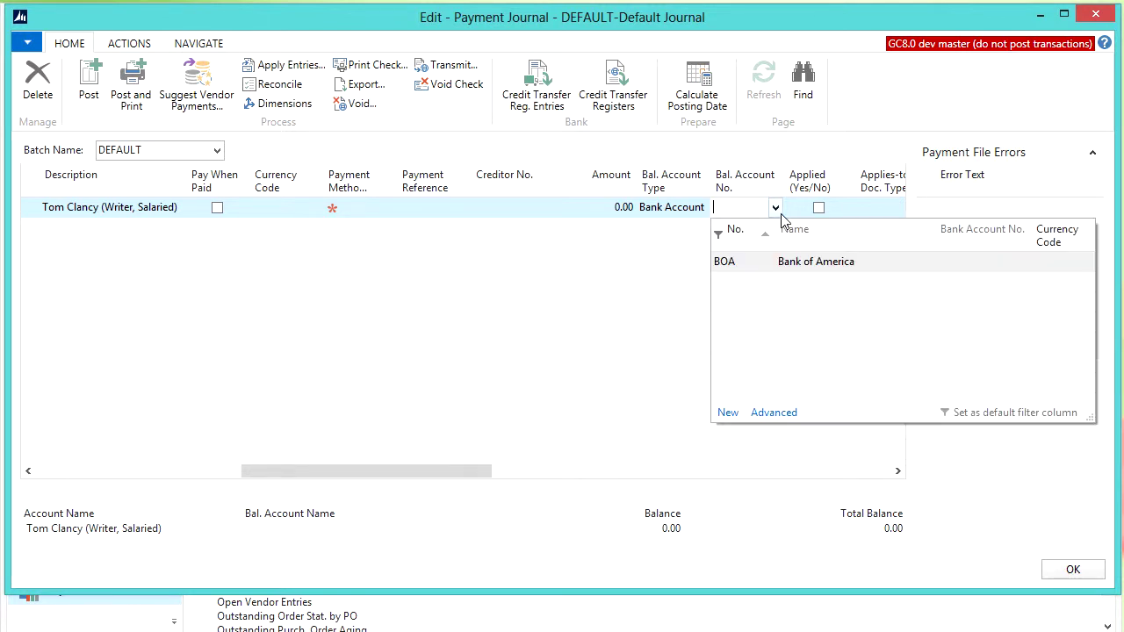
{"action": "left_click", "coordinate": [762, 262]}
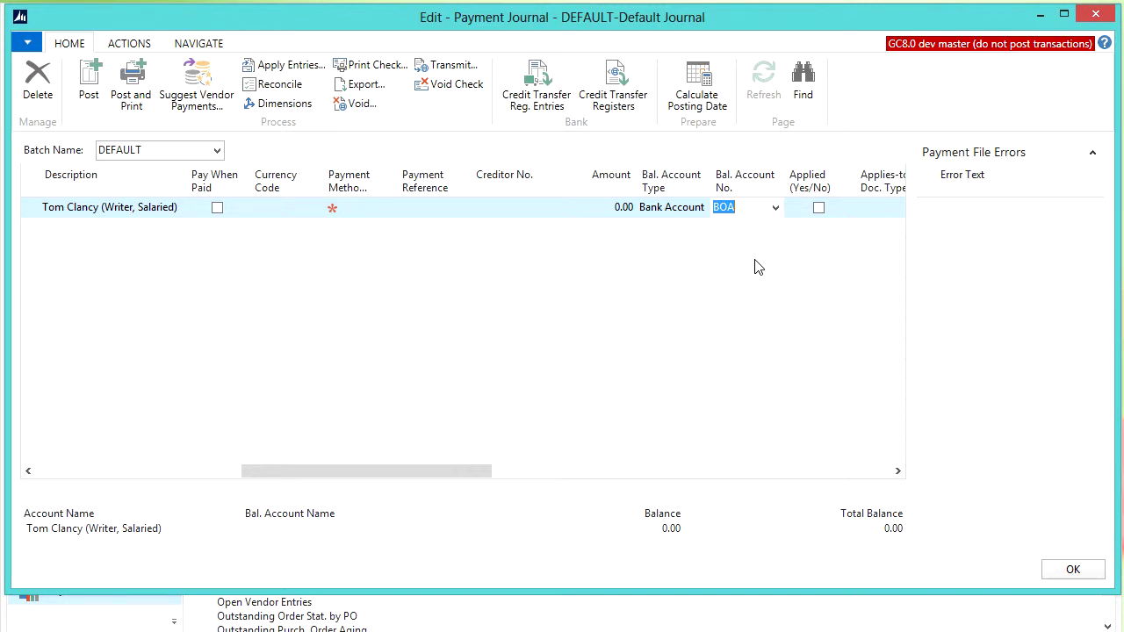
- Set the journal line's bank payment type to Manual Check
{"action": "key", "text": "Tab"}
{"action": "key", "text": "Tab"}
{"action": "key", "text": "Tab"}
{"action": "key", "text": "Tab"}
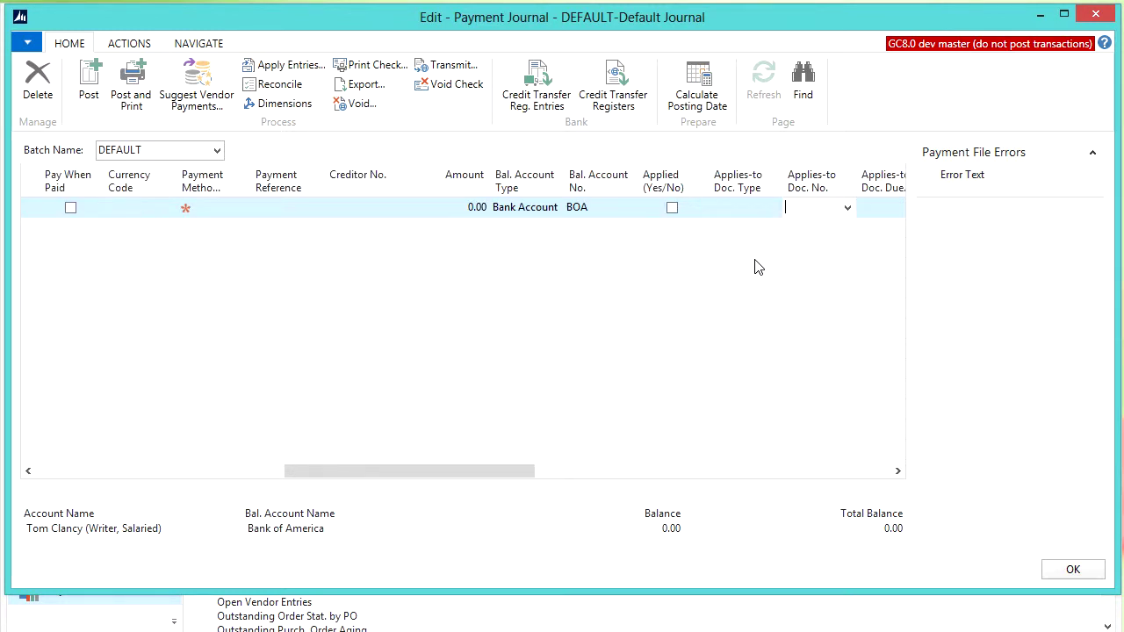
{"action": "key", "text": "Tab"}
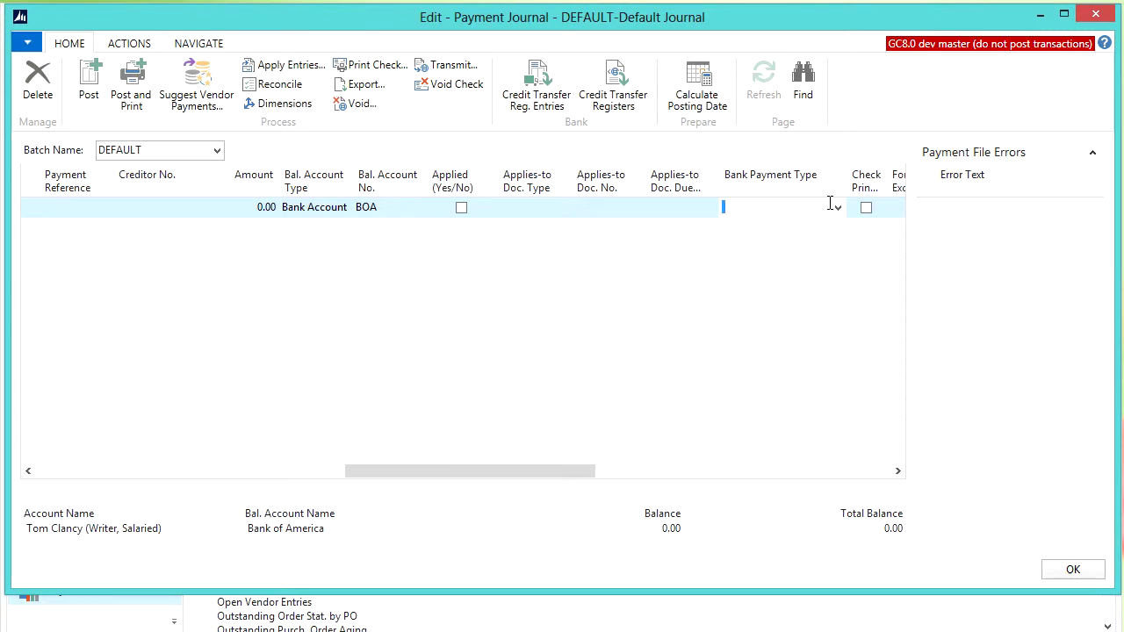
{"action": "left_click", "coordinate": [837, 209]}
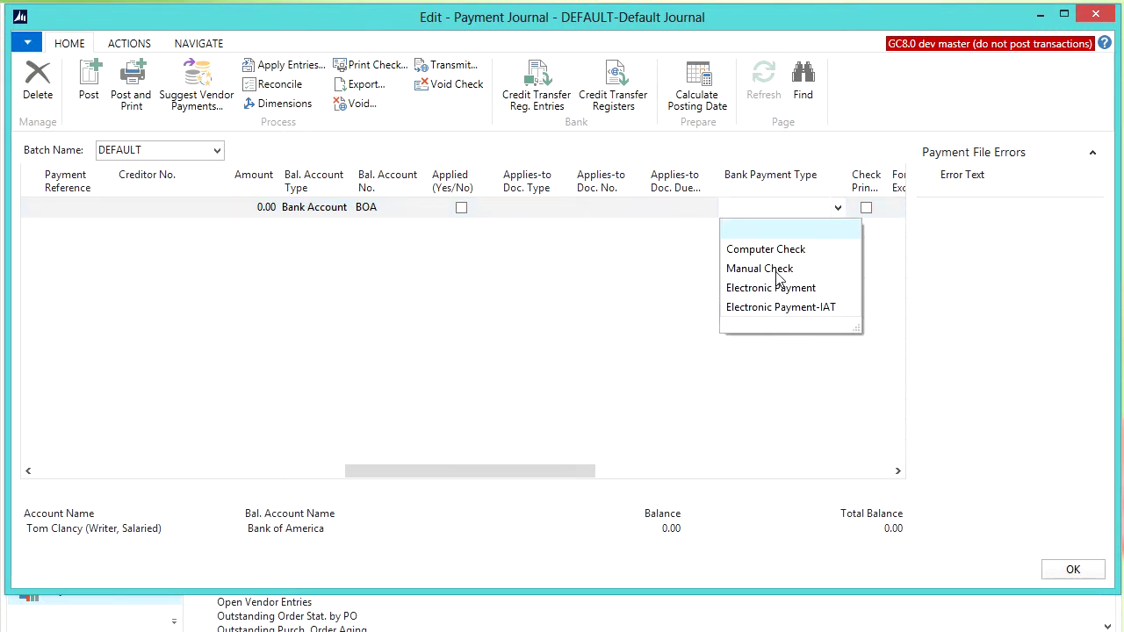
{"action": "left_click", "coordinate": [774, 271]}
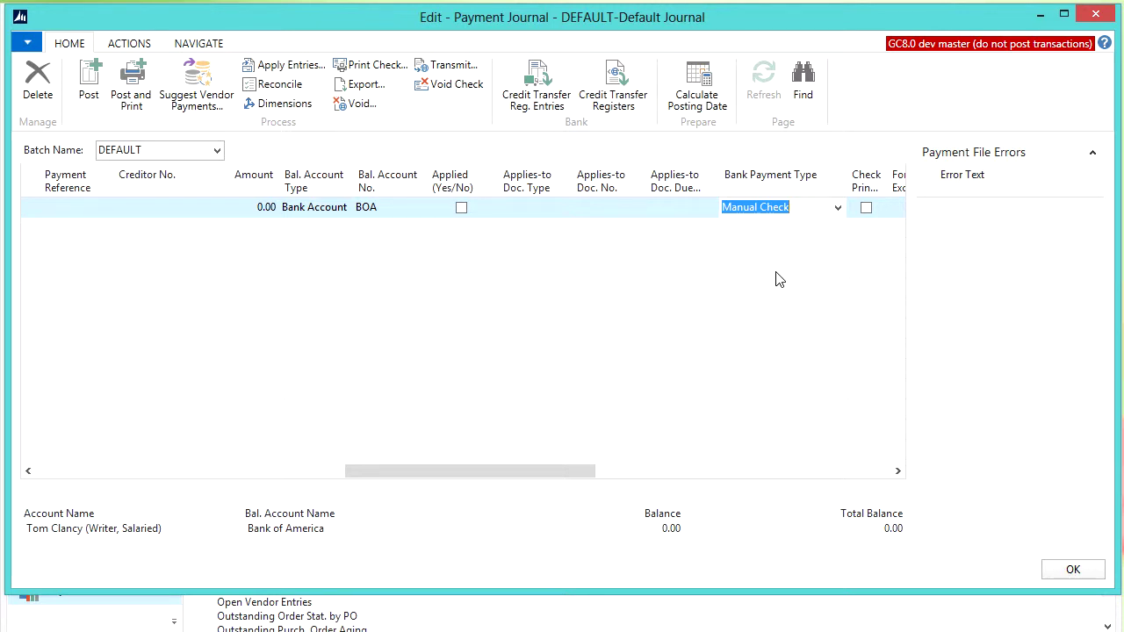
- Apply the vendor payment line to the open invoice PI-0017
{"action": "key", "text": "shift+Tab"}
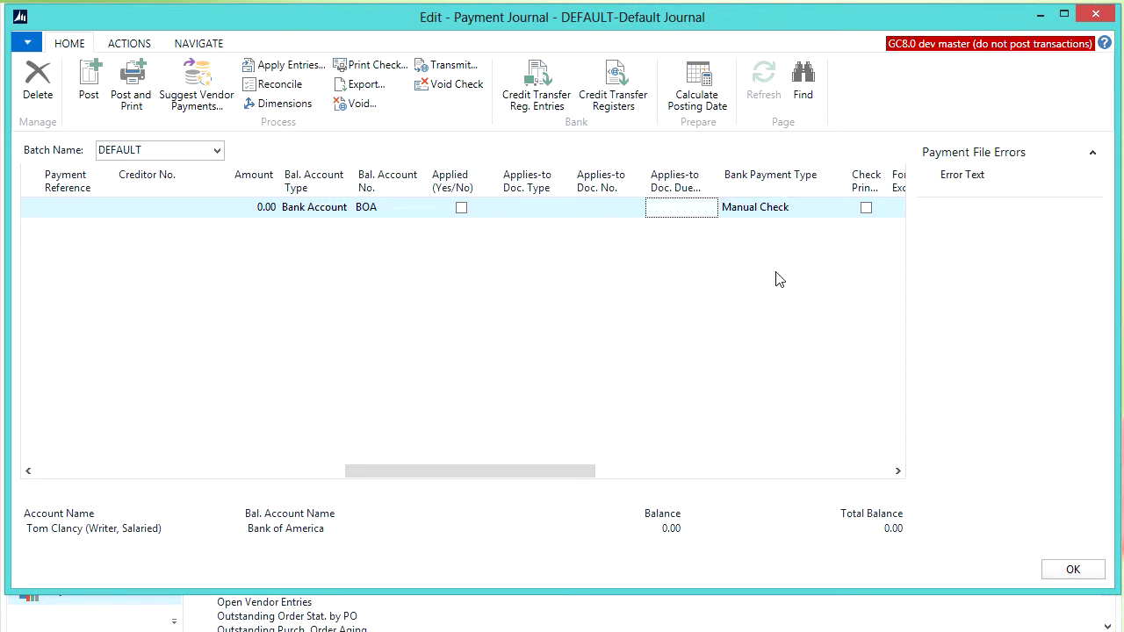
{"action": "key", "text": "shift+Tab"}
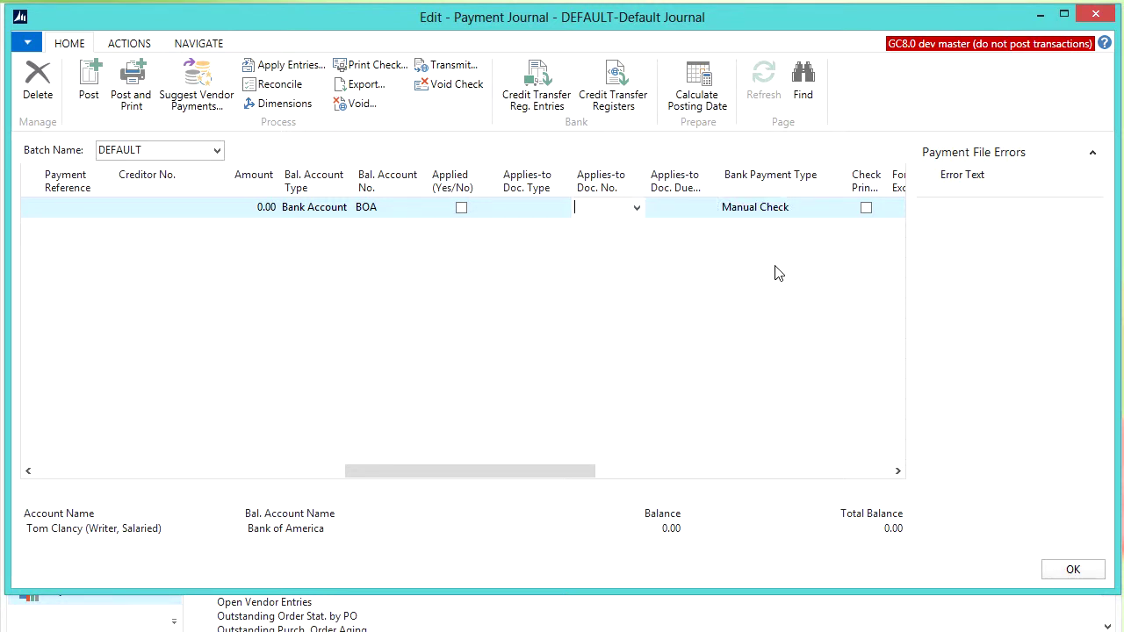
{"action": "left_click", "coordinate": [635, 208]}
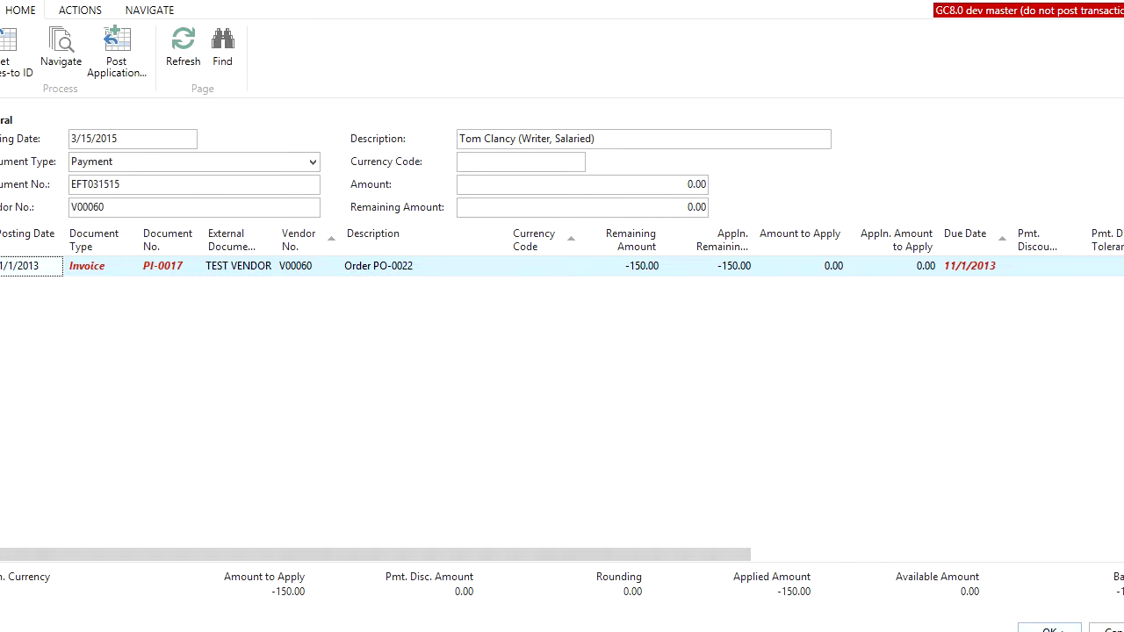
{"action": "left_click", "coordinate": [1047, 630]}
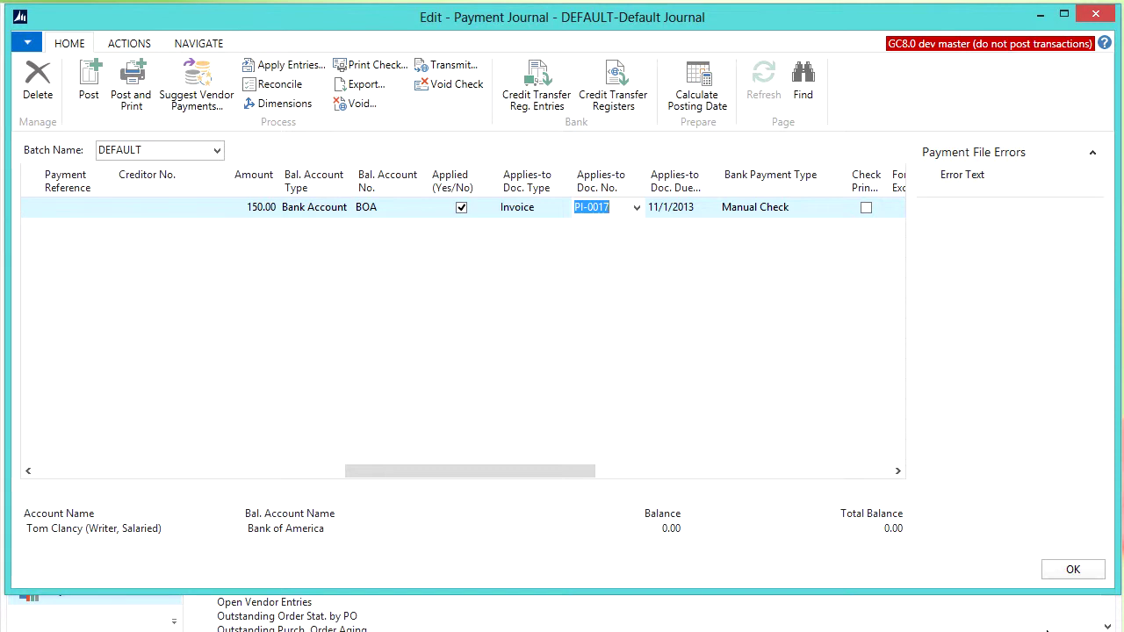
{"action": "key", "text": "Tab"}
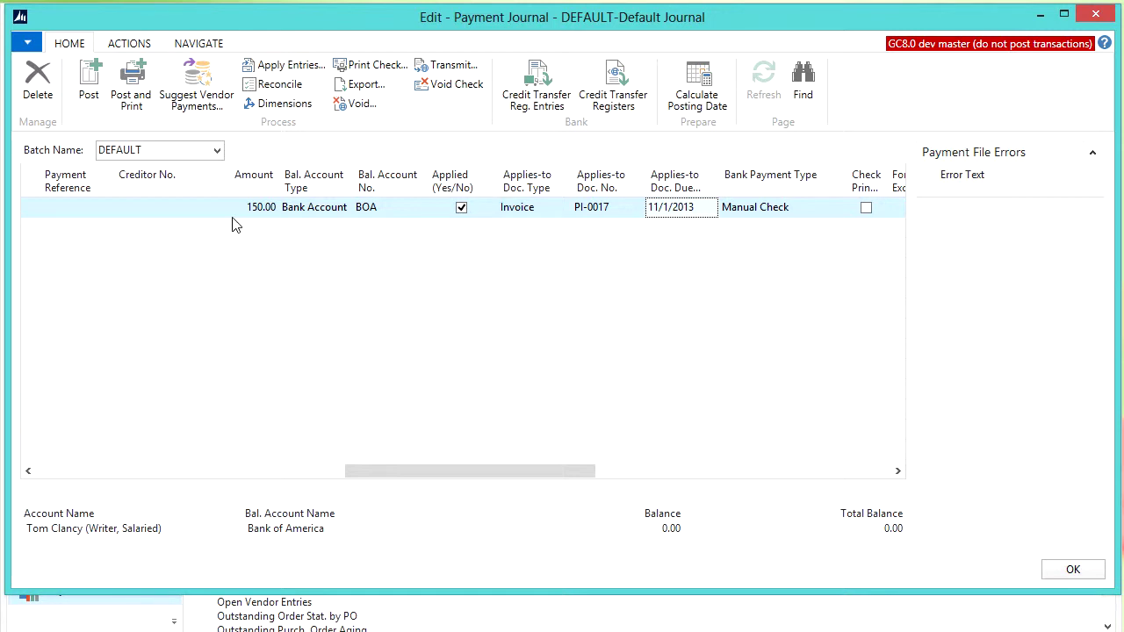
- Post the EFT031515 payment journal line and close the resulting message
{"action": "left_click_drag", "start_coordinate": [245, 207], "coordinate": [279, 207]}
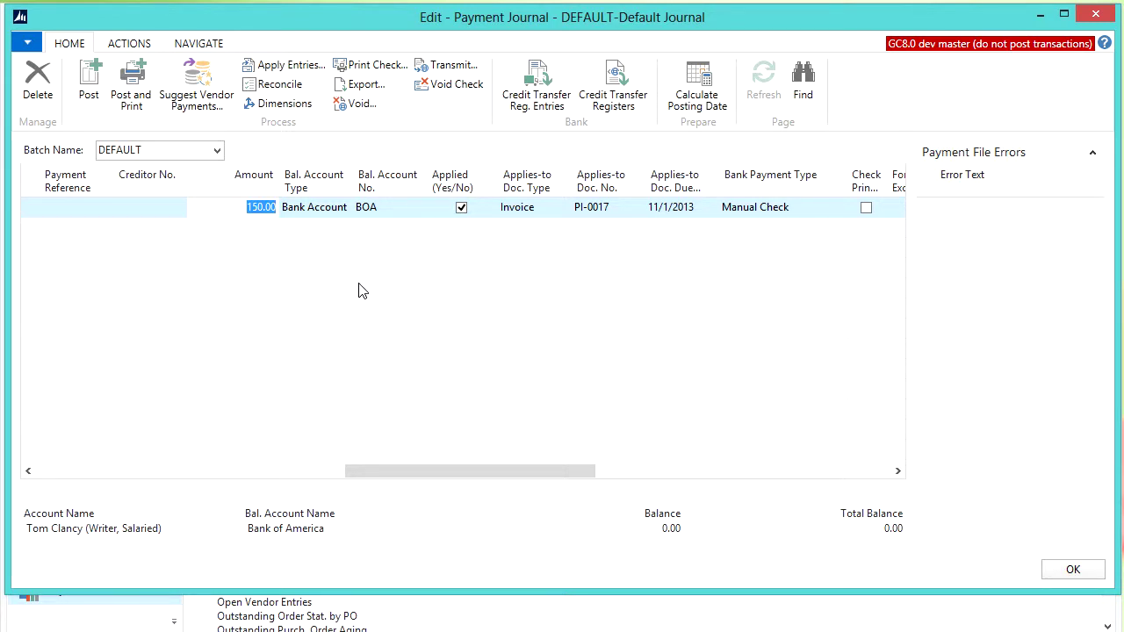
{"action": "key", "text": "shift+Tab"}
{"action": "key", "text": "shift+Tab"}
{"action": "key", "text": "shift+Tab"}
{"action": "key", "text": "shift+Tab"}
{"action": "key", "text": "shift+Tab"}
{"action": "key", "text": "shift+Tab"}
{"action": "key", "text": "shift+Tab"}
{"action": "key", "text": "shift+Tab"}
{"action": "key", "text": "shift+Tab"}
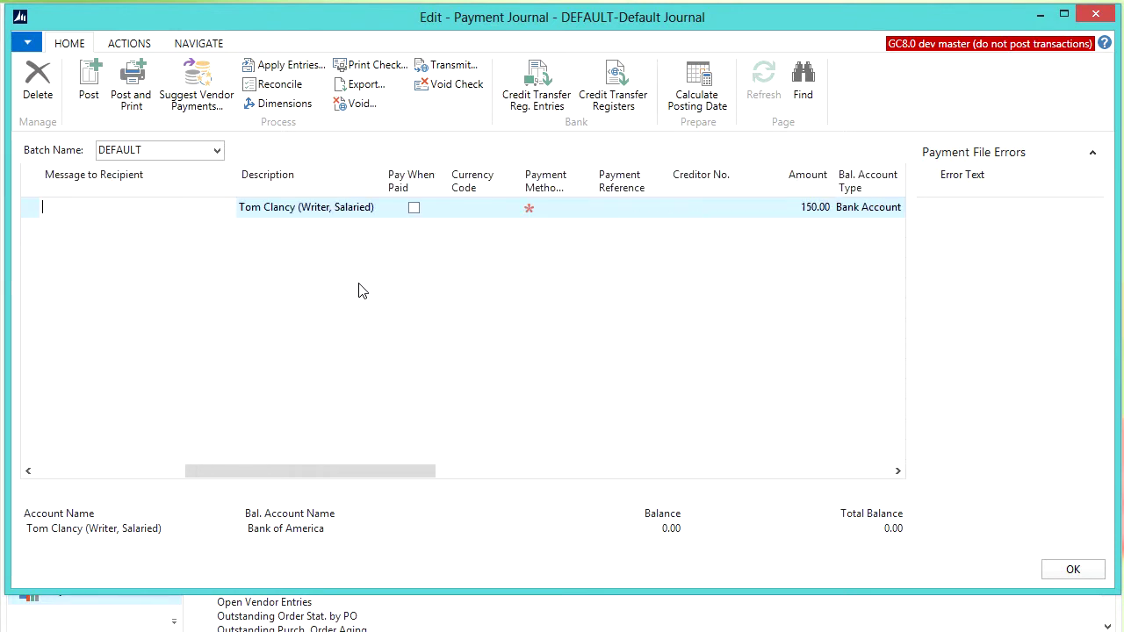
{"action": "key", "text": "shift+Tab"}
{"action": "key", "text": "shift+Tab"}
{"action": "key", "text": "shift+Tab"}
{"action": "key", "text": "shift+Tab"}
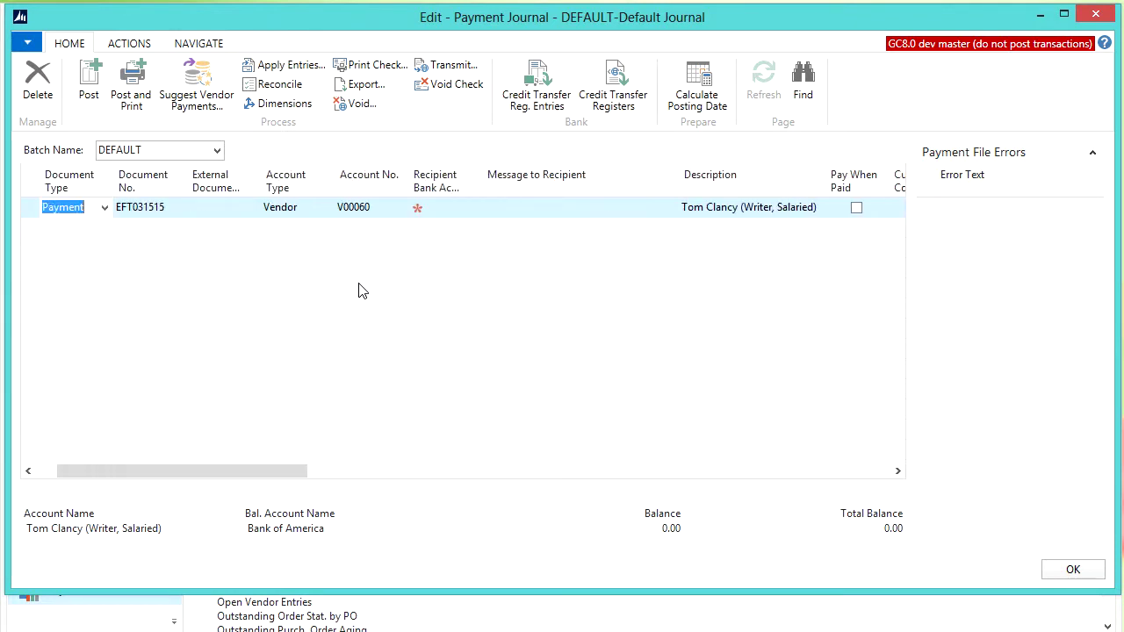
{"action": "left_click", "coordinate": [97, 92]}
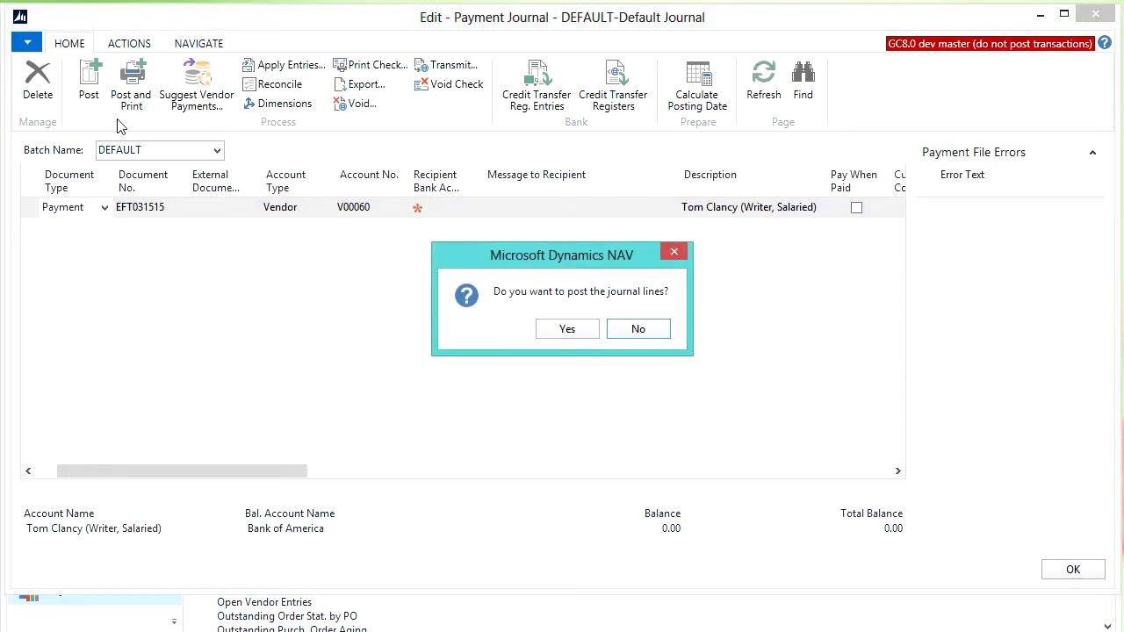
{"action": "left_click", "coordinate": [562, 331]}
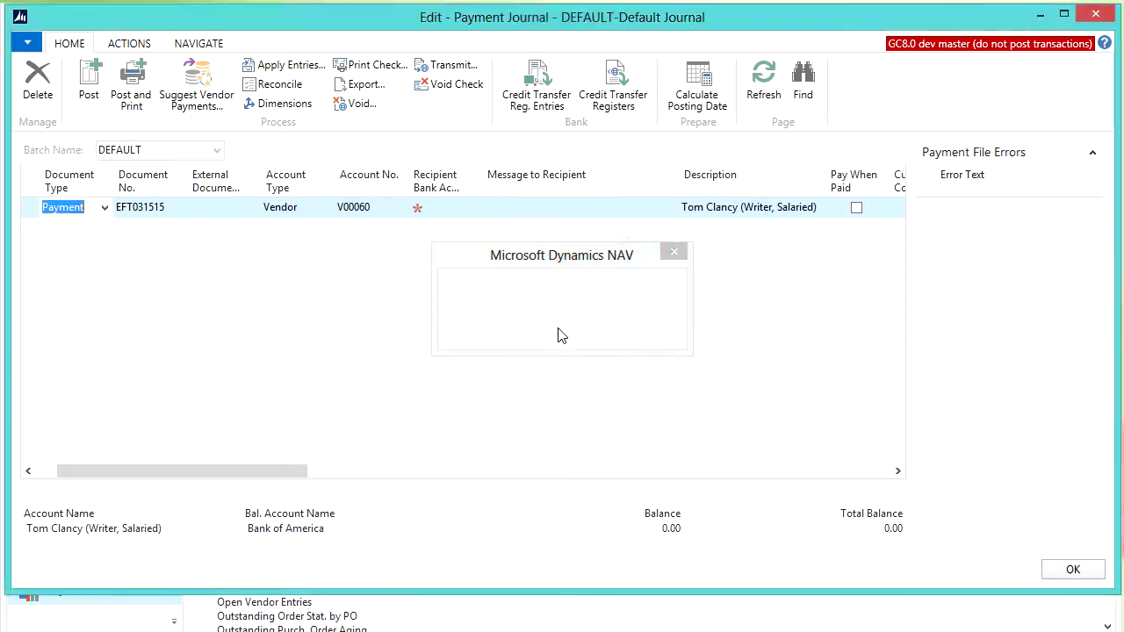
{"action": "left_click", "coordinate": [647, 331]}
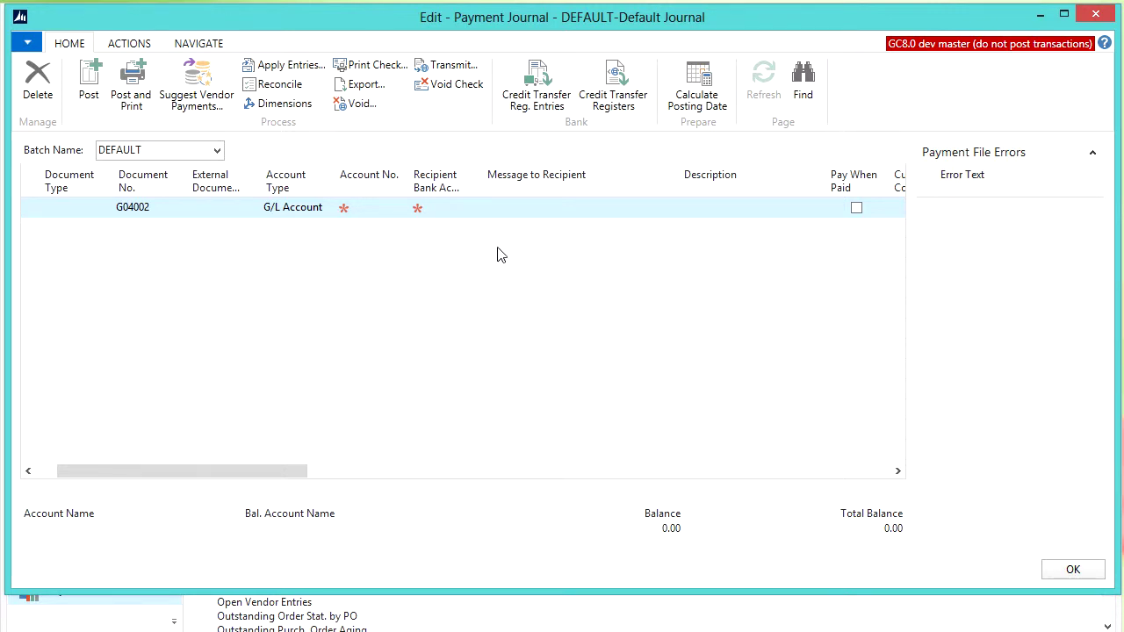
- Start suggesting vendor payments and set the bank payment type for the new lines to Computer Check
{"action": "left_click", "coordinate": [200, 95]}
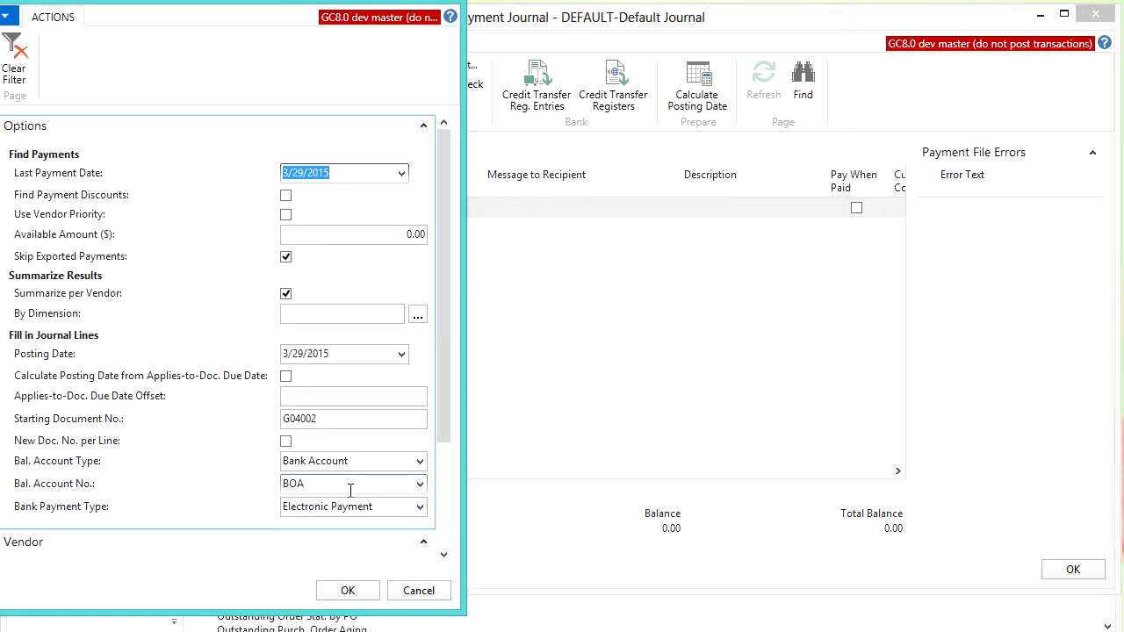
{"action": "left_click", "coordinate": [419, 508]}
{"action": "left_click", "coordinate": [361, 548]}
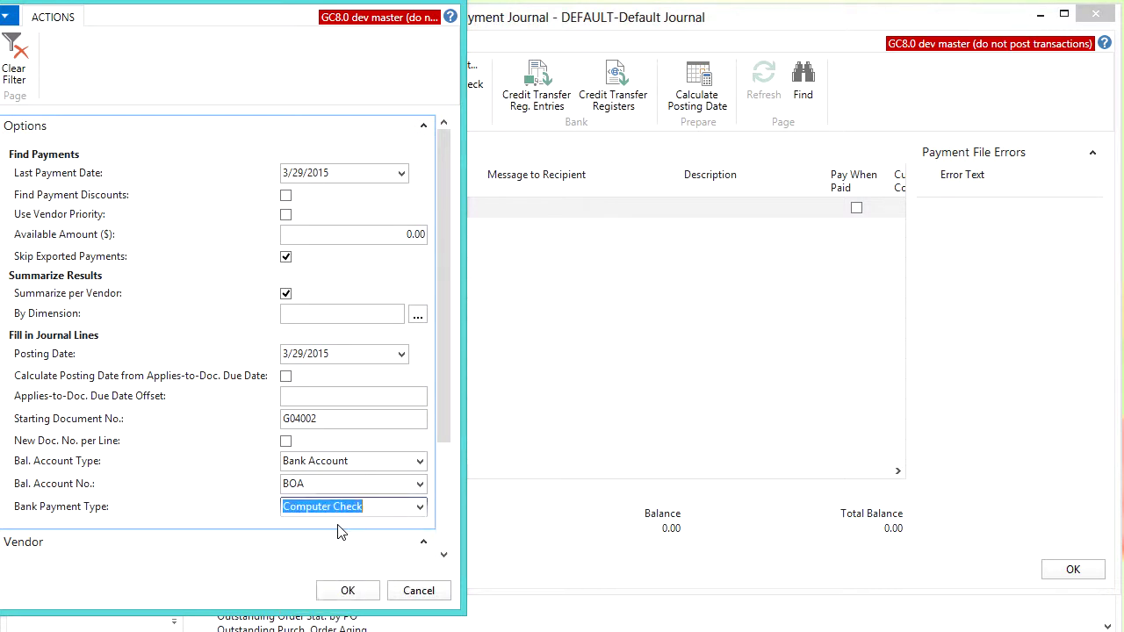
{"action": "left_click", "coordinate": [348, 536]}
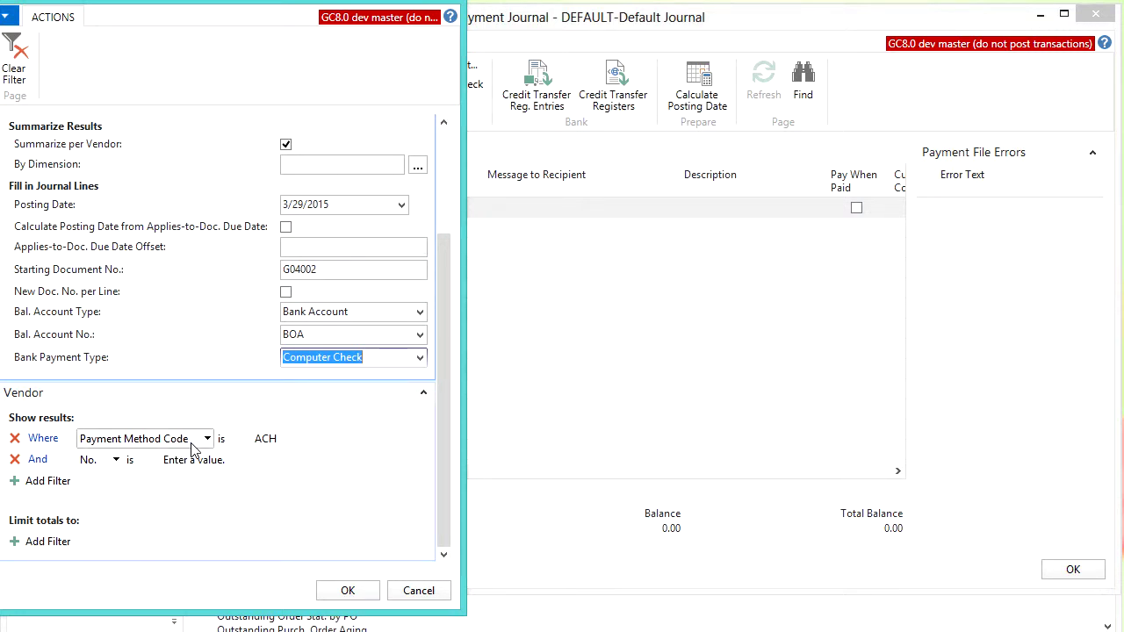
- Filter the vendors to payment method codes <>ACH and generate the suggested payment lines
{"action": "left_click", "coordinate": [256, 439]}
{"action": "left_click", "coordinate": [257, 439]}
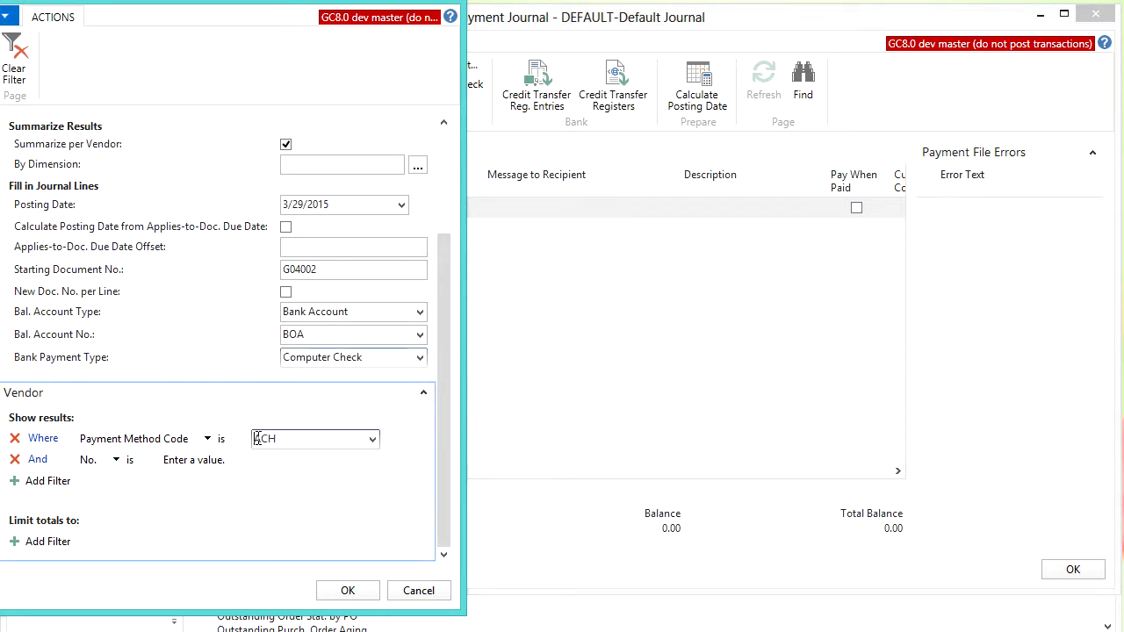
{"action": "type", "text": "<>"}
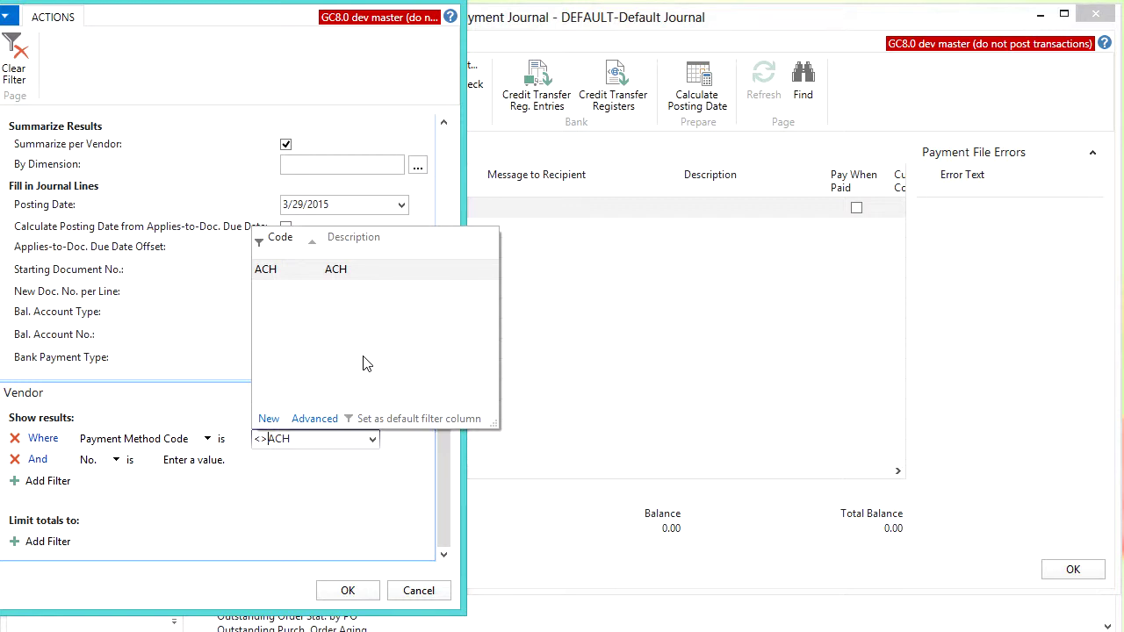
{"action": "left_click", "coordinate": [343, 473]}
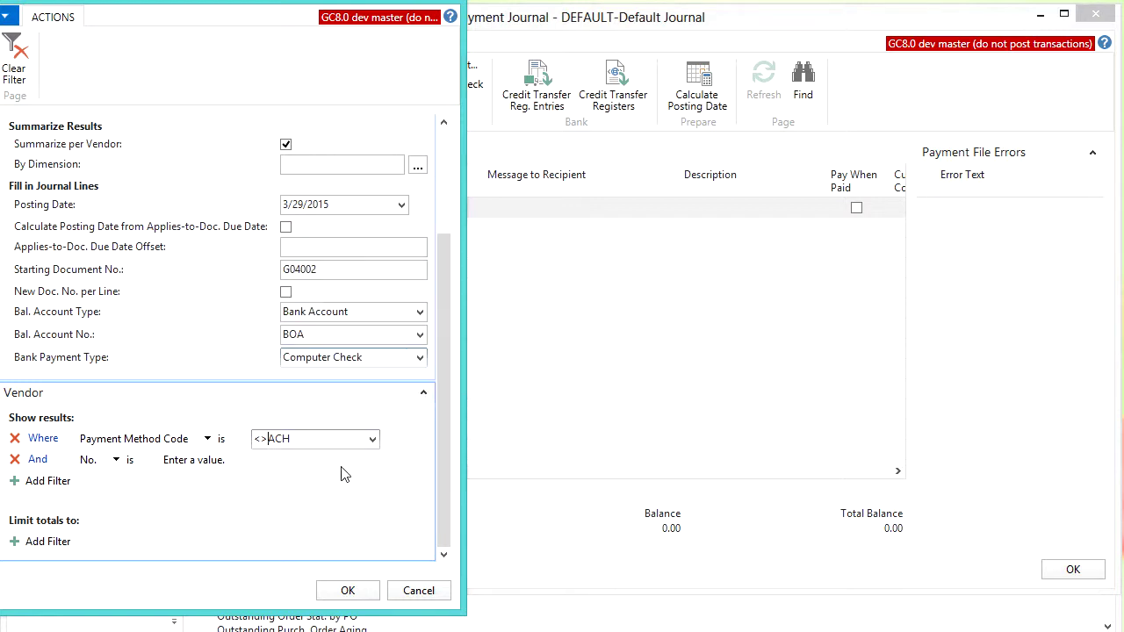
{"action": "left_click", "coordinate": [356, 595]}
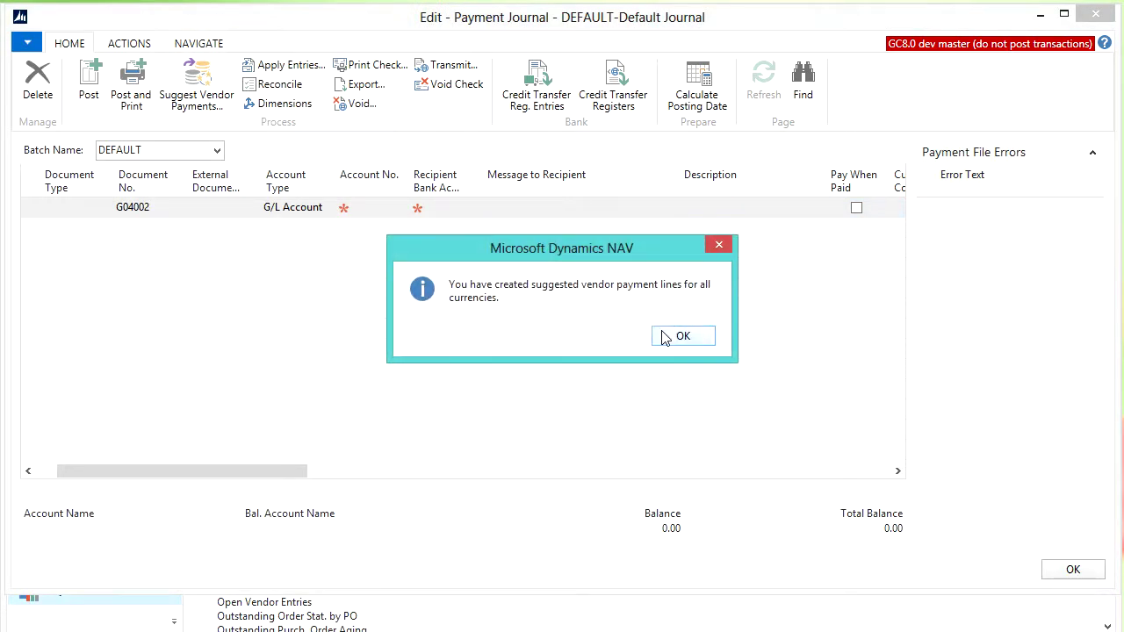
{"action": "left_click", "coordinate": [677, 336]}
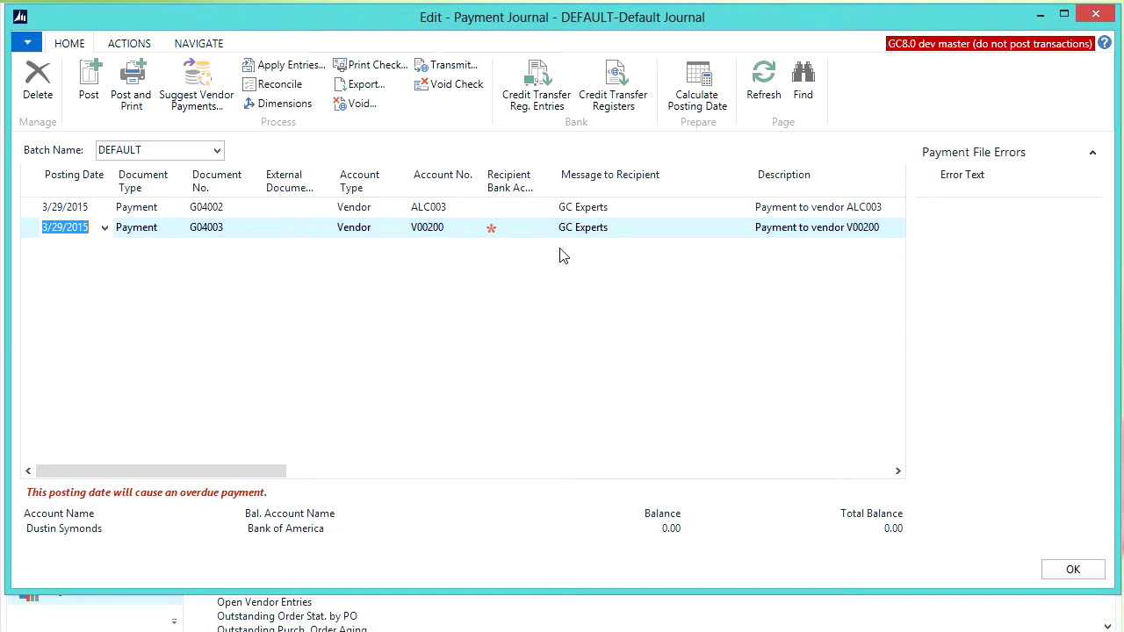
- Preview the Payment Journal - Pre-Check report filtered to the bank payment type Computer Check, and close it after reading
{"action": "key", "text": "Tab"}
{"action": "key", "text": "Tab"}
{"action": "key", "text": "Tab"}
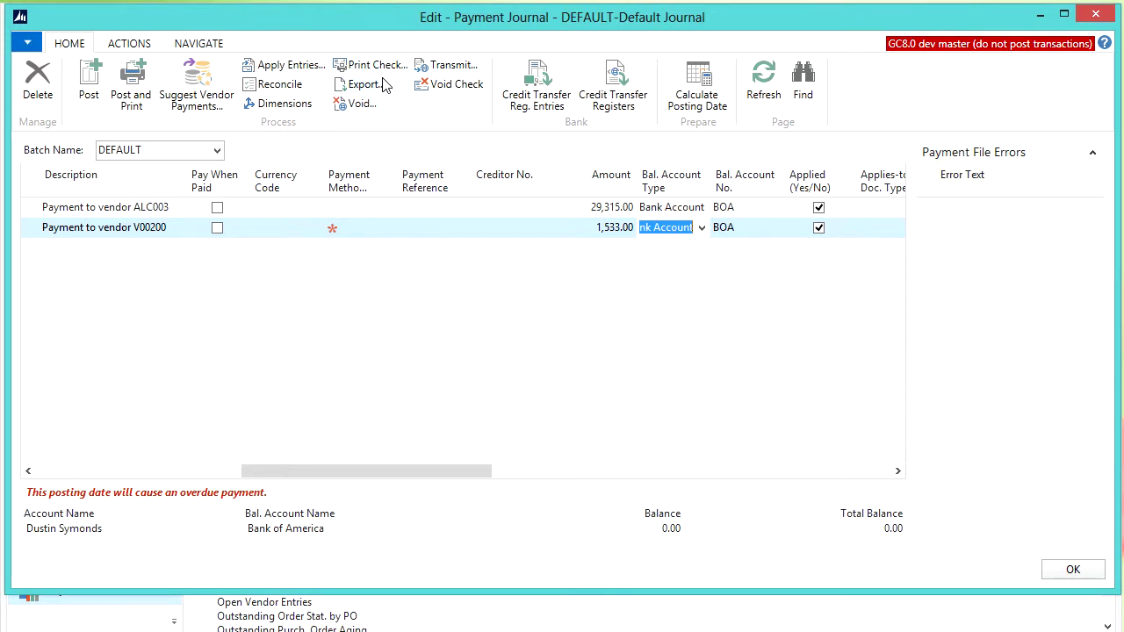
{"action": "left_click", "coordinate": [145, 49]}
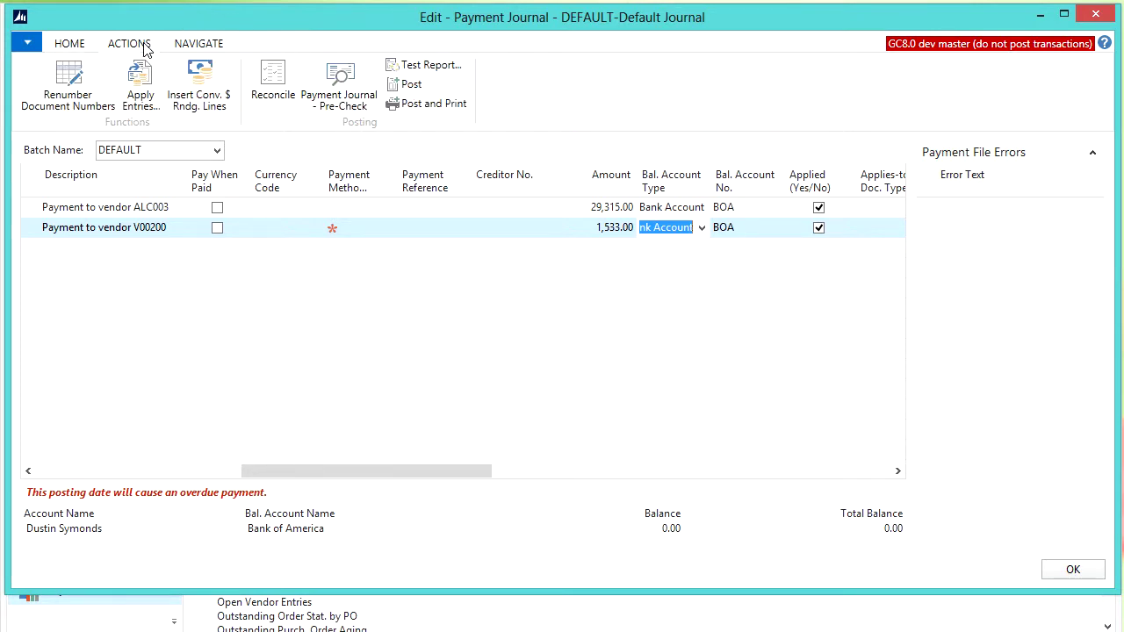
{"action": "left_click", "coordinate": [359, 106]}
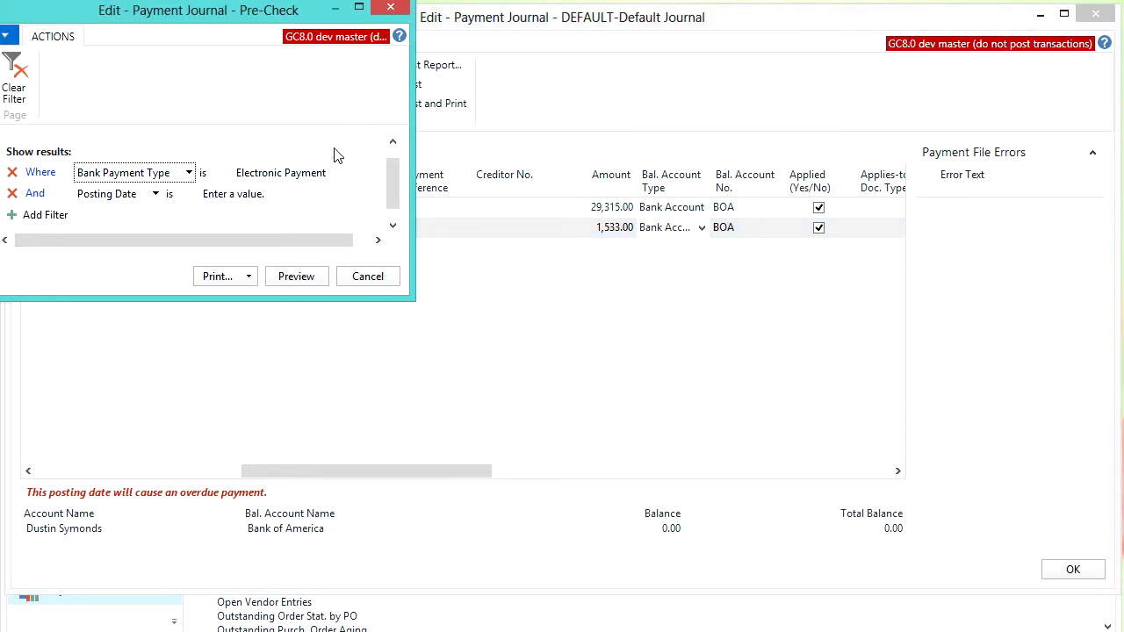
{"action": "left_click", "coordinate": [333, 176]}
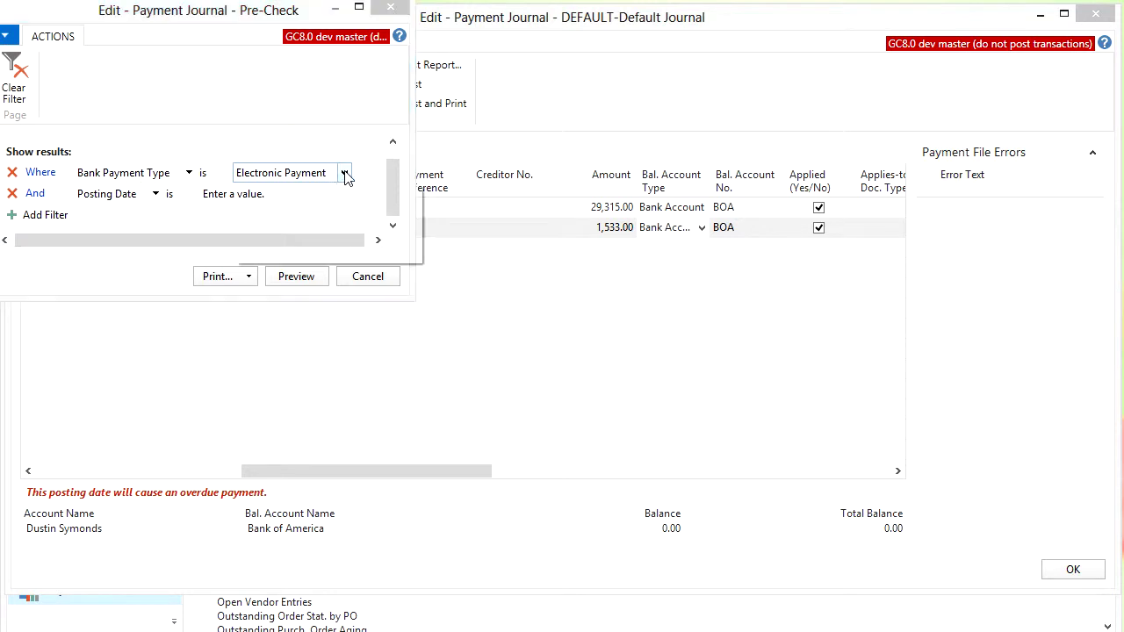
{"action": "left_click", "coordinate": [344, 173]}
{"action": "left_click", "coordinate": [271, 238]}
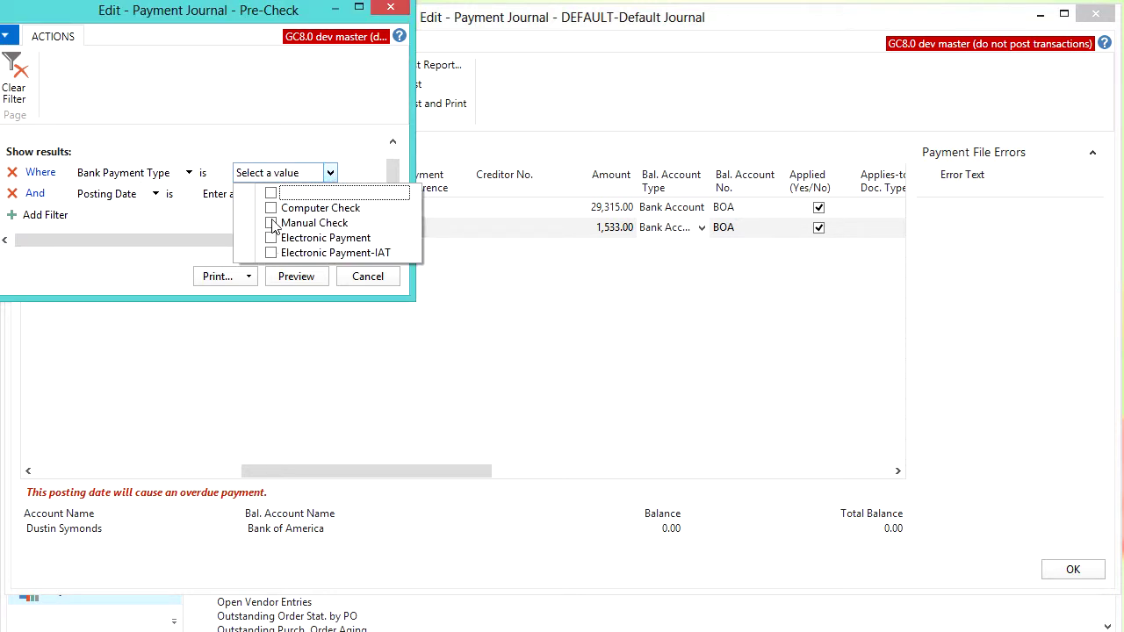
{"action": "left_click", "coordinate": [271, 208]}
{"action": "left_click", "coordinate": [184, 250]}
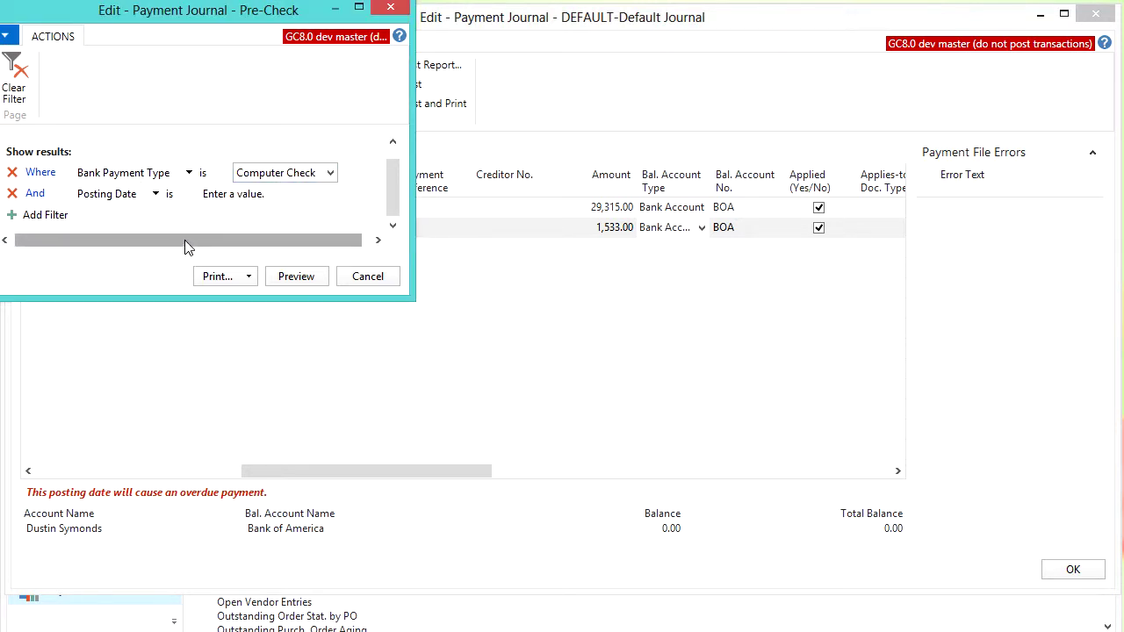
{"action": "left_click", "coordinate": [283, 278]}
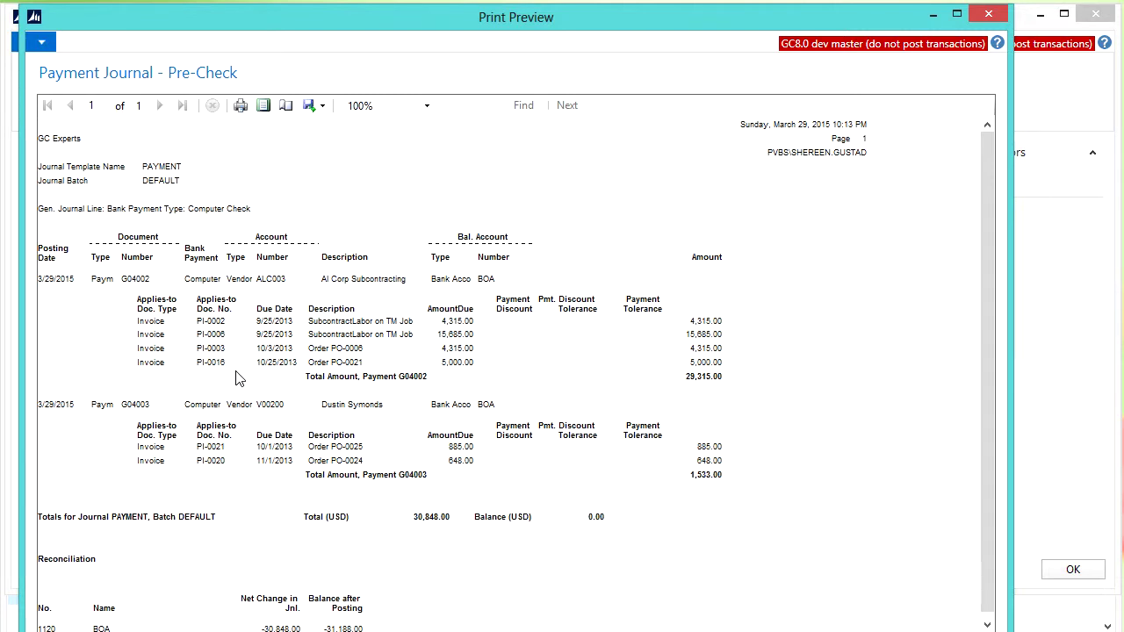
{"action": "key", "text": "Escape"}
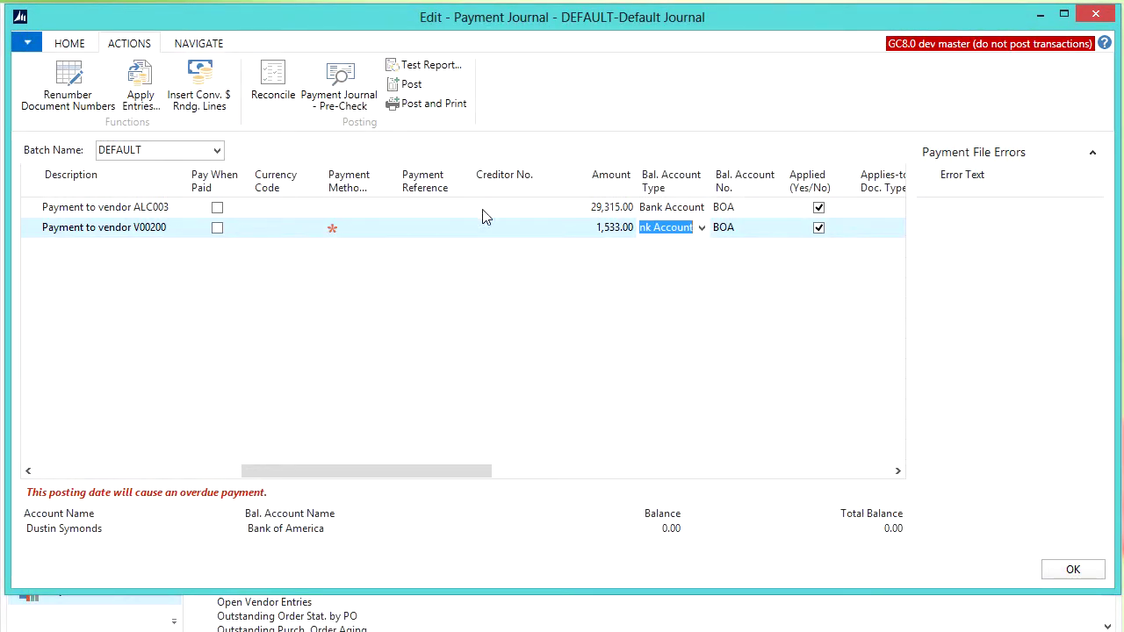
- Set the amount of the AI Corp Subcontracting payment line to 0
{"action": "left_click", "coordinate": [578, 211]}
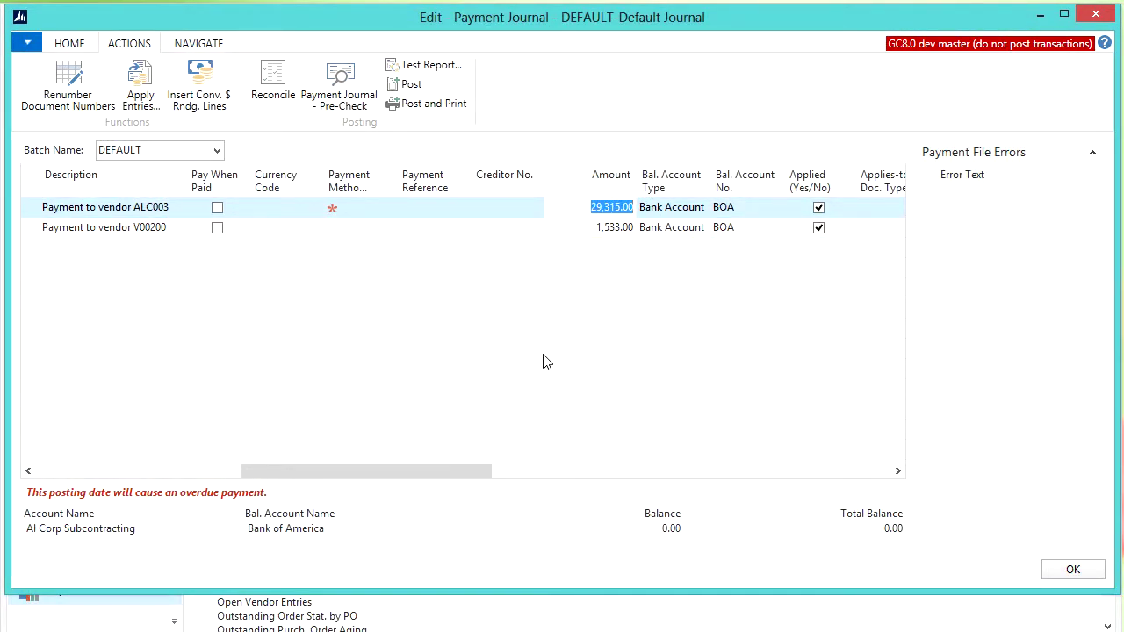
{"action": "type", "text": "0"}
{"action": "key", "text": "Down"}
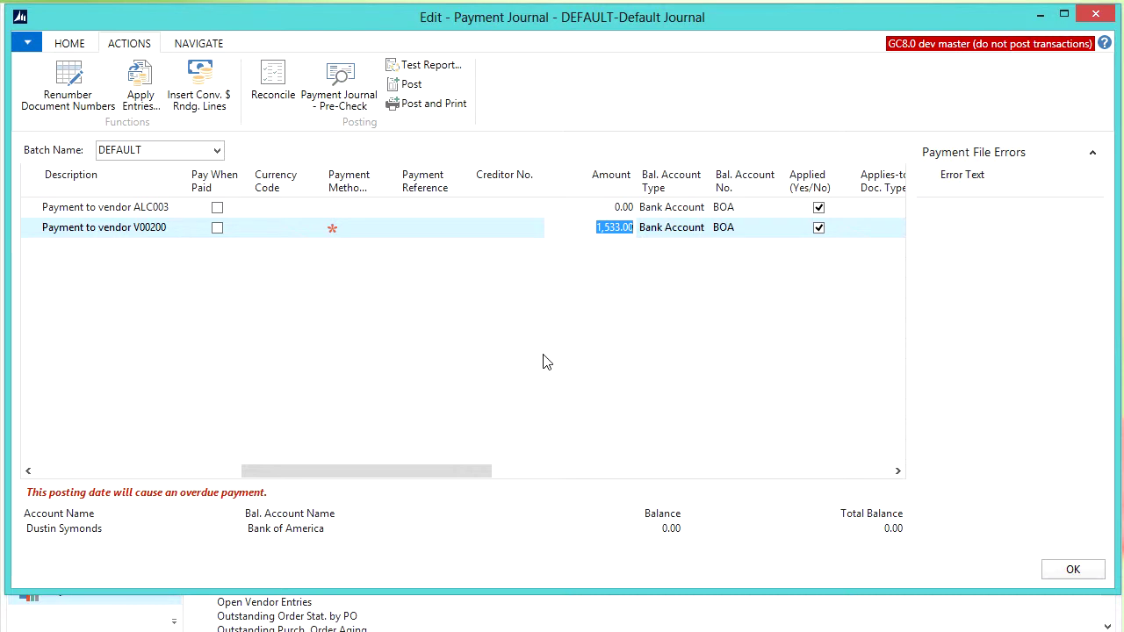
- In the applied entries of the AI Corp Subcontracting payment, set the amount to apply for invoice PI-0006 to -9000
{"action": "left_click", "coordinate": [35, 211]}
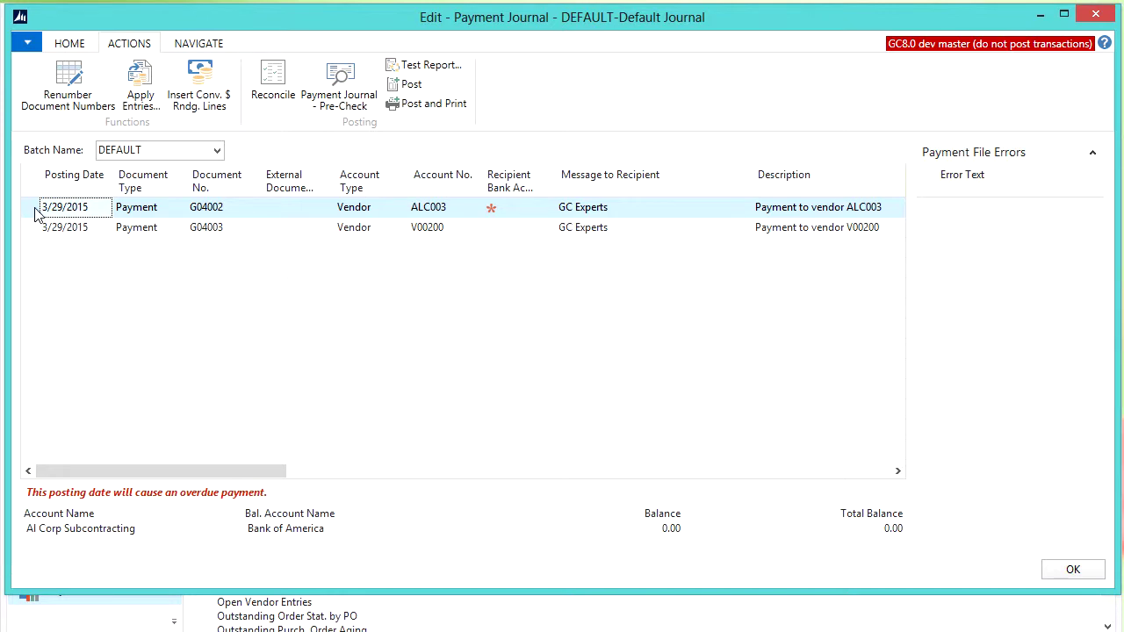
{"action": "left_click", "coordinate": [145, 104]}
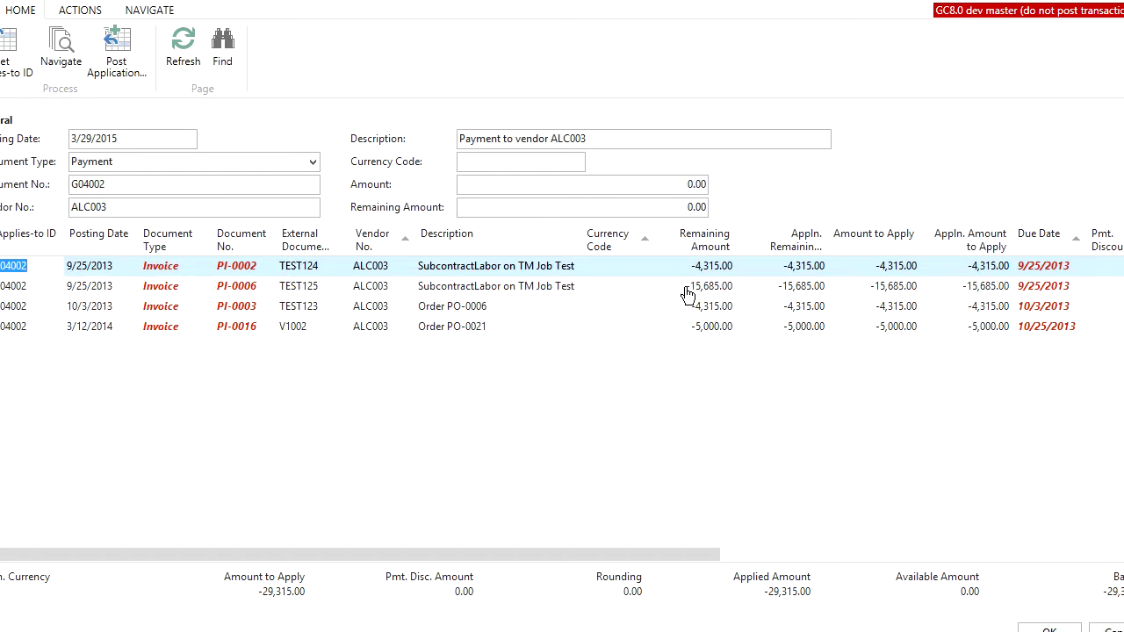
{"action": "left_click", "coordinate": [874, 291]}
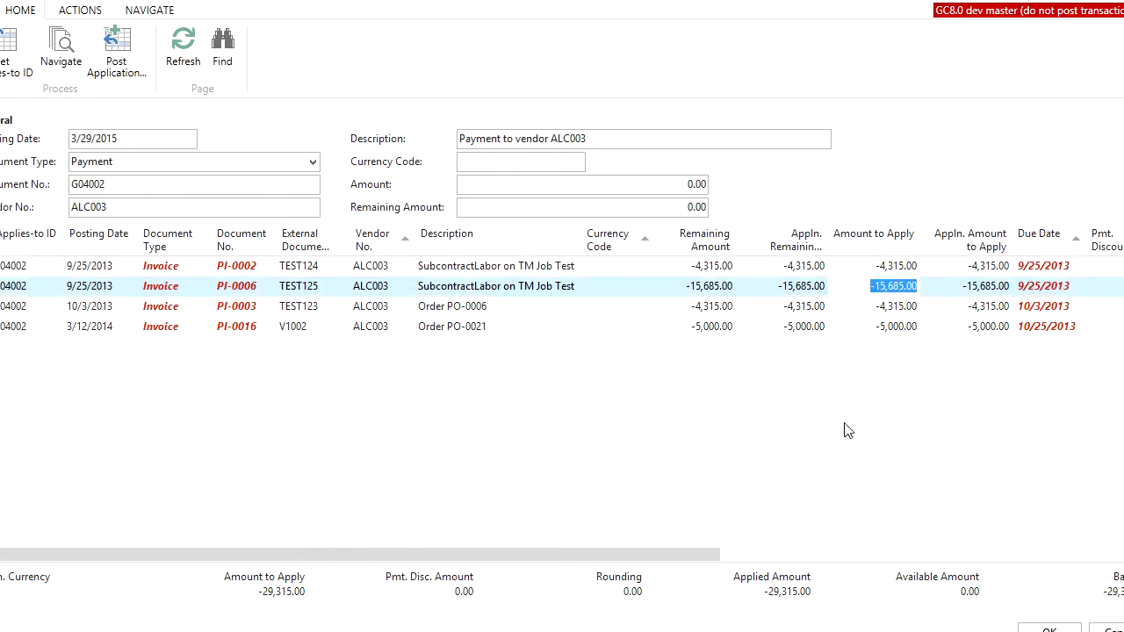
{"action": "type", "text": "-9000"}
{"action": "key", "text": "Tab"}
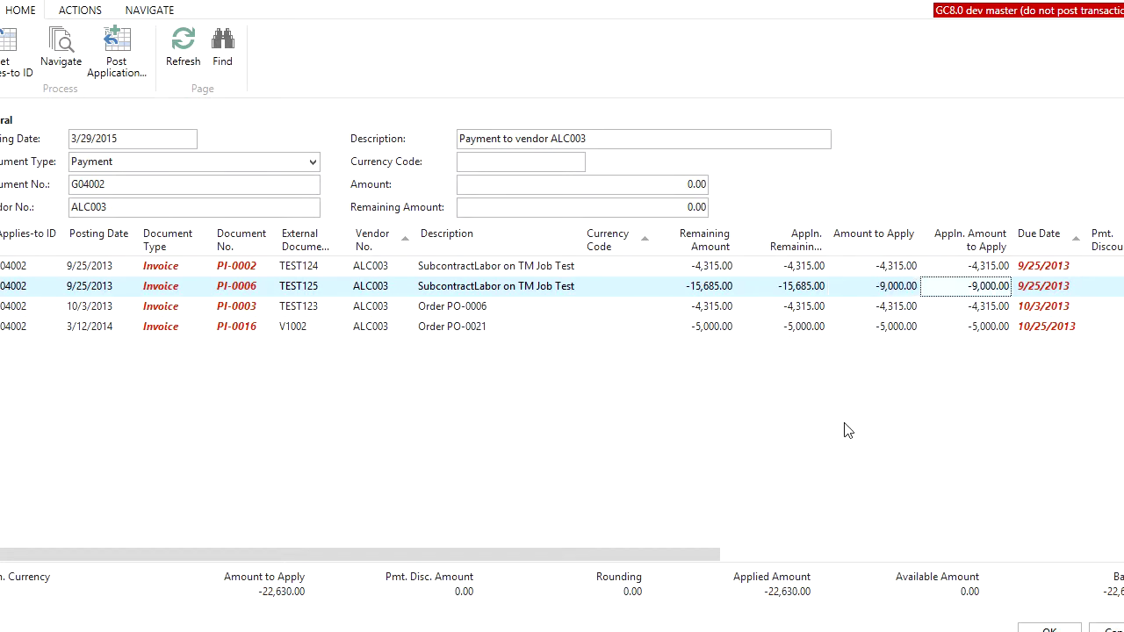
{"action": "left_click", "coordinate": [1050, 629]}
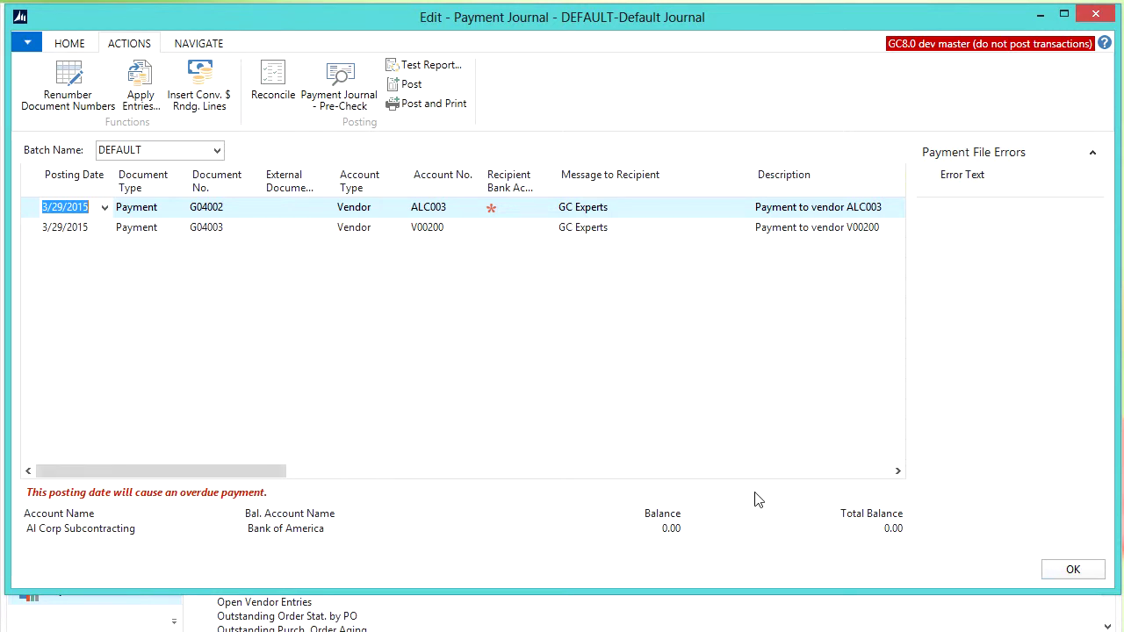
{"action": "left_click_drag", "start_coordinate": [244, 471], "coordinate": [413, 496]}
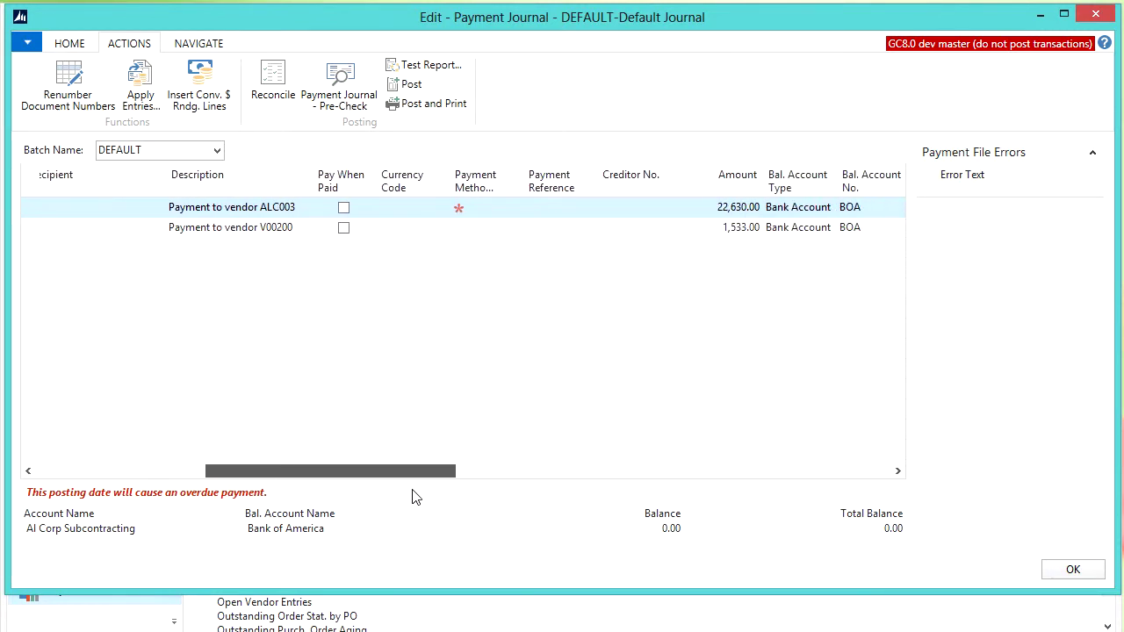
- Preview the Payment Journal - Pre-Check report for Computer Check again, check the amounts applied per invoice, and close it
{"action": "left_click", "coordinate": [709, 208]}
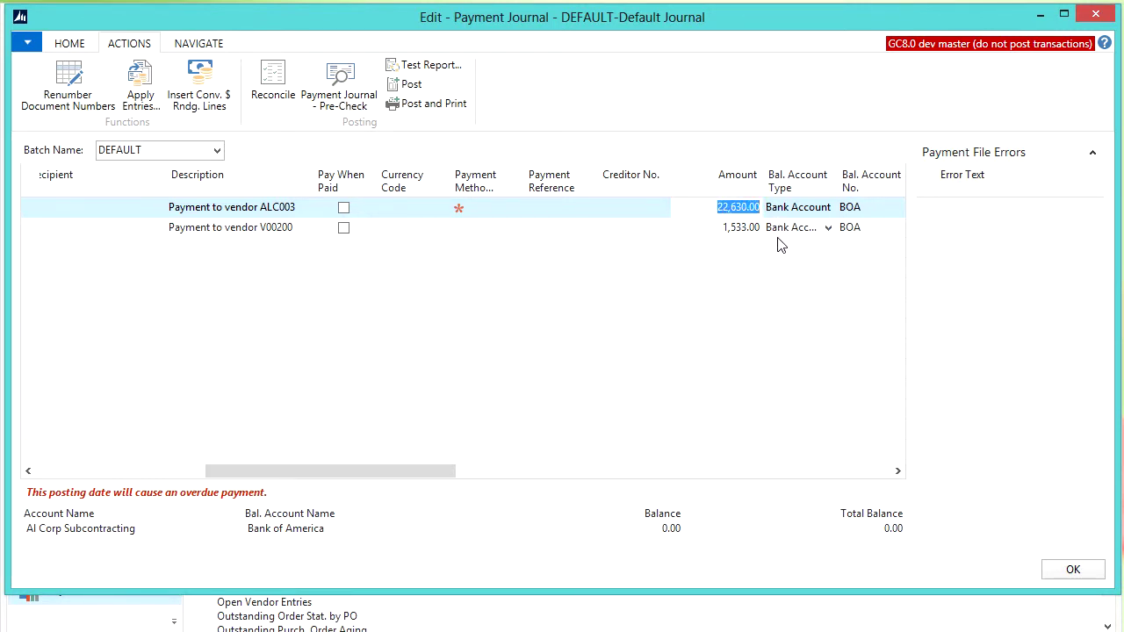
{"action": "left_click", "coordinate": [353, 83]}
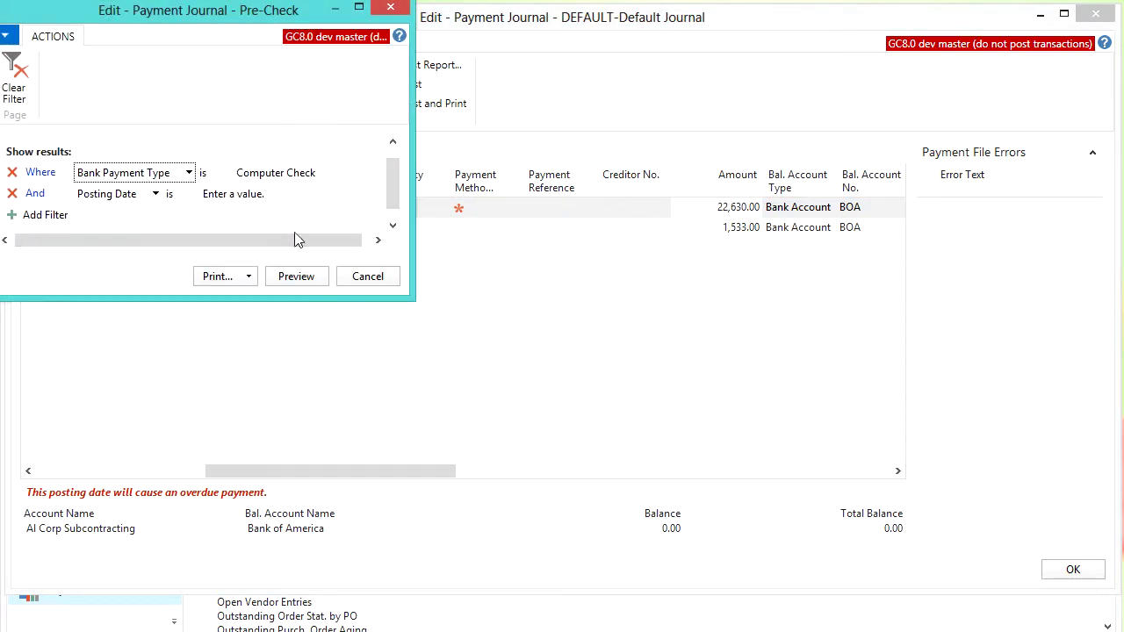
{"action": "left_click", "coordinate": [297, 277]}
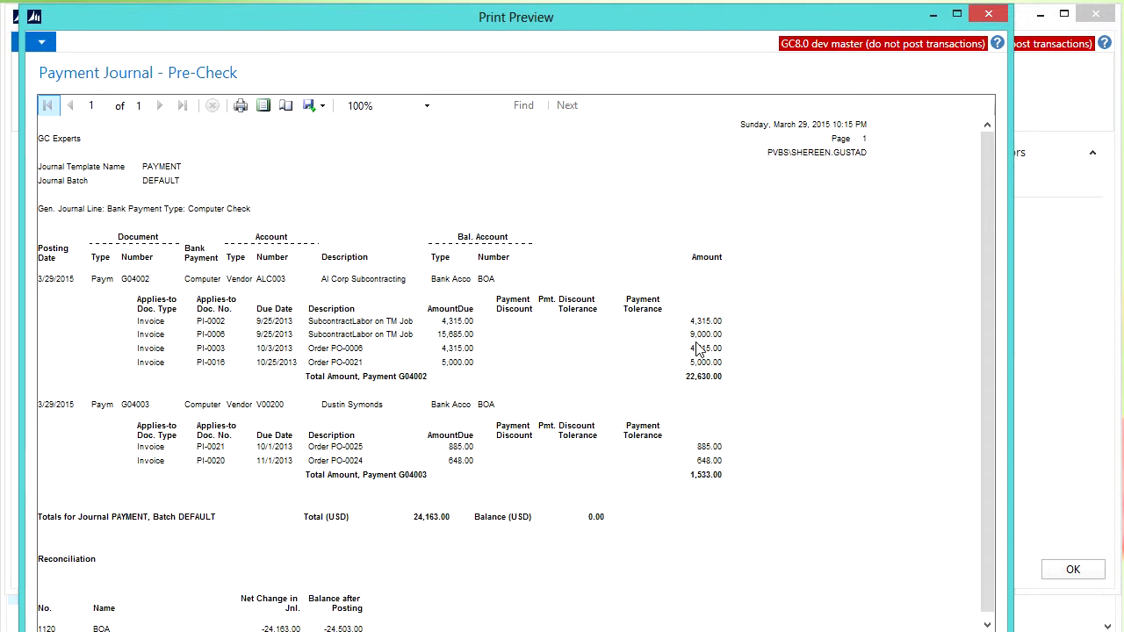
{"action": "scroll", "coordinate": [698, 453], "scroll_direction": "down", "scroll_amount": 1}
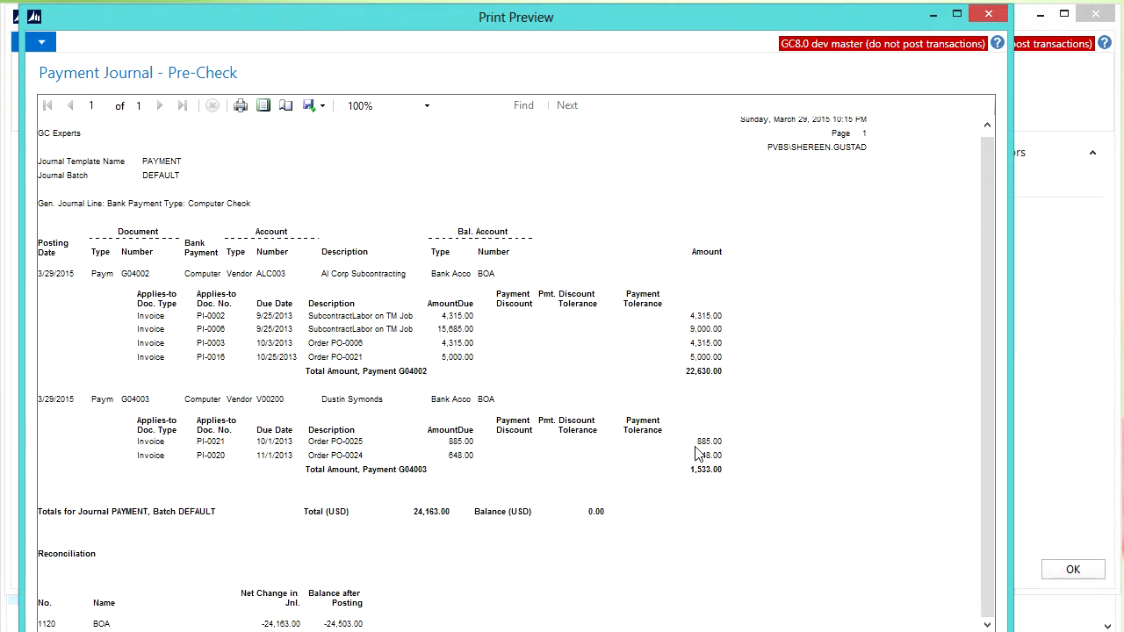
{"action": "key", "text": "Escape"}
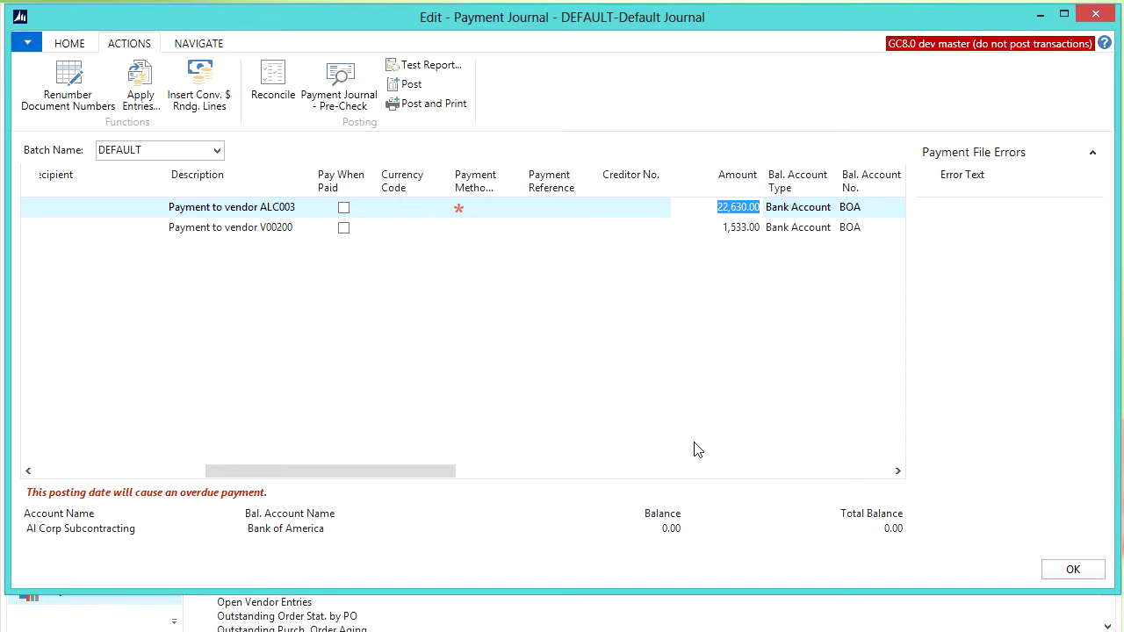
- Print the computer checks for both vendor payment lines from bank account BOA on the HP LaserJet 400 printer
{"action": "left_click_drag", "start_coordinate": [425, 470], "coordinate": [216, 451]}
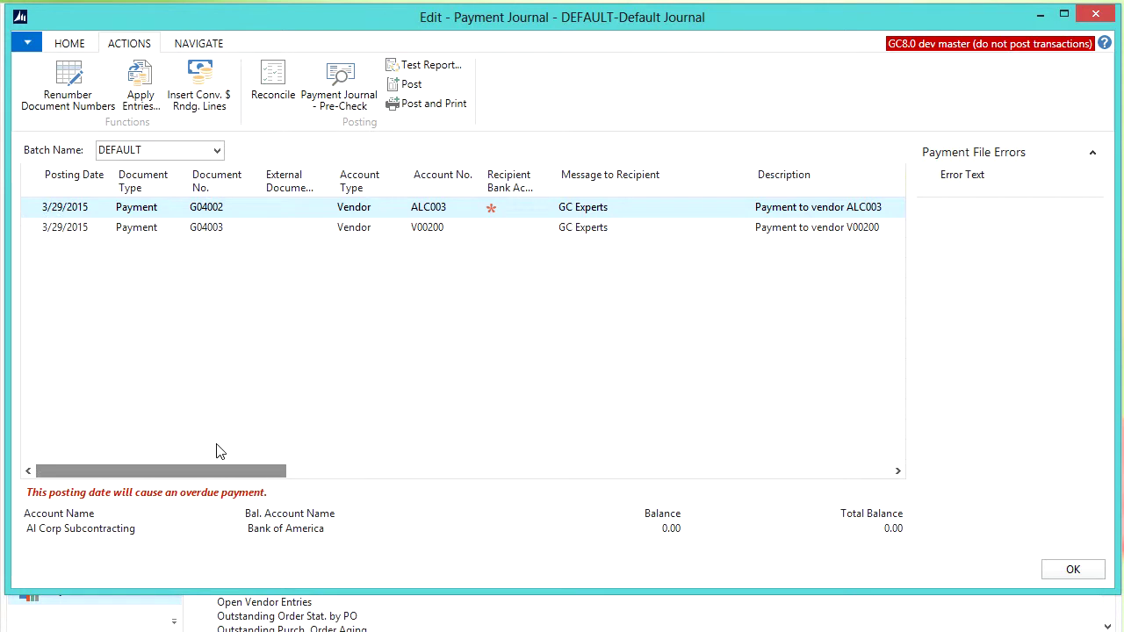
{"action": "left_click", "coordinate": [77, 48]}
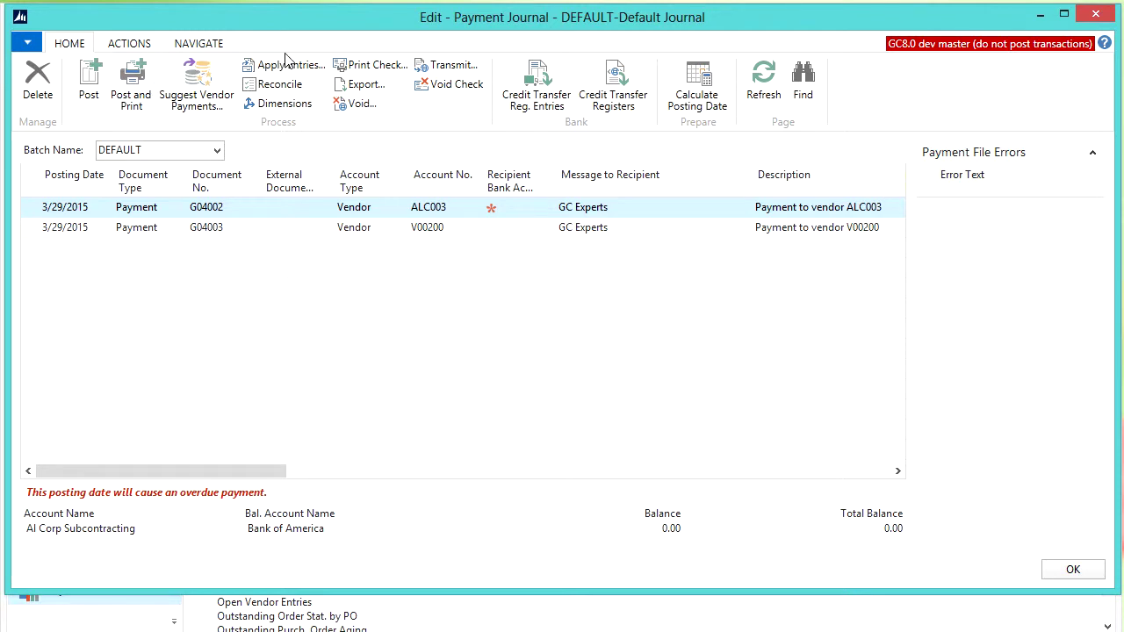
{"action": "left_click", "coordinate": [371, 74]}
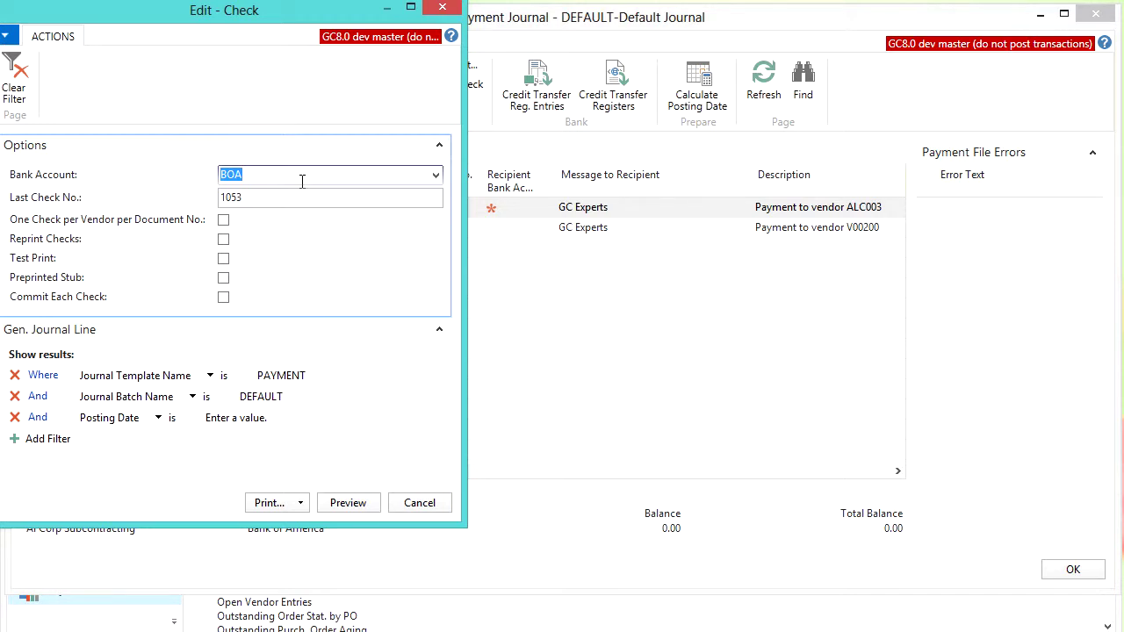
{"action": "key", "text": "Tab"}
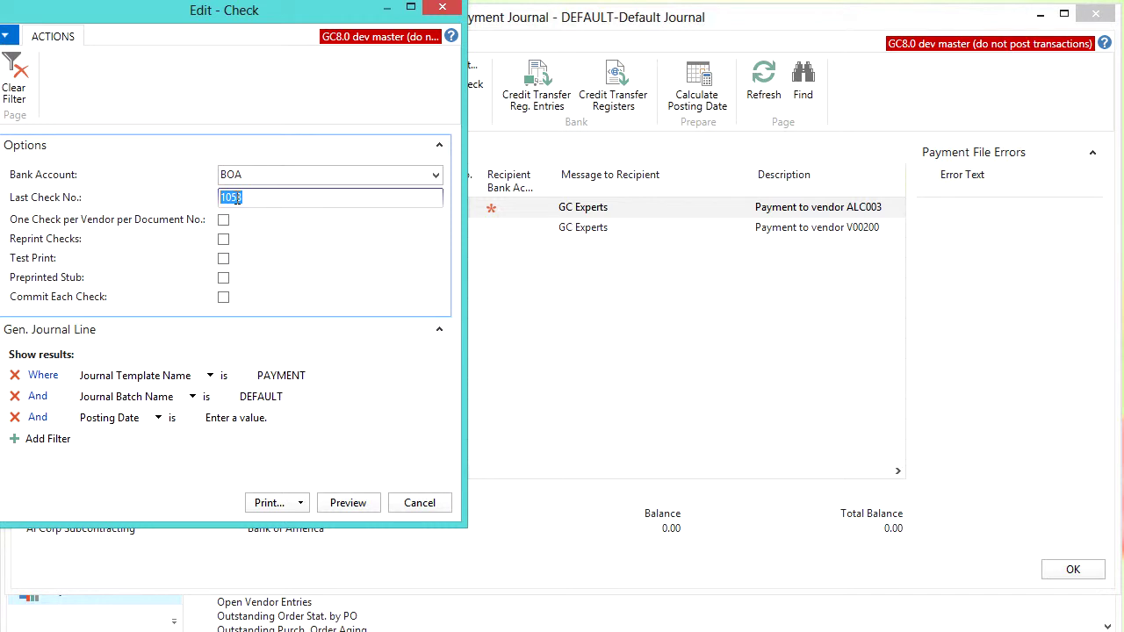
{"action": "left_click", "coordinate": [278, 508]}
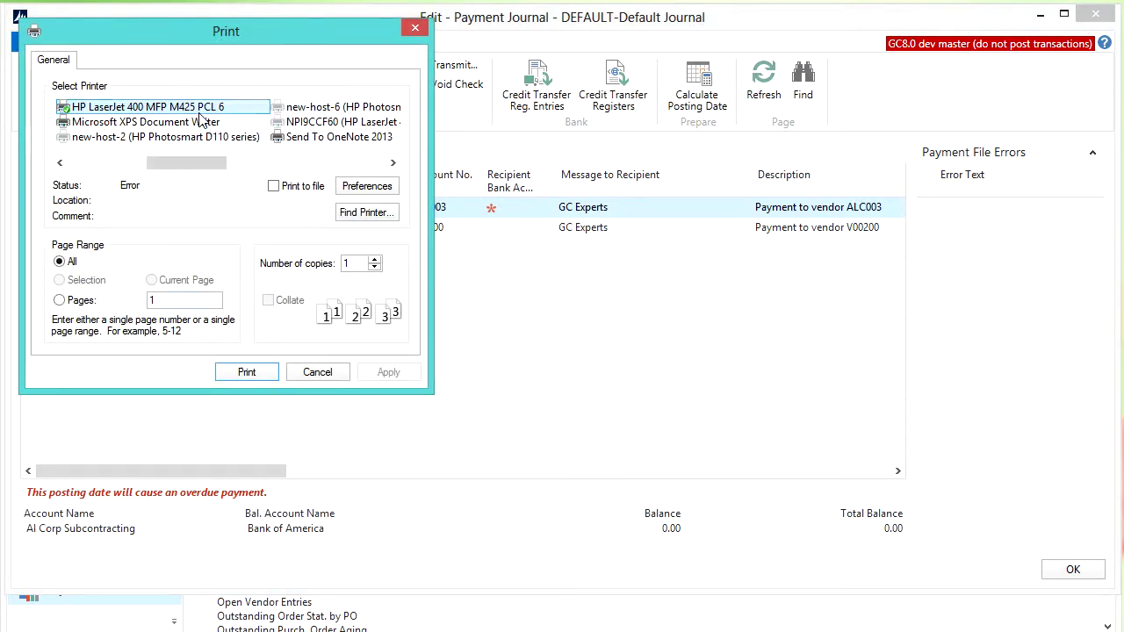
{"action": "left_click", "coordinate": [245, 373]}
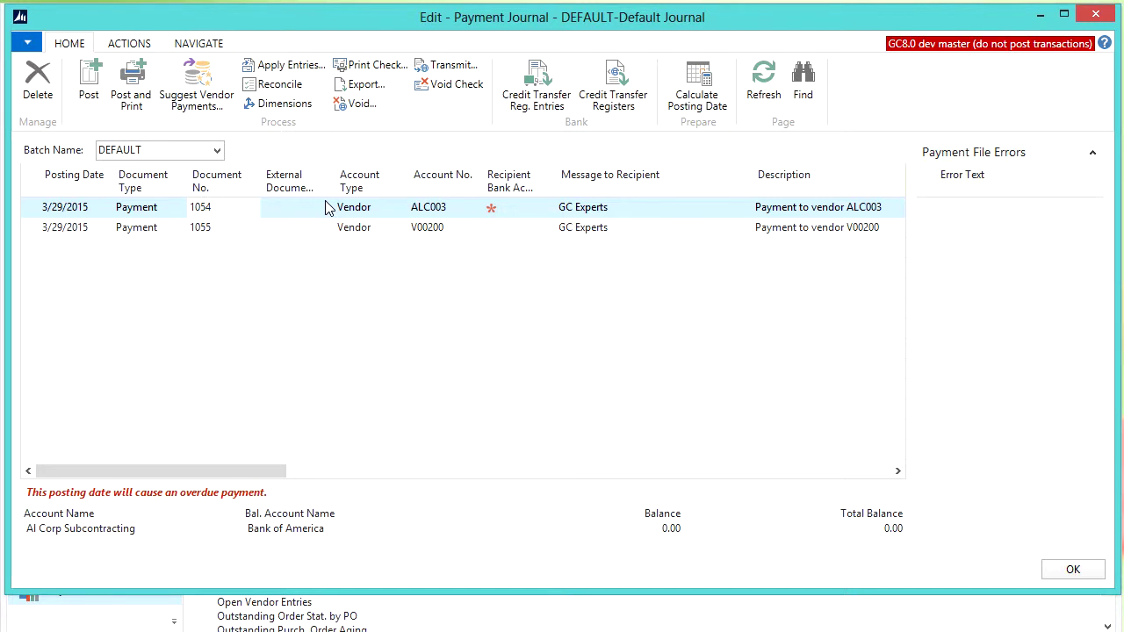
- Void printed check 1055 on the second payment line
{"action": "left_click_drag", "start_coordinate": [223, 207], "coordinate": [171, 209]}
{"action": "left_click", "coordinate": [194, 226]}
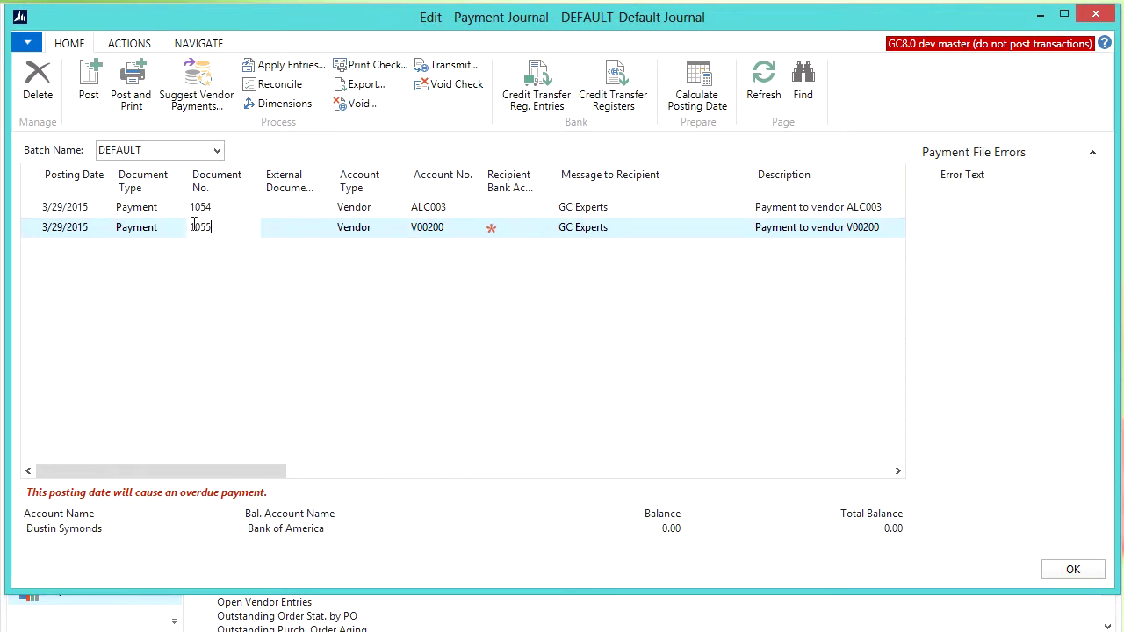
{"action": "left_click", "coordinate": [28, 228]}
{"action": "left_click", "coordinate": [202, 44]}
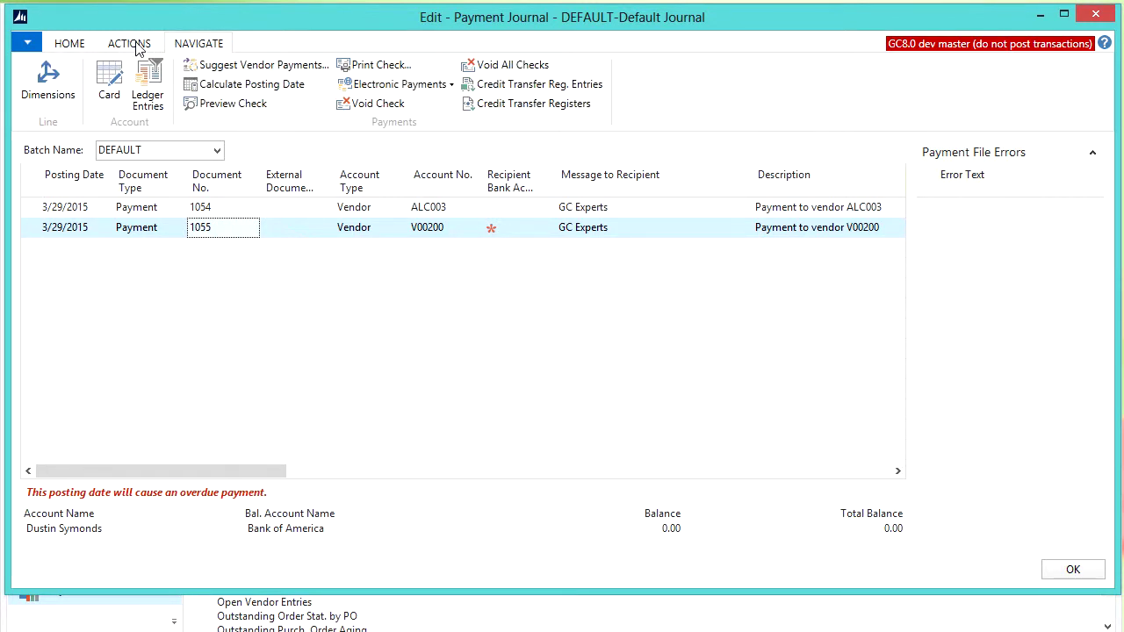
{"action": "left_click", "coordinate": [367, 112]}
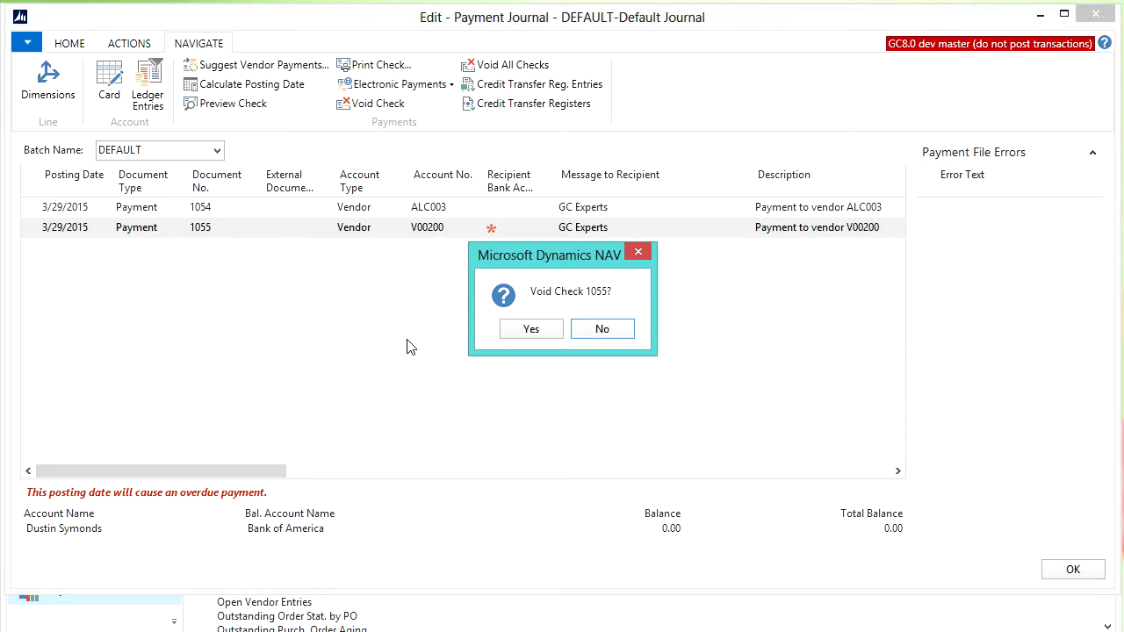
{"action": "left_click", "coordinate": [542, 332]}
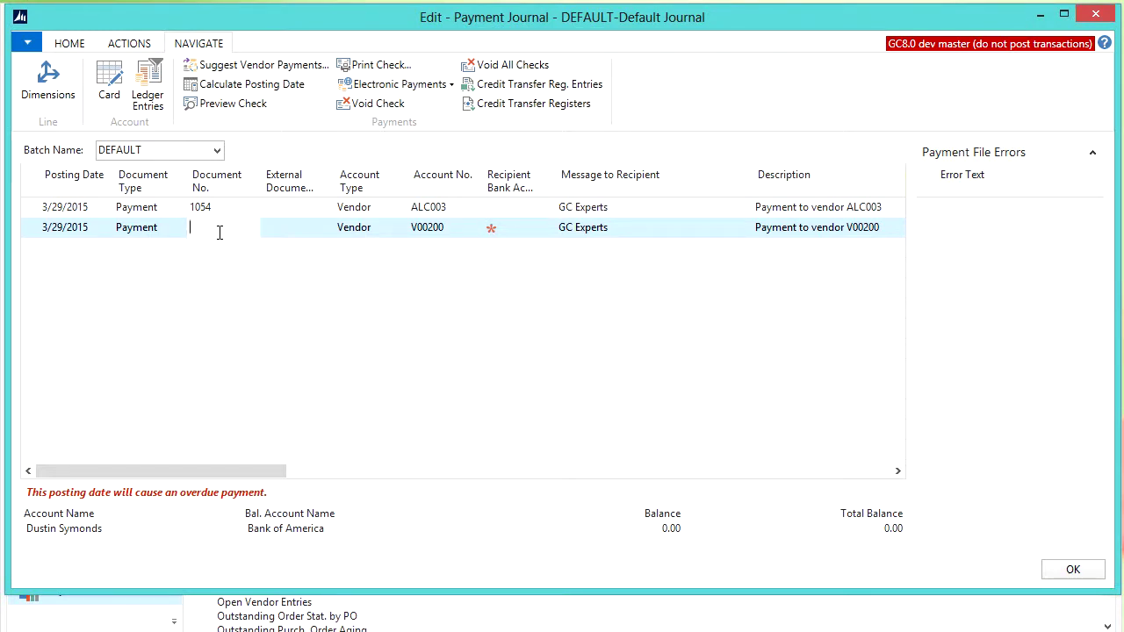
- Print a replacement check for the voided payment line from bank account BOA
{"action": "left_click", "coordinate": [360, 66]}
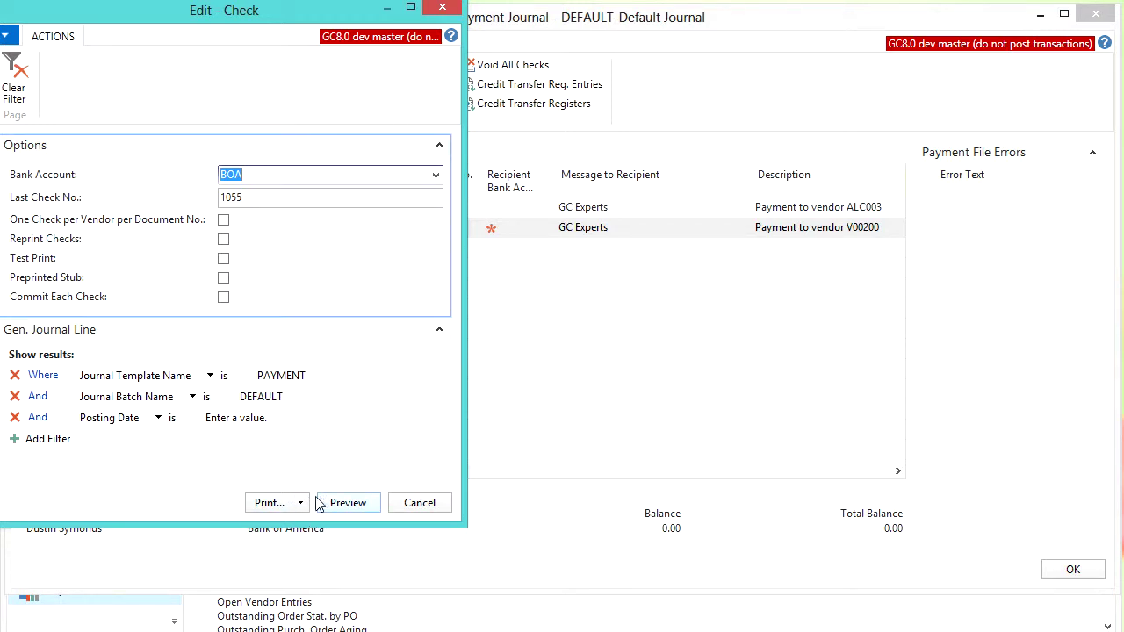
{"action": "left_click", "coordinate": [275, 505]}
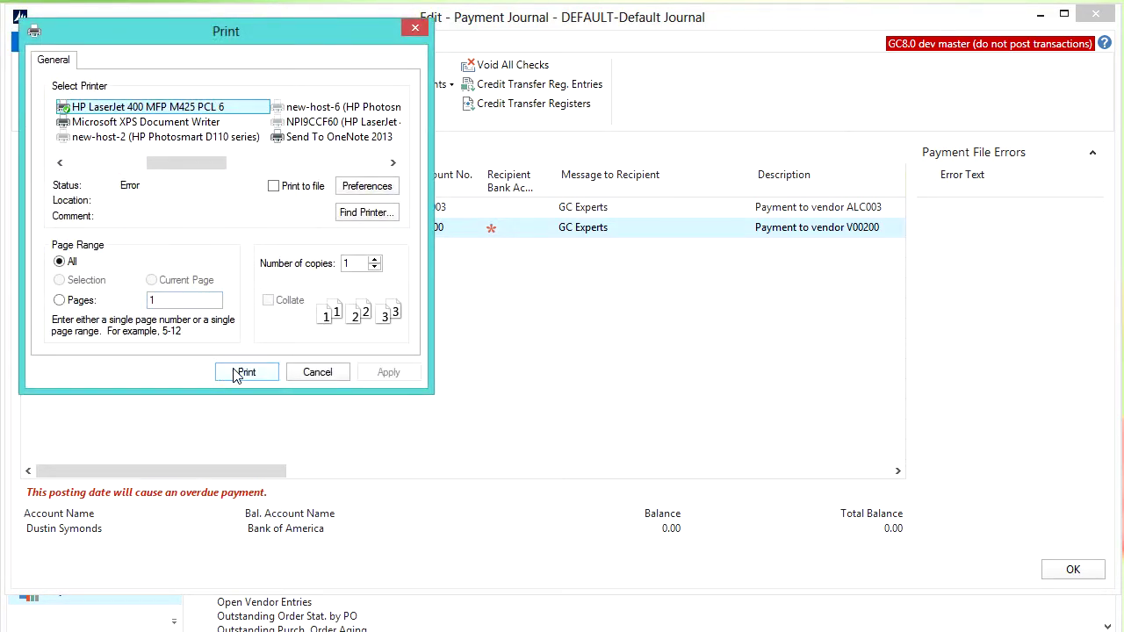
{"action": "left_click", "coordinate": [240, 372]}
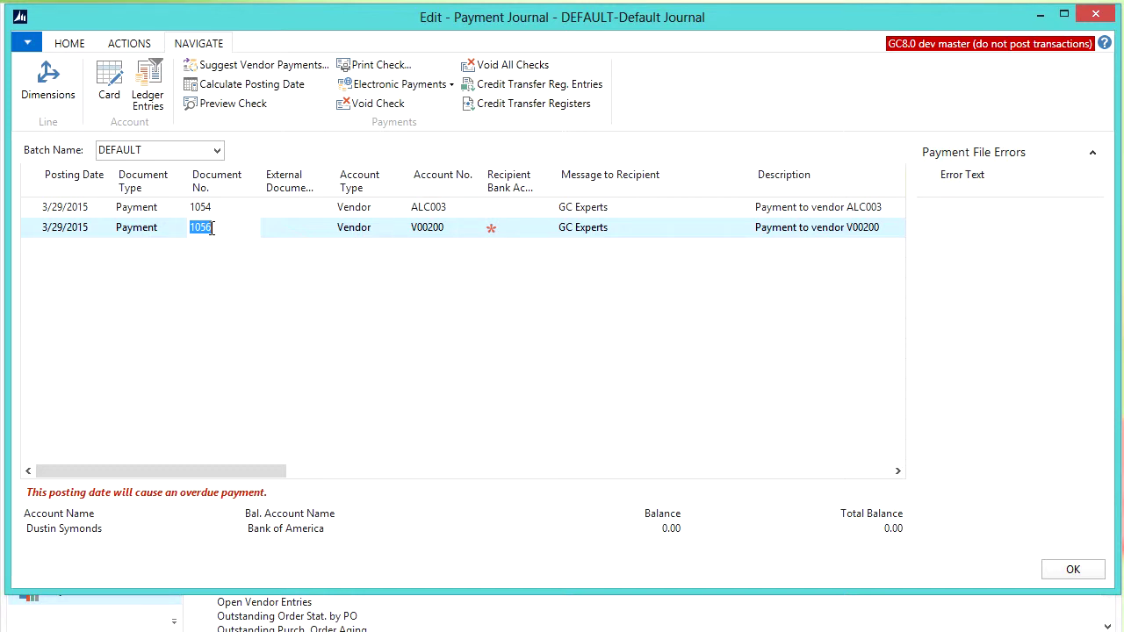
- Post the two computer check payment lines of the DEFAULT payment journal batch
{"action": "left_click", "coordinate": [75, 48]}
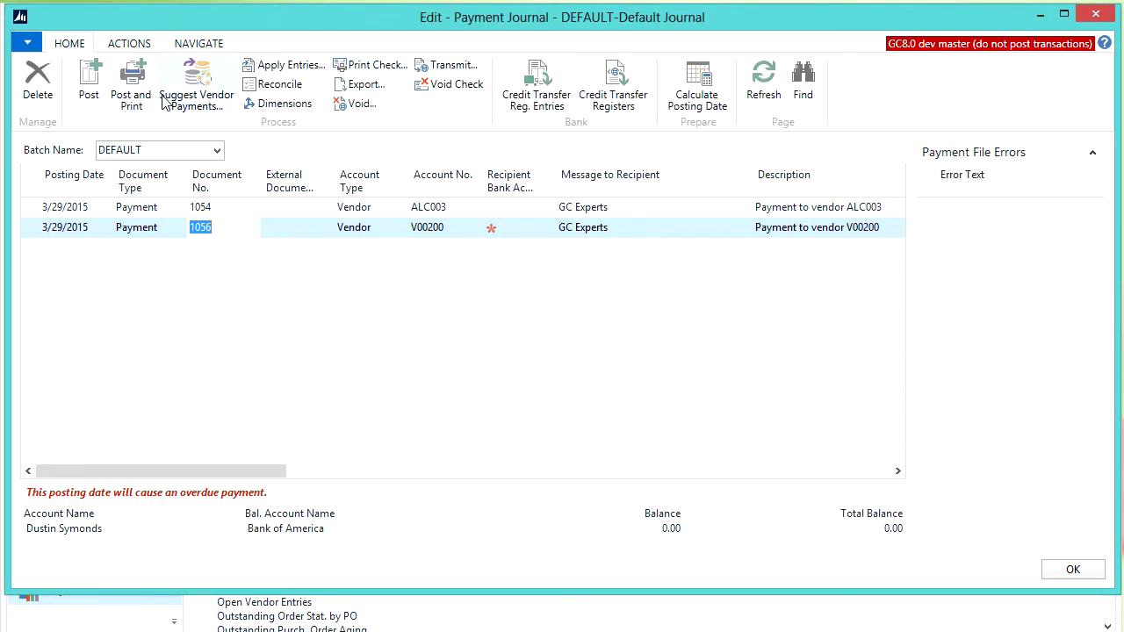
{"action": "left_click", "coordinate": [90, 79]}
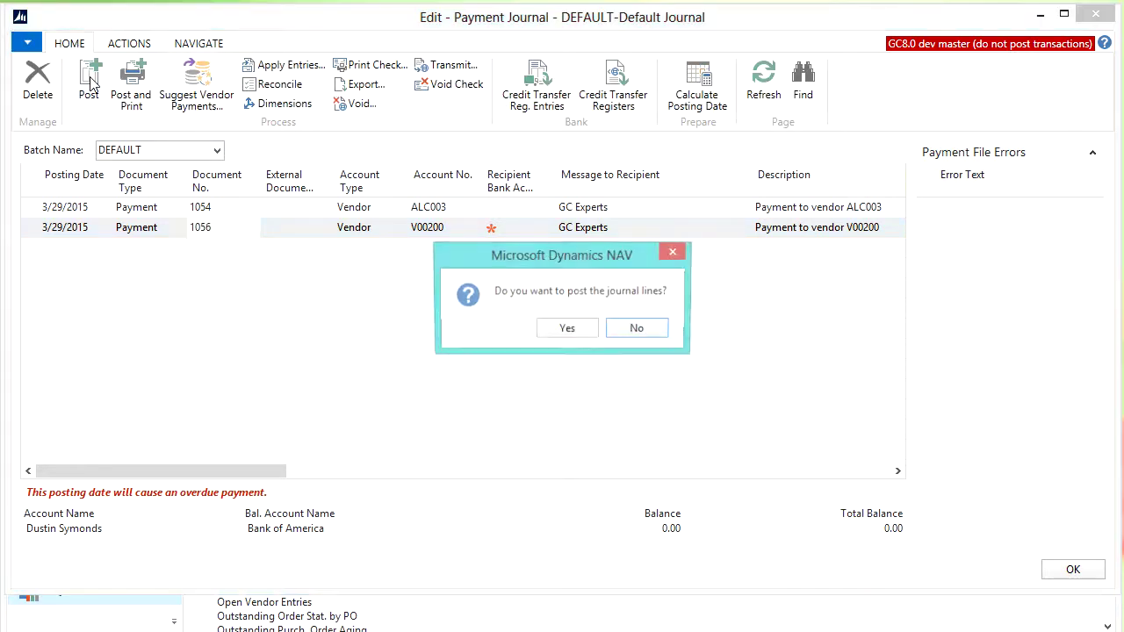
{"action": "left_click", "coordinate": [566, 335]}
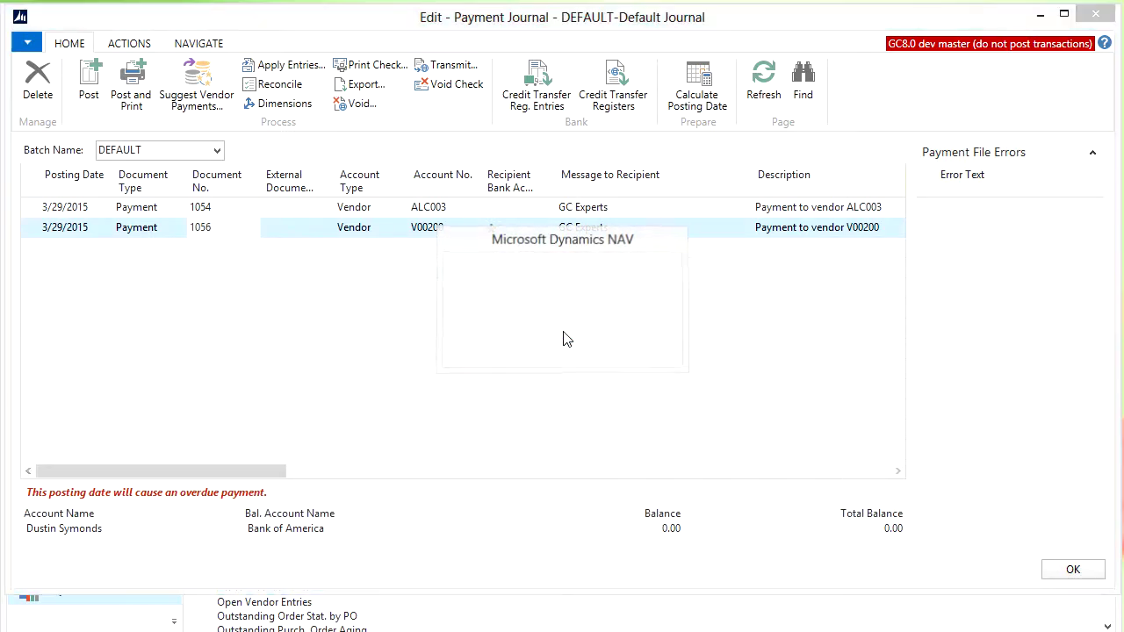
{"action": "left_click", "coordinate": [632, 340]}
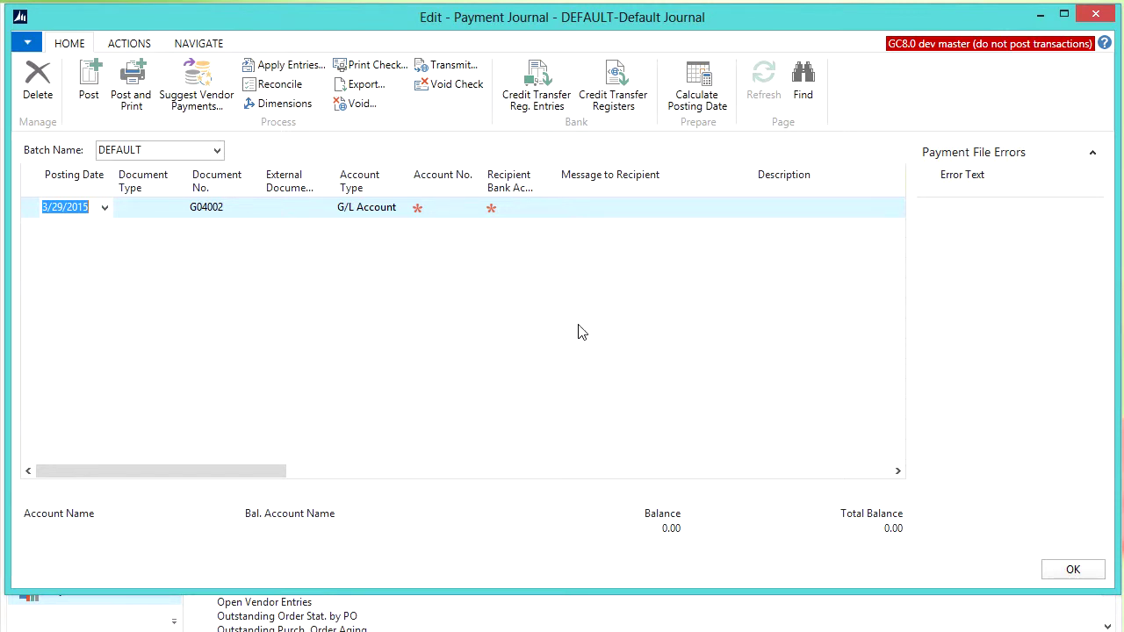
- Start a new vendor payment suggestion with the bank payment type set to Electronic Payment
{"action": "left_click", "coordinate": [189, 86]}
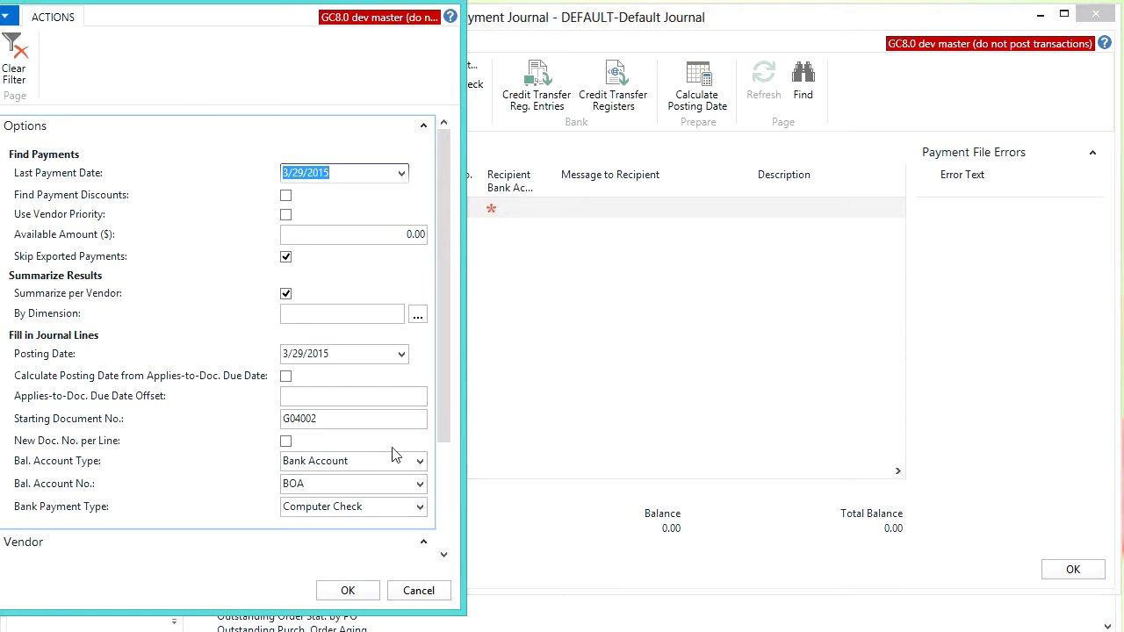
{"action": "left_click", "coordinate": [419, 512]}
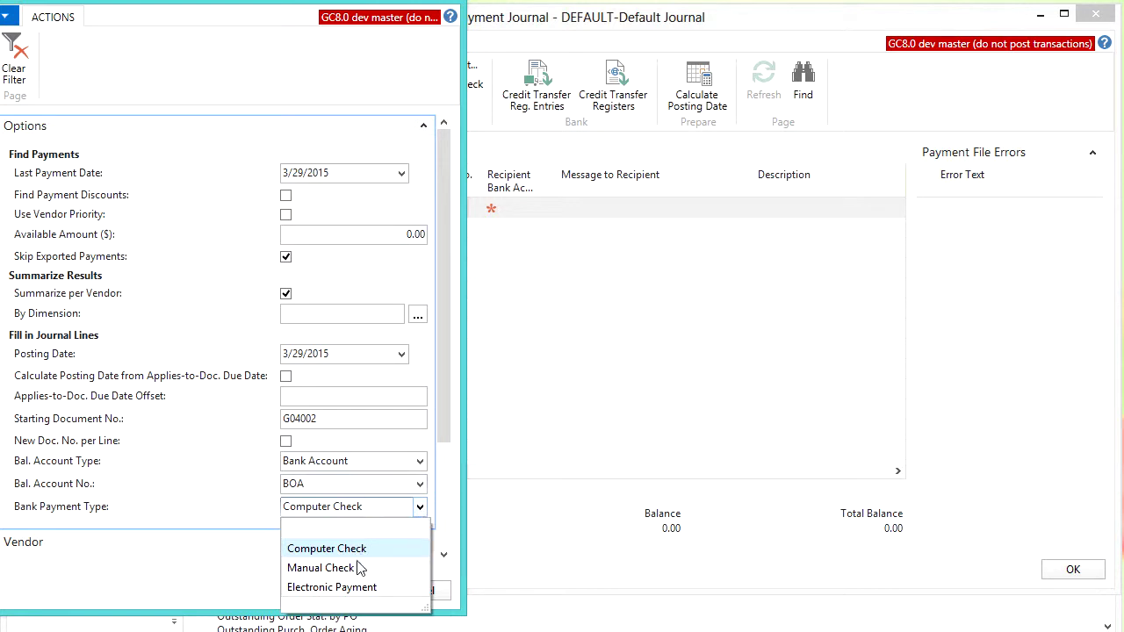
{"action": "left_click", "coordinate": [356, 587]}
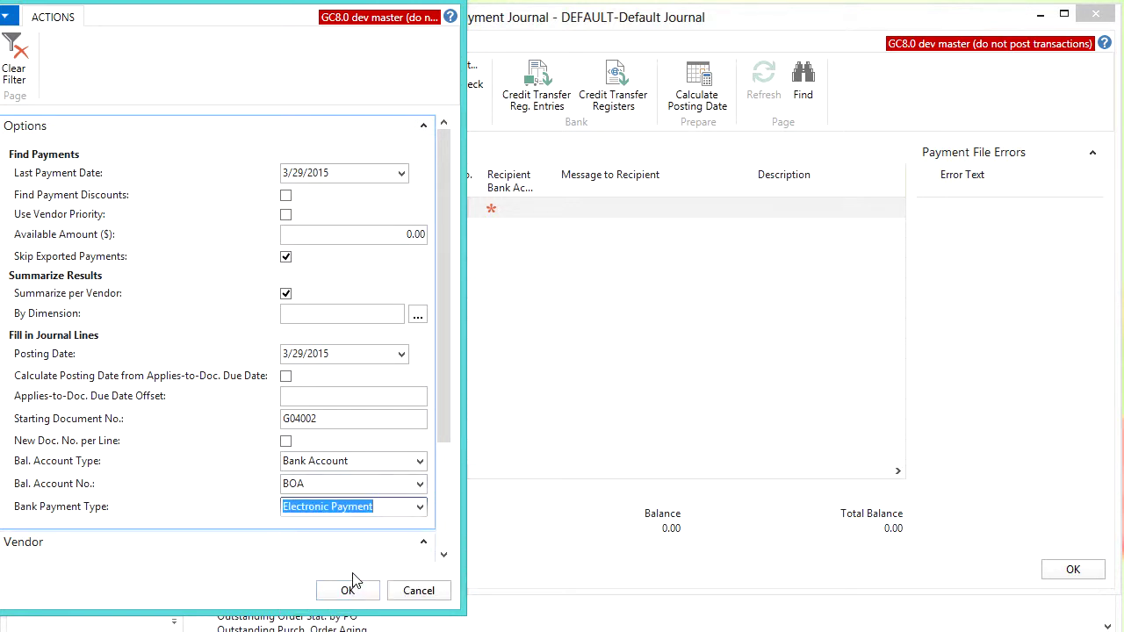
- Filter the vendors to payment method code ACH and generate the suggested electronic payment lines
{"action": "left_click", "coordinate": [443, 555]}
{"action": "left_click", "coordinate": [444, 555]}
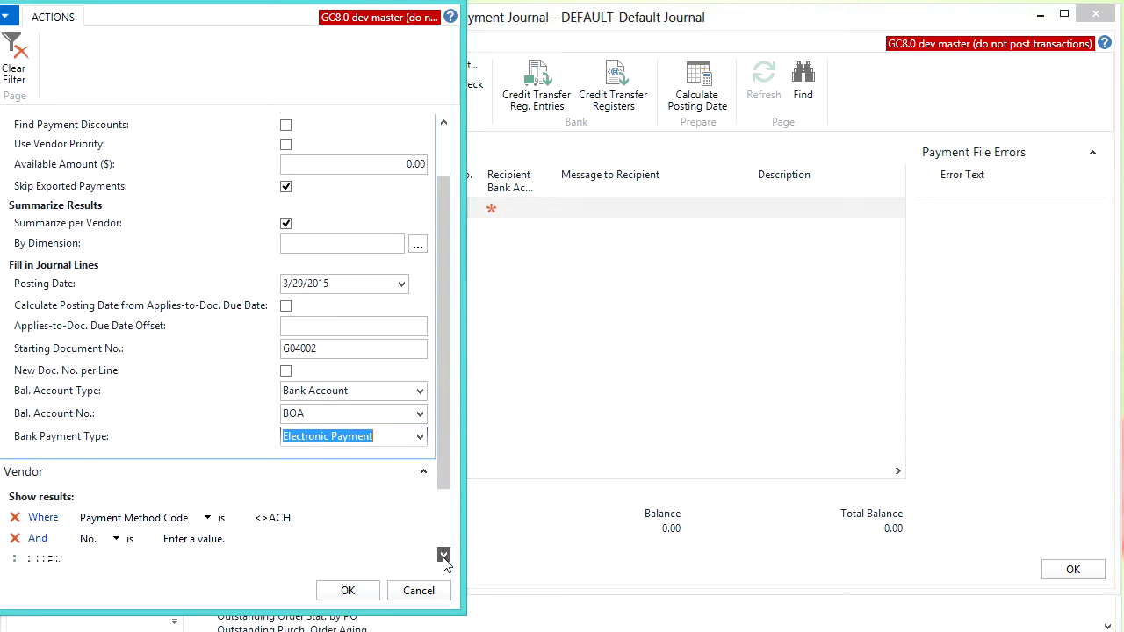
{"action": "left_click", "coordinate": [274, 456]}
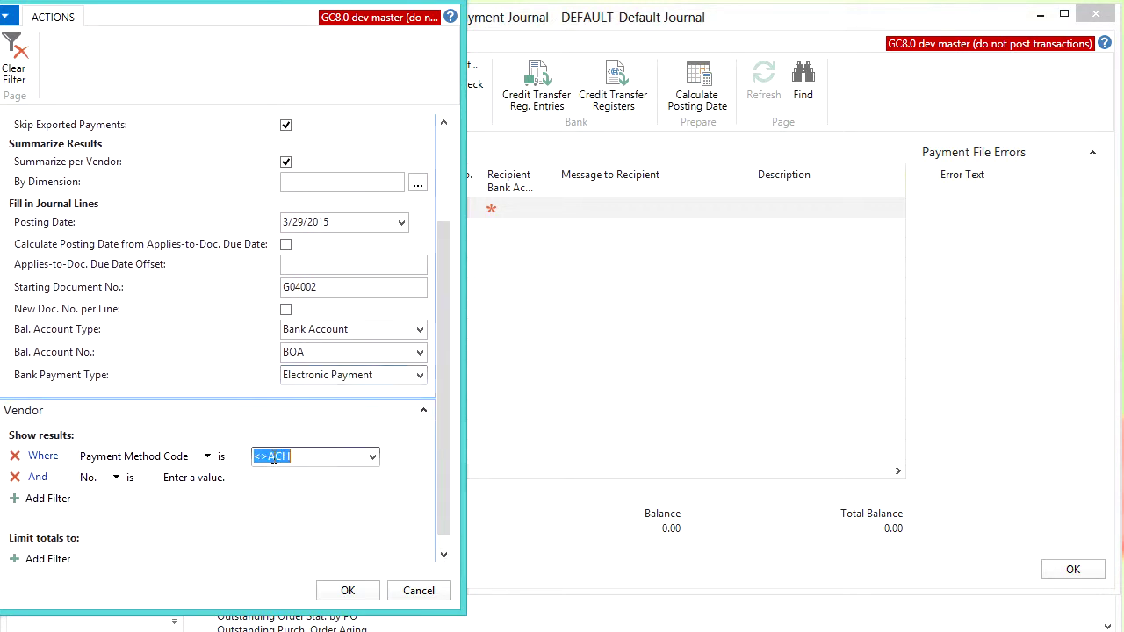
{"action": "left_click", "coordinate": [268, 456]}
{"action": "key", "text": "BackSpace"}
{"action": "key", "text": "BackSpace"}
{"action": "key", "text": "Tab"}
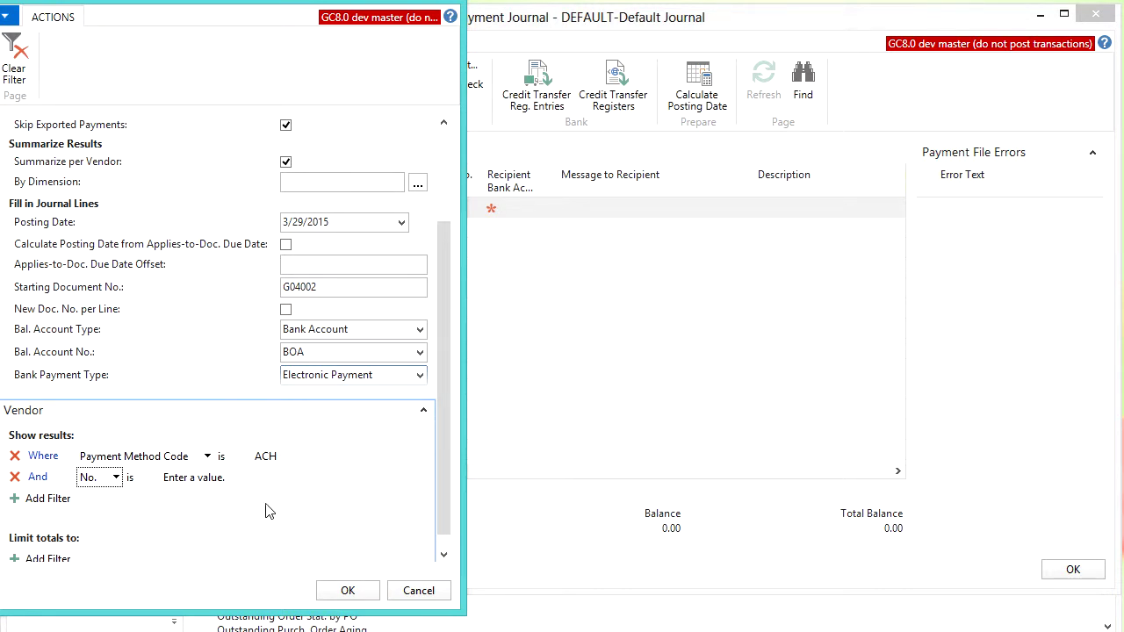
{"action": "left_click", "coordinate": [345, 591]}
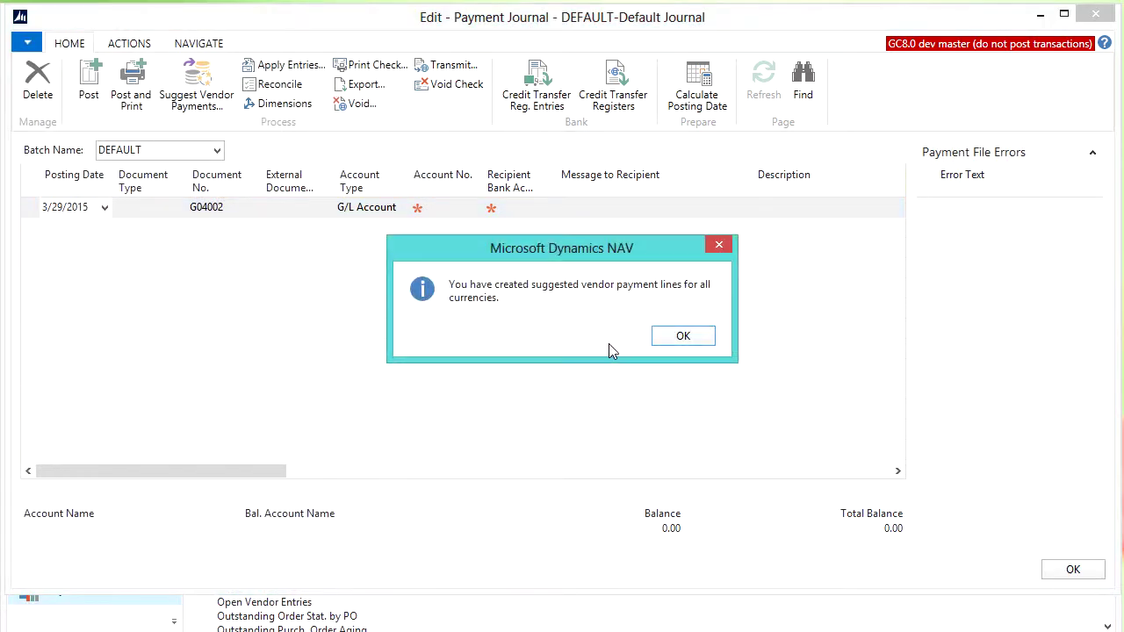
{"action": "left_click", "coordinate": [666, 339]}
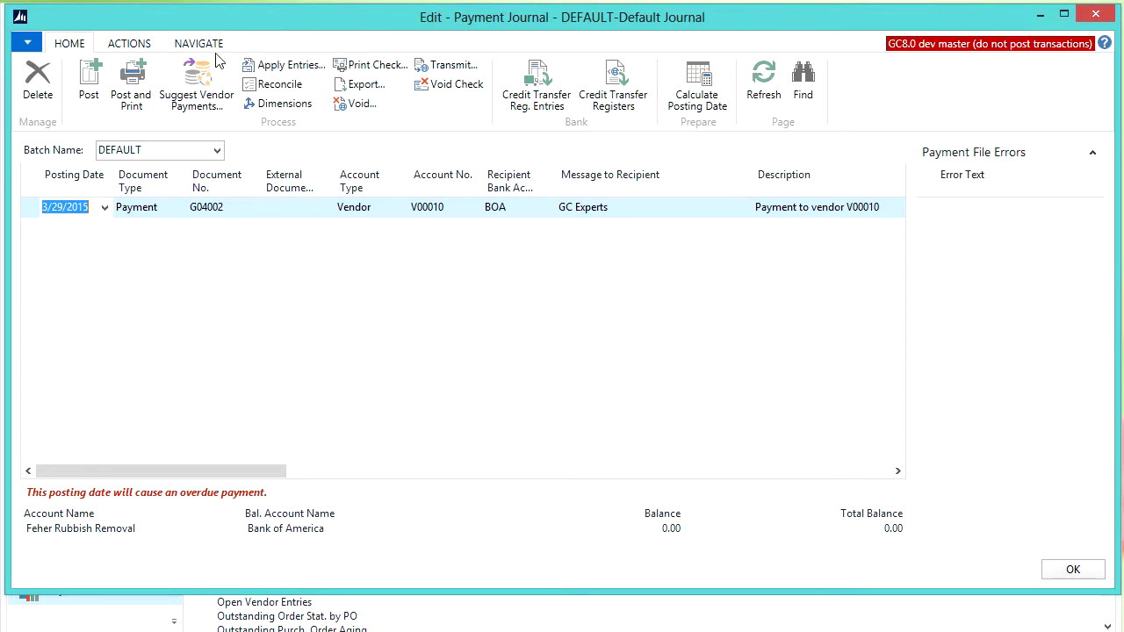
- Preview the Payment Journal - Pre-Check report filtered to the bank payment type Electronic Payment, and close it after reading
{"action": "left_click", "coordinate": [142, 44]}
{"action": "left_click", "coordinate": [351, 102]}
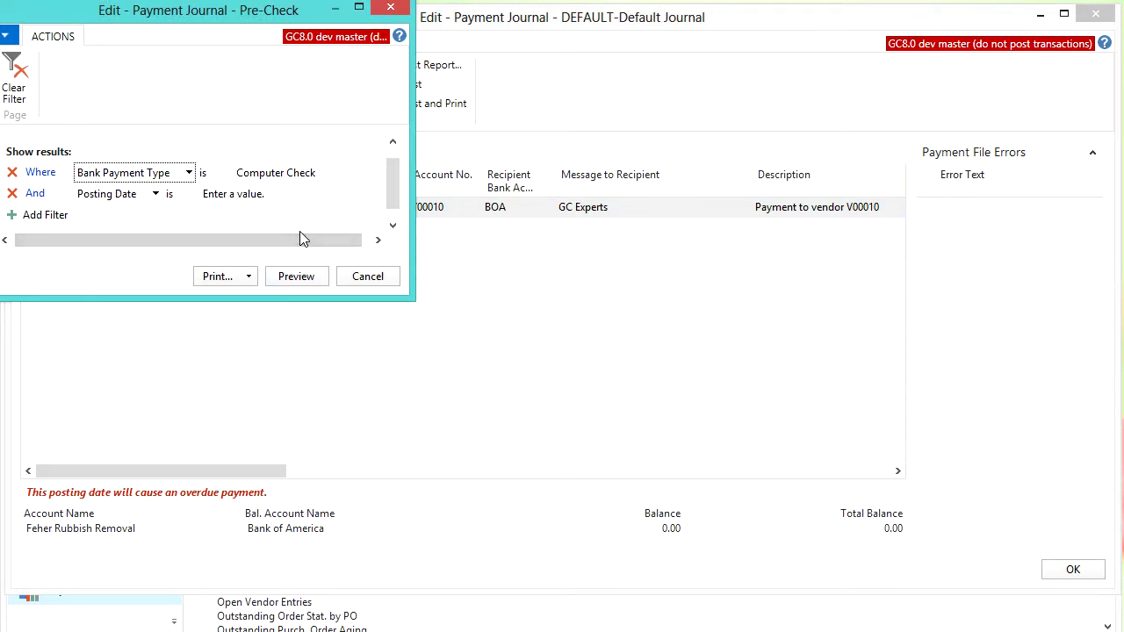
{"action": "left_click", "coordinate": [334, 175]}
{"action": "left_click", "coordinate": [334, 176]}
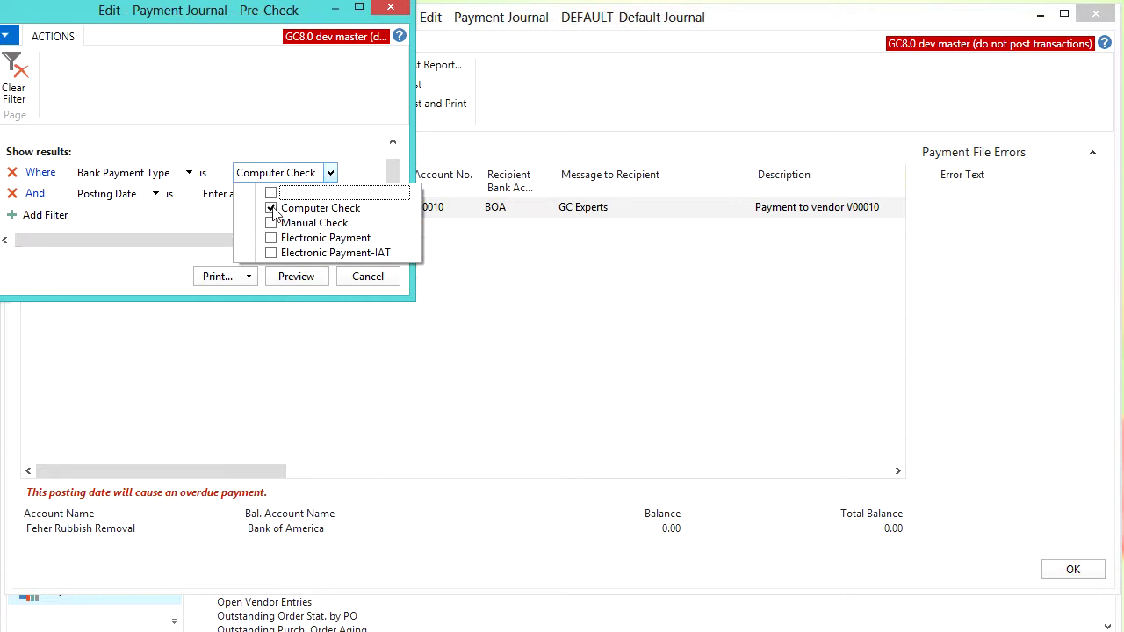
{"action": "left_click", "coordinate": [271, 209]}
{"action": "left_click", "coordinate": [270, 240]}
{"action": "left_click", "coordinate": [194, 225]}
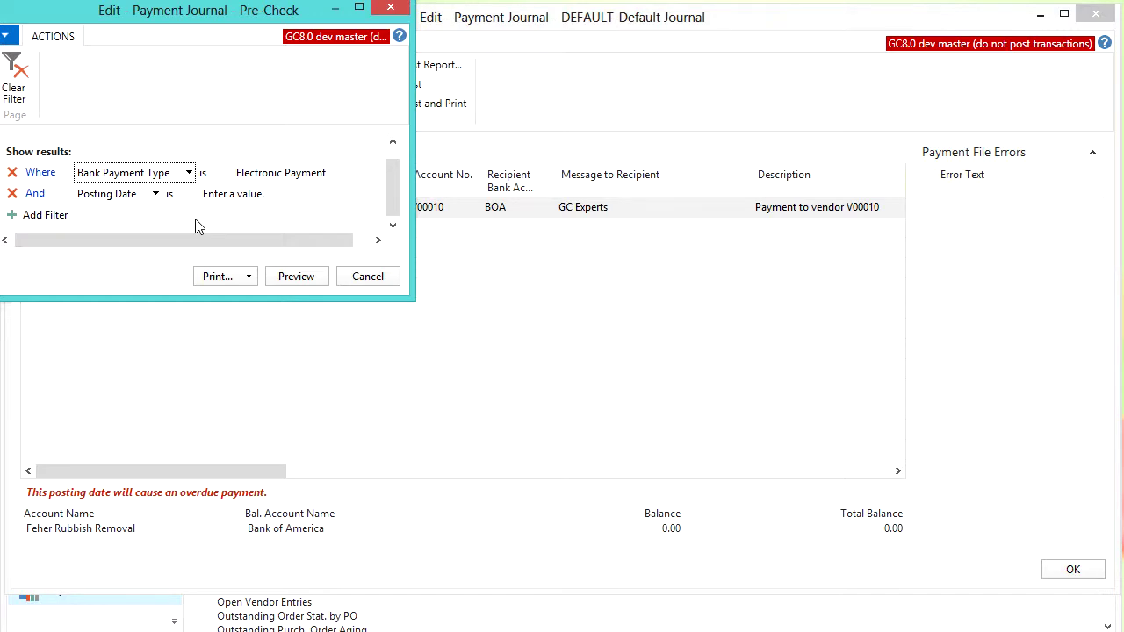
{"action": "left_click", "coordinate": [289, 280]}
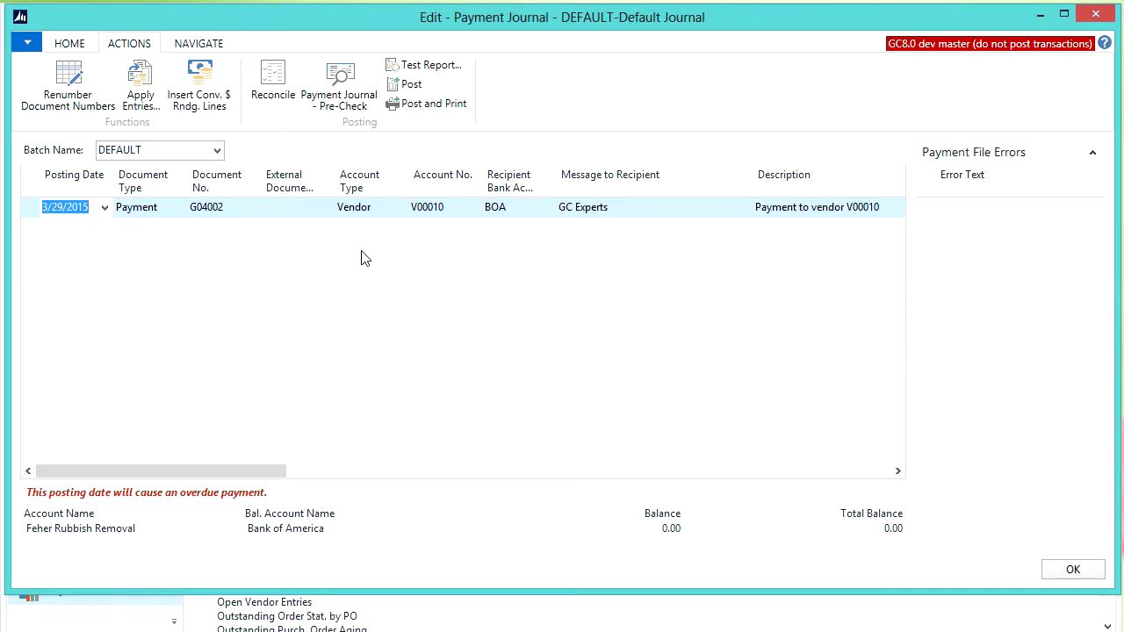
- Preview the electronic payments export for bank account BOA with settle date 3/29/2015, and close the remittance advice after reading
{"action": "left_click", "coordinate": [186, 46]}
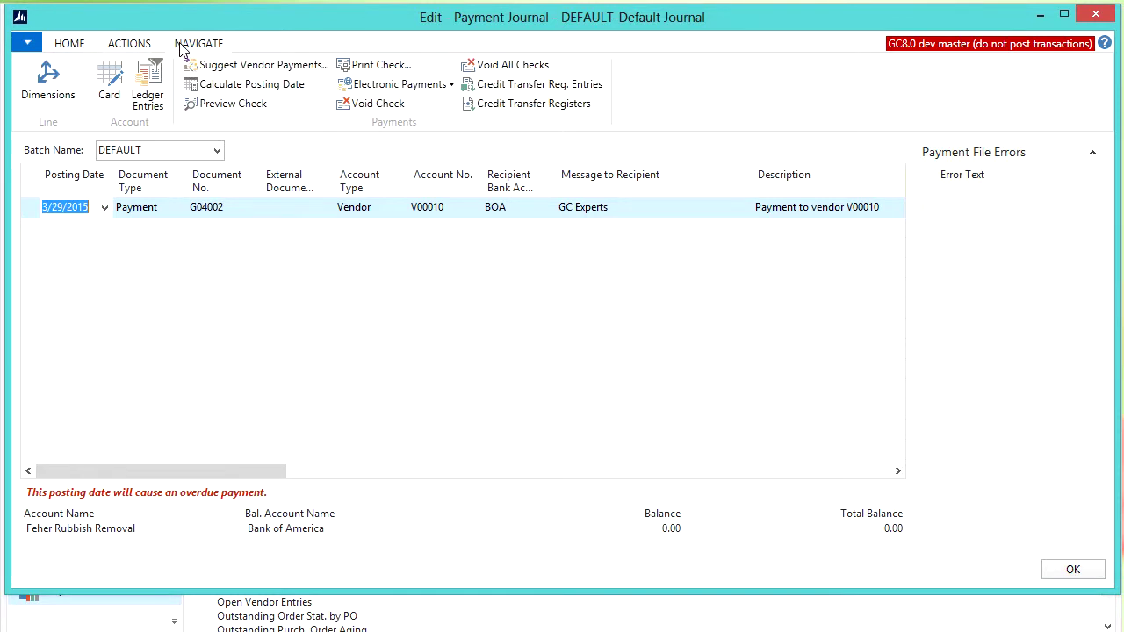
{"action": "left_click", "coordinate": [401, 87]}
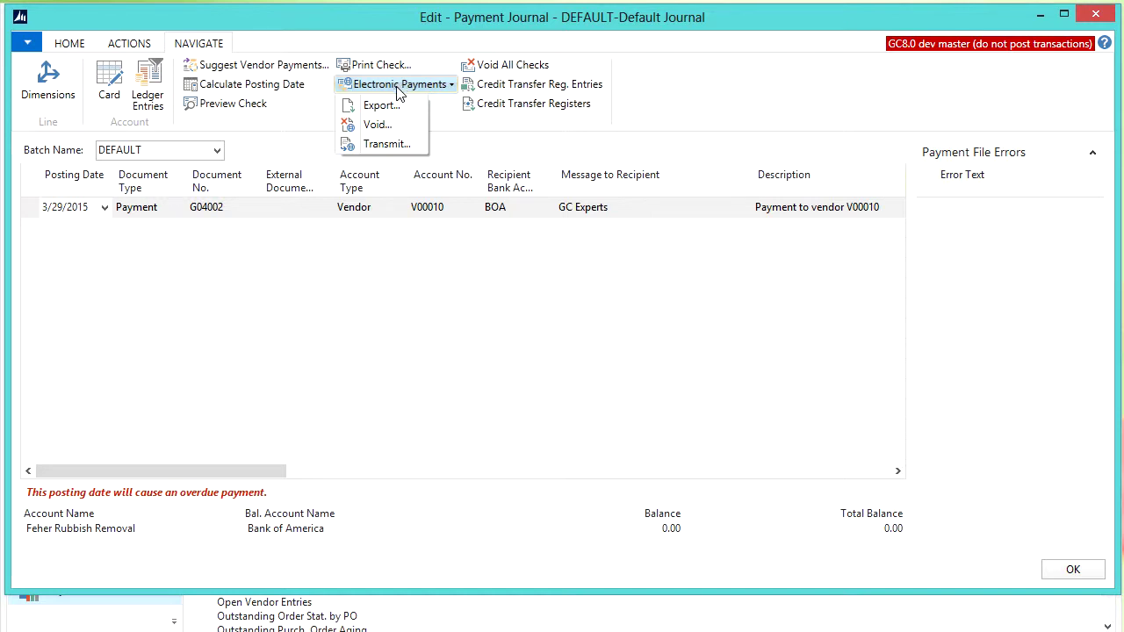
{"action": "left_click", "coordinate": [382, 106]}
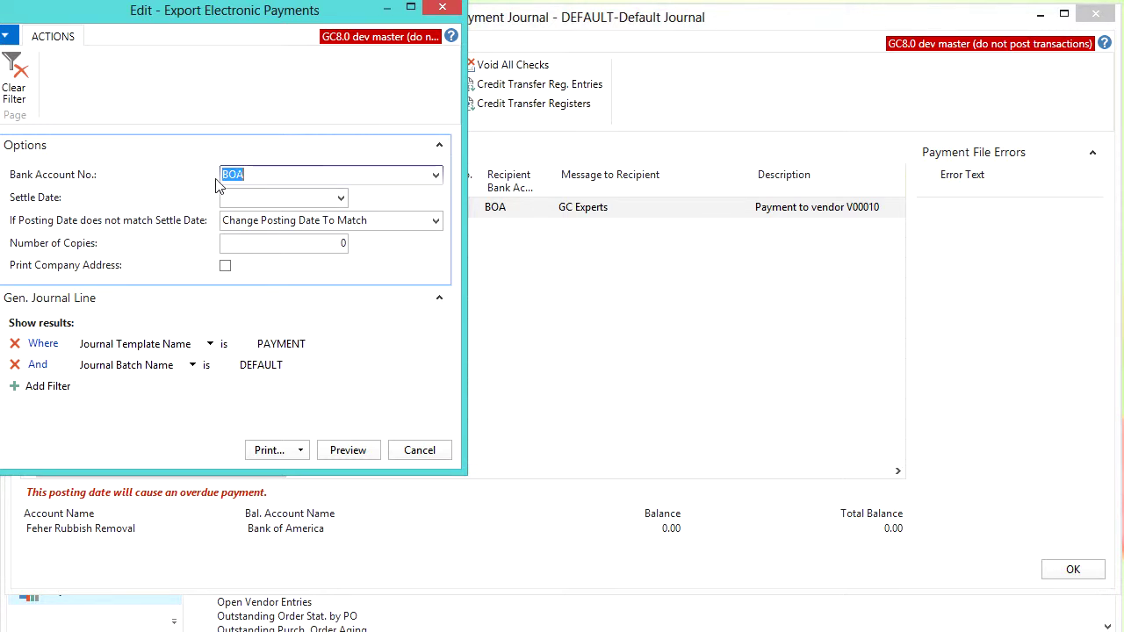
{"action": "left_click", "coordinate": [267, 197]}
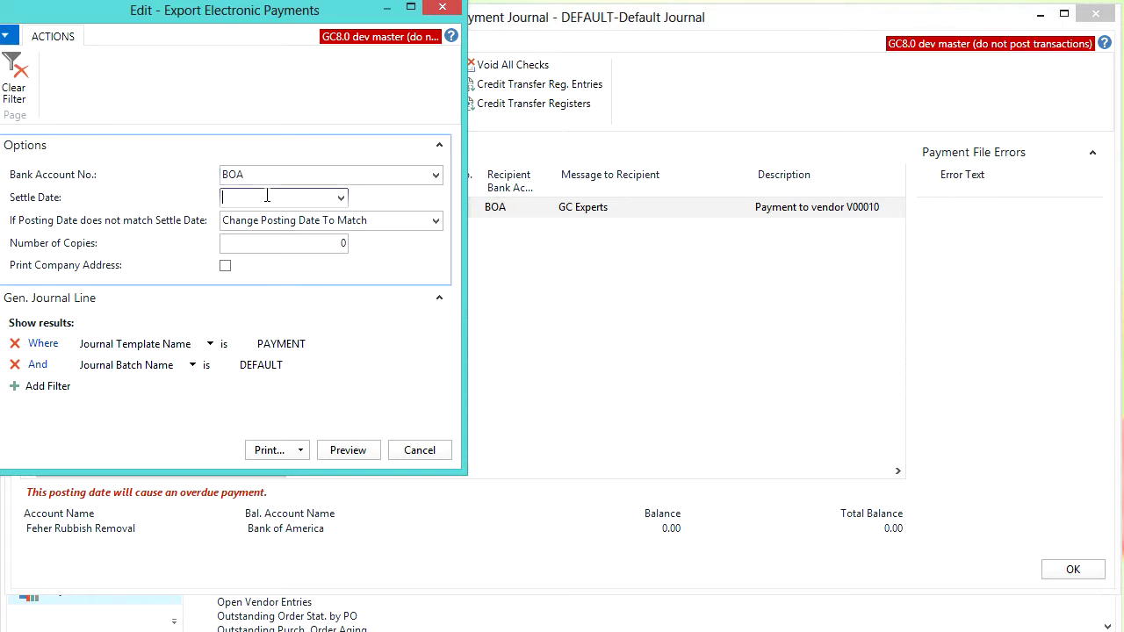
{"action": "type", "text": "t"}
{"action": "key", "text": "Tab"}
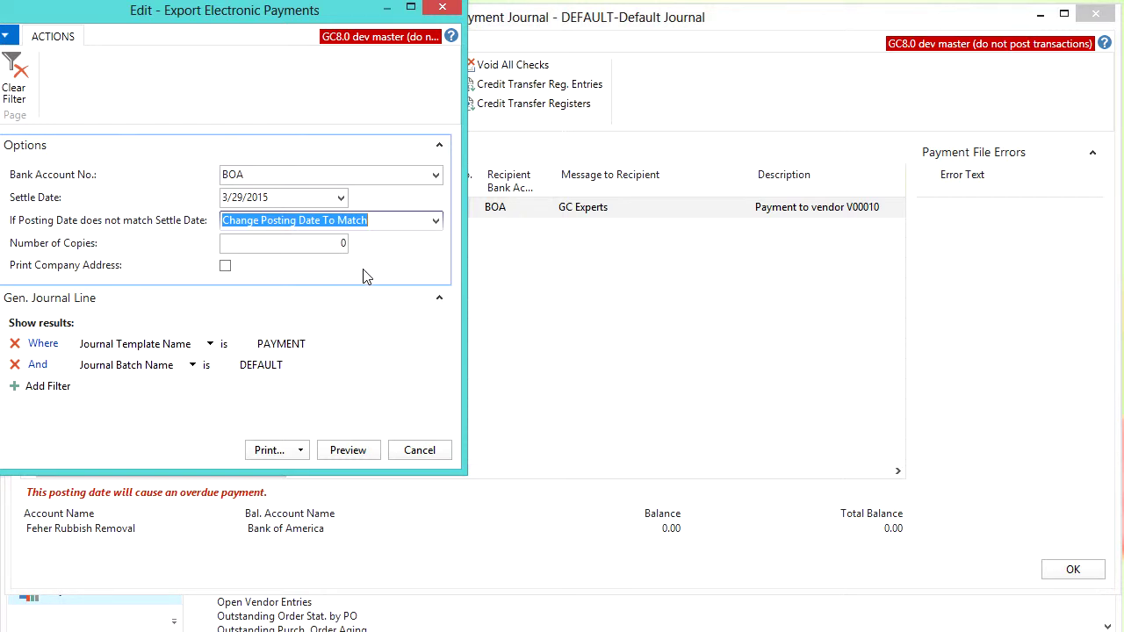
{"action": "key", "text": "Tab"}
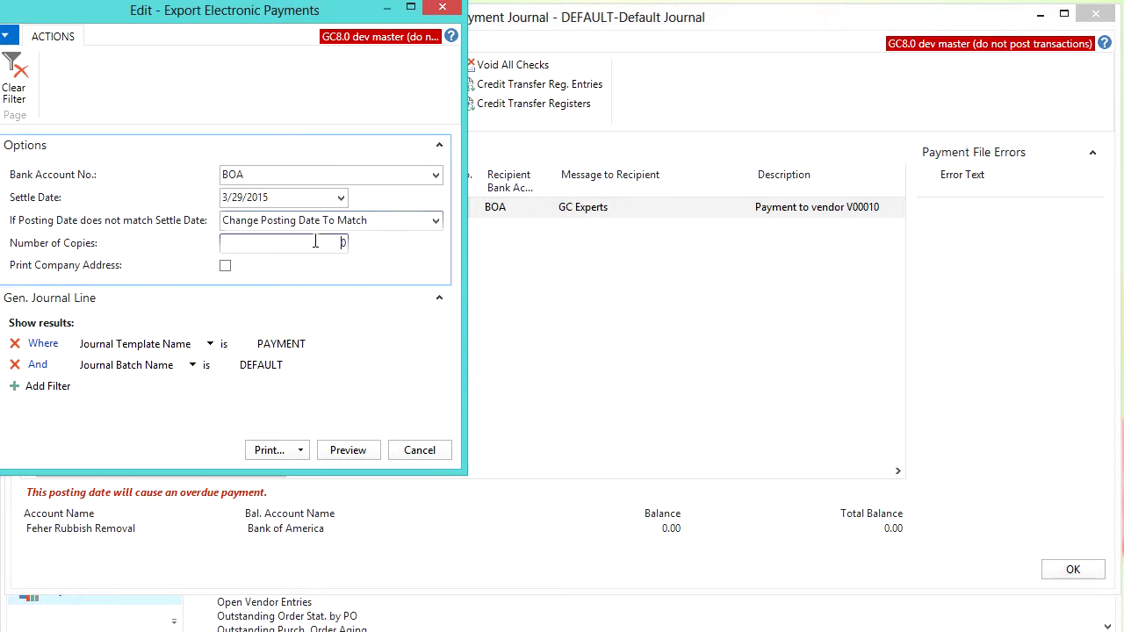
{"action": "left_click", "coordinate": [346, 454]}
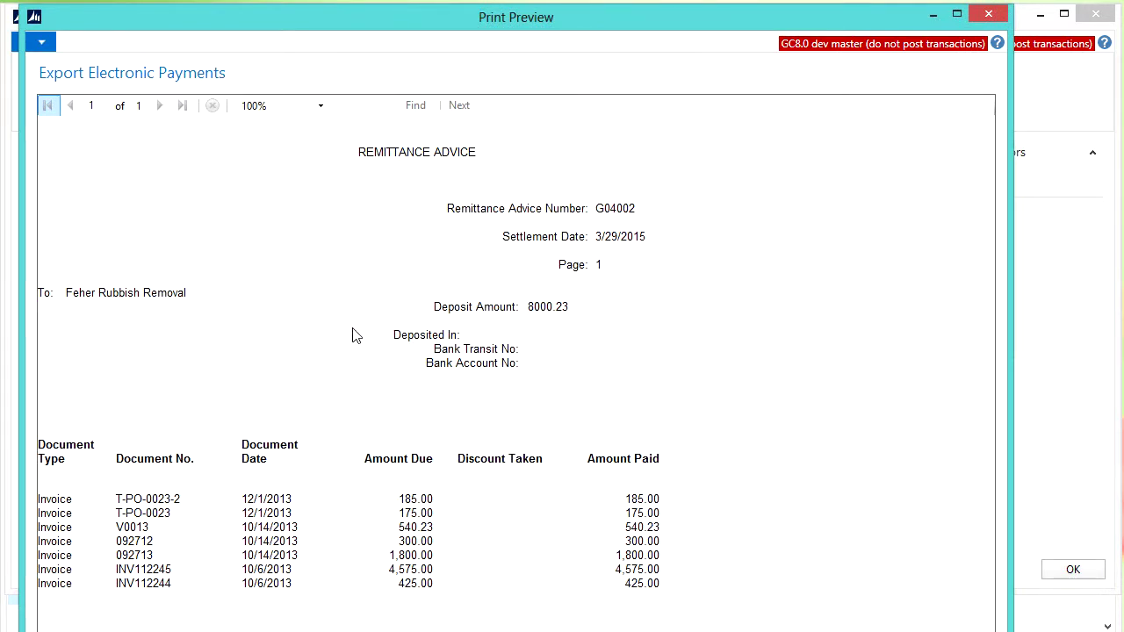
{"action": "key", "text": "Escape"}
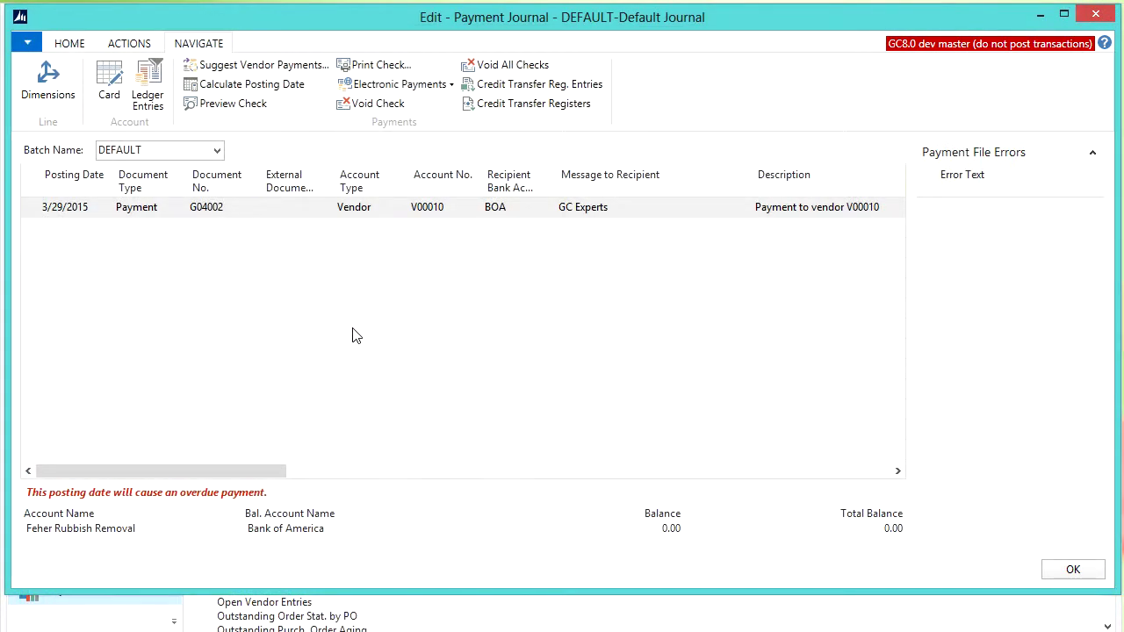
{"action": "left_click", "coordinate": [375, 86]}
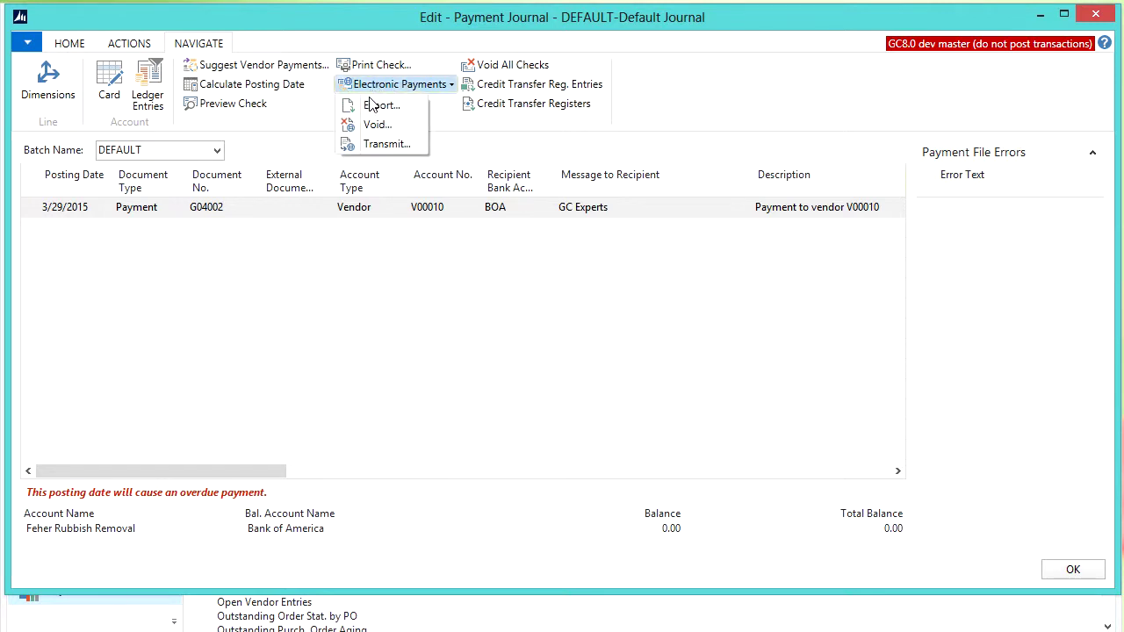
{"action": "left_click", "coordinate": [376, 113]}
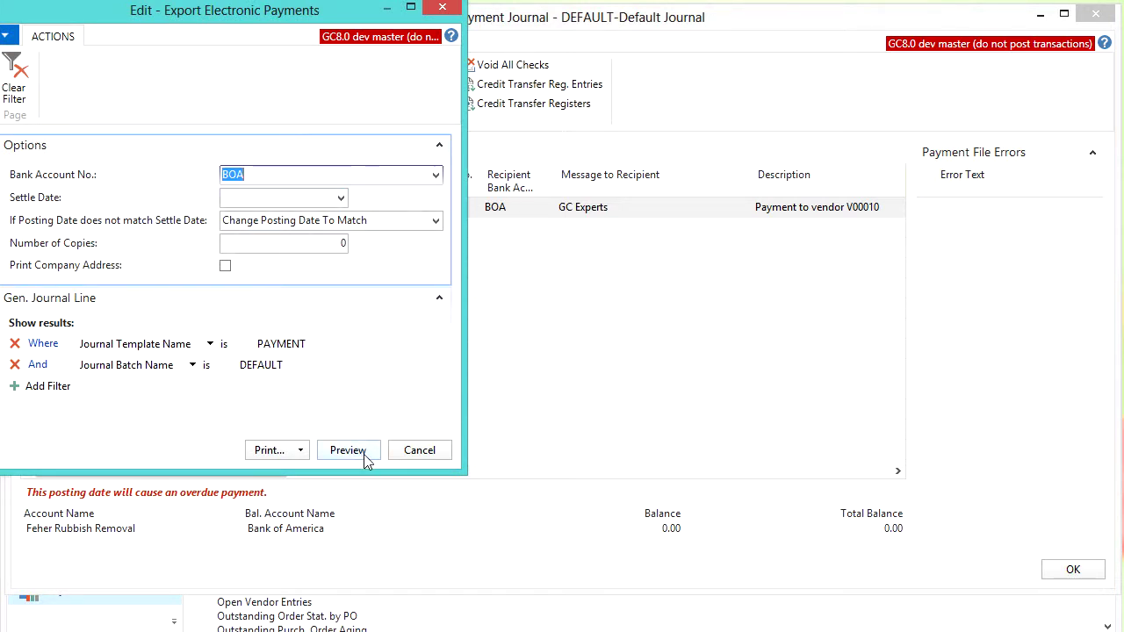
{"action": "left_click", "coordinate": [419, 451]}
- Run the Transmit operation on the electronic payments for bank account BOA, and close the payment journal
{"action": "left_click", "coordinate": [375, 90]}
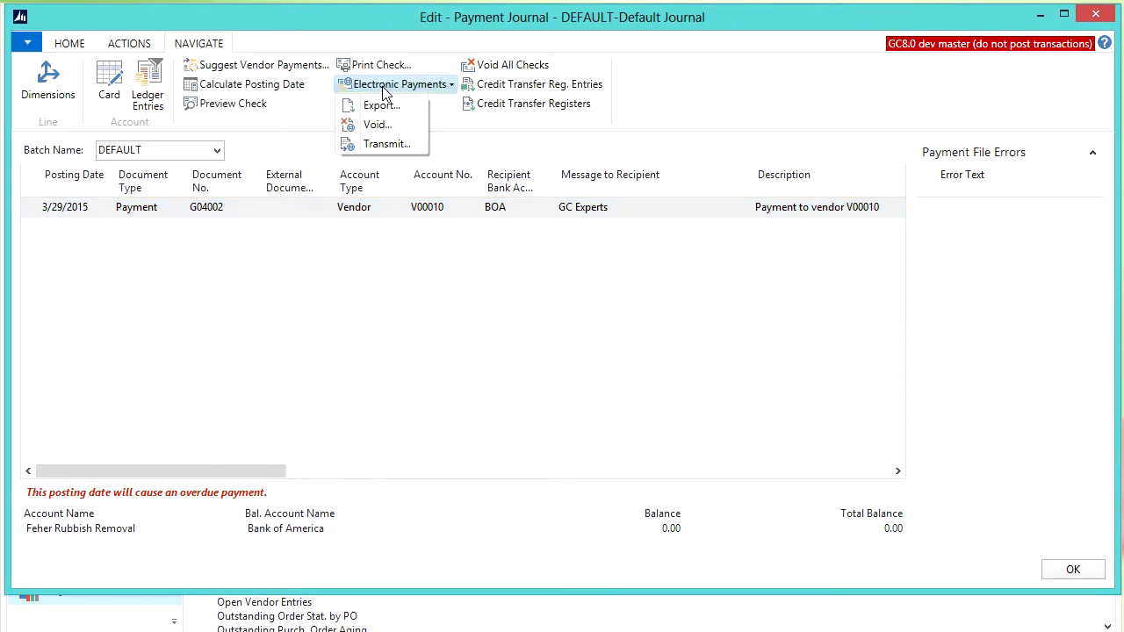
{"action": "left_click", "coordinate": [375, 151]}
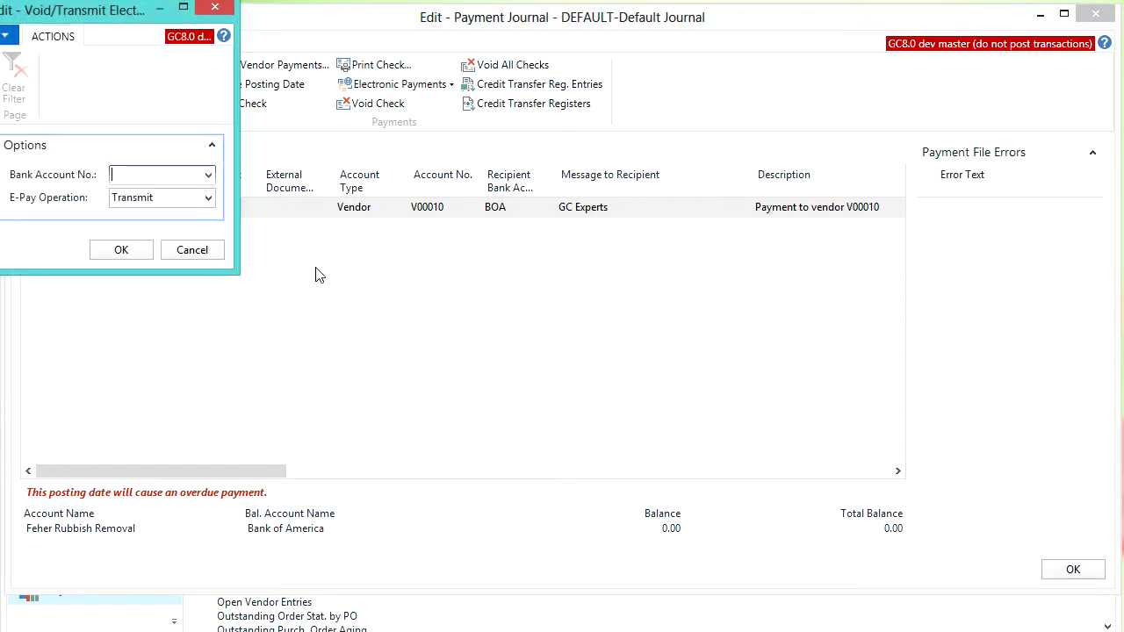
{"action": "type", "text": "bo"}
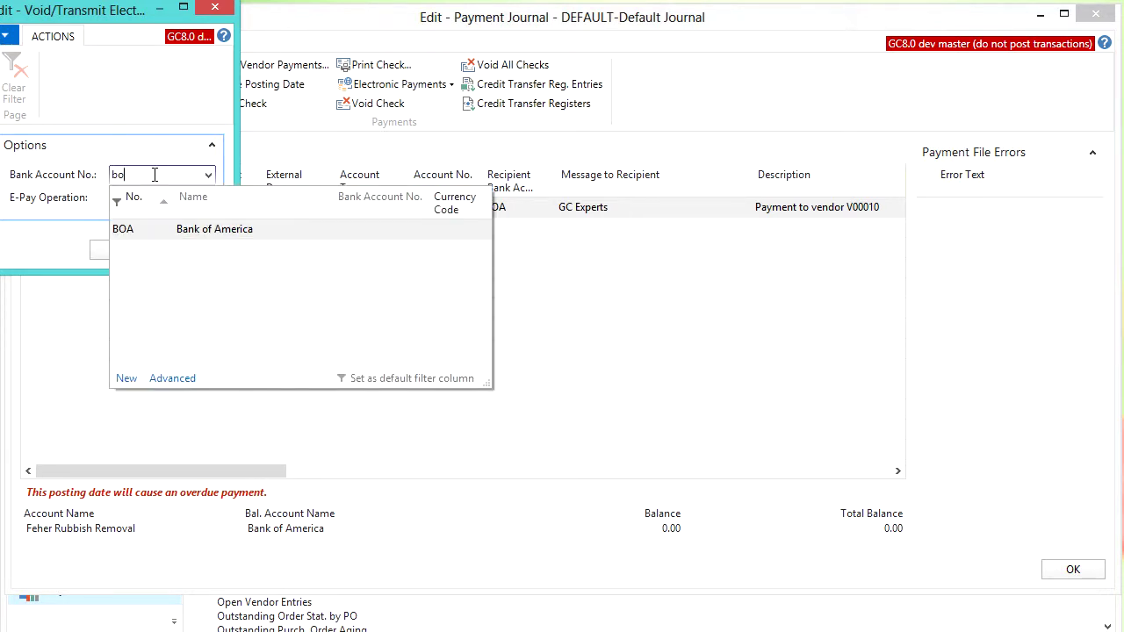
{"action": "type", "text": "a"}
{"action": "key", "text": "Tab"}
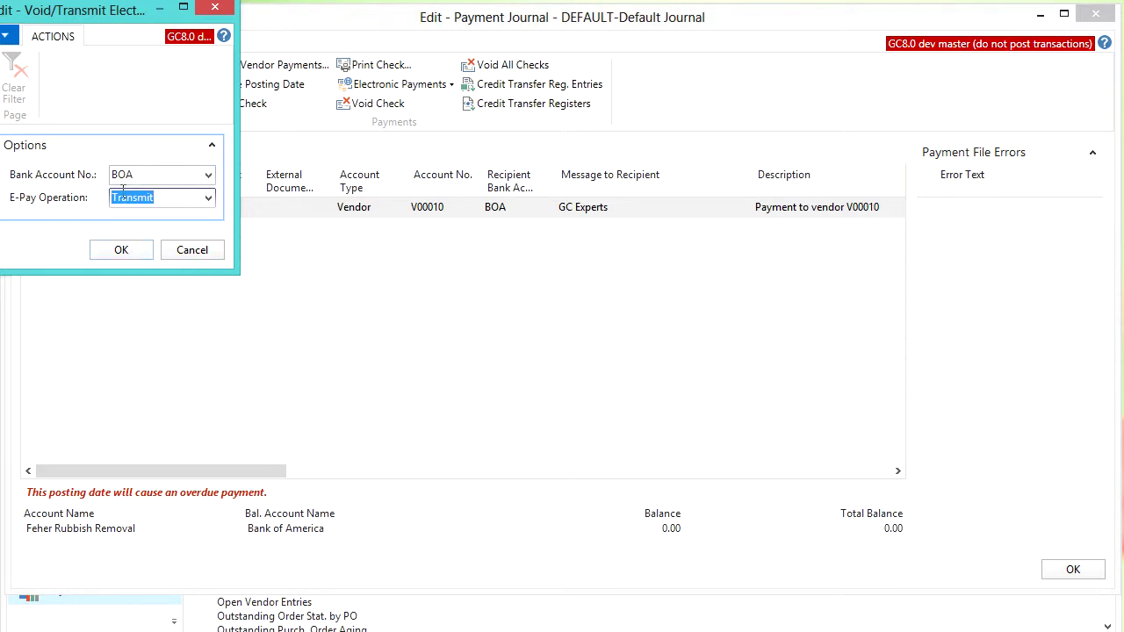
{"action": "left_click", "coordinate": [122, 252]}
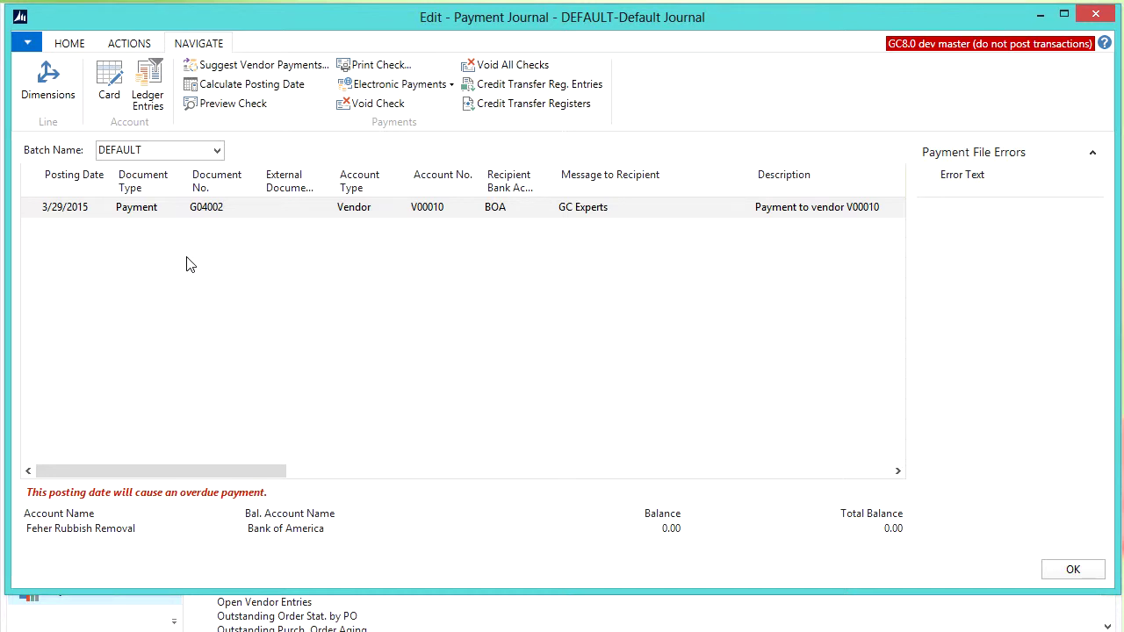
{"action": "key", "text": "Escape"}
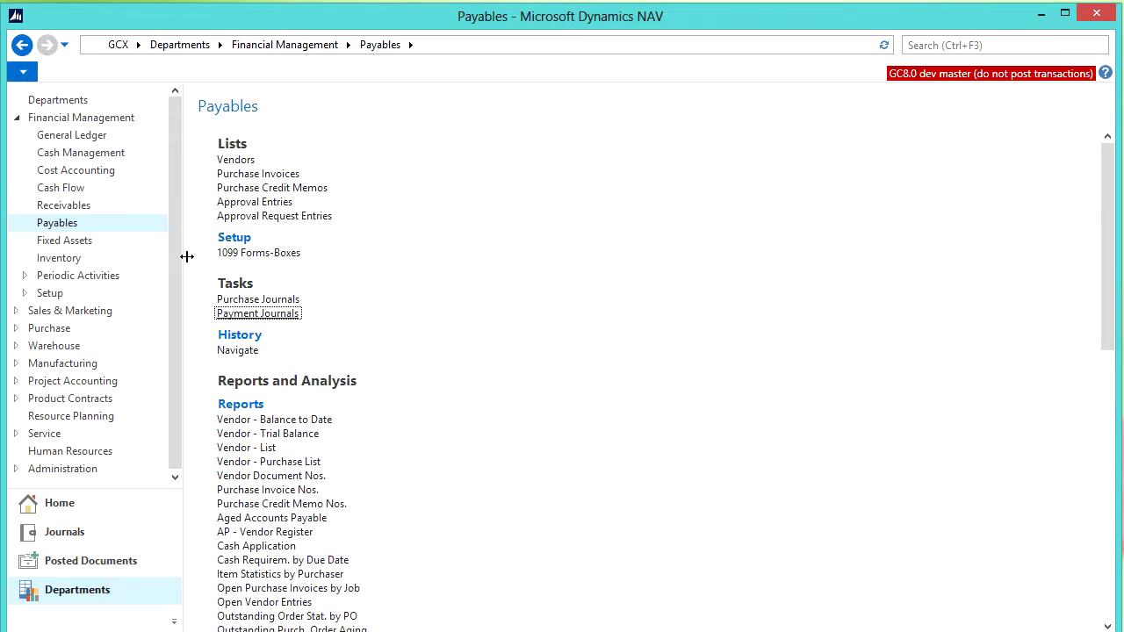
- Open the check ledger entries of the Bank of America account from Cash Management
{"action": "left_click", "coordinate": [267, 45]}
{"action": "left_click", "coordinate": [273, 190]}
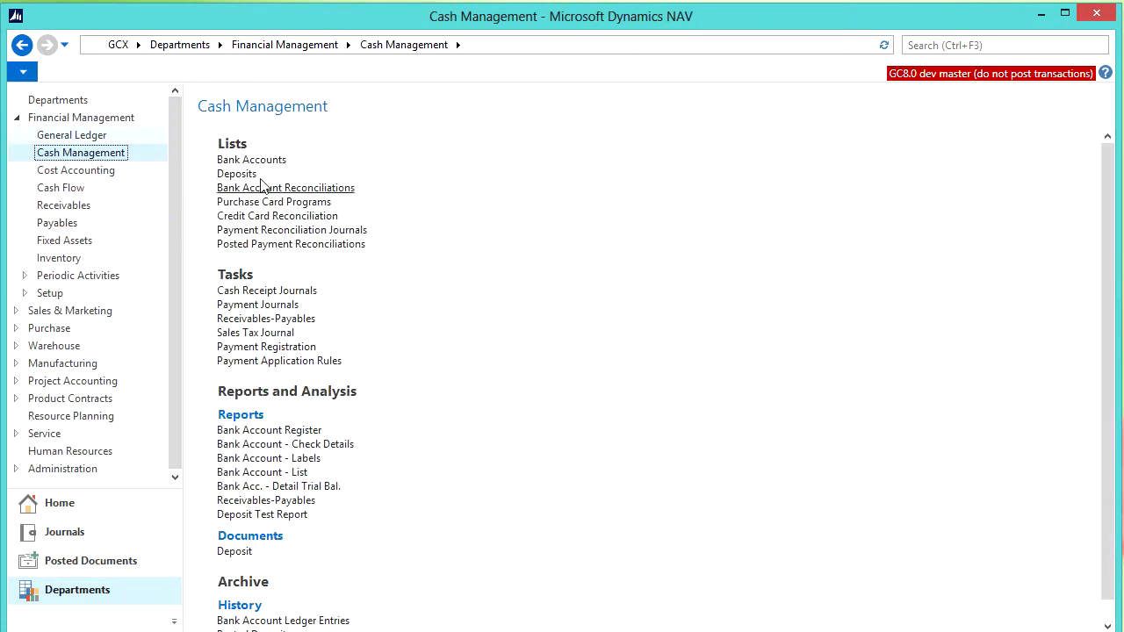
{"action": "left_click", "coordinate": [246, 160]}
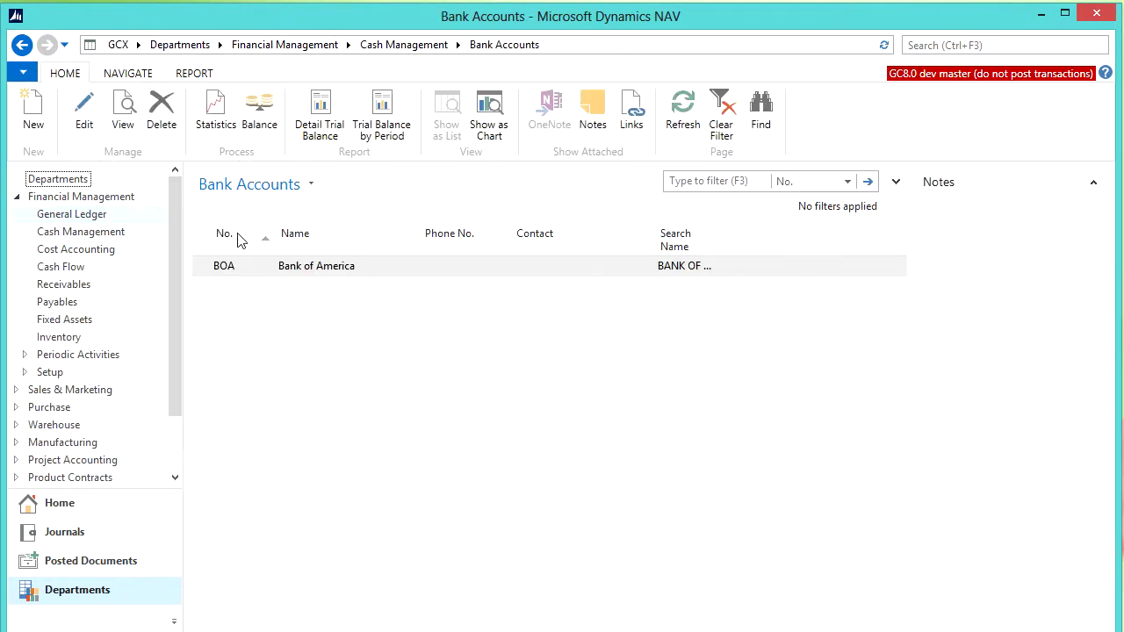
{"action": "double_click", "coordinate": [289, 273]}
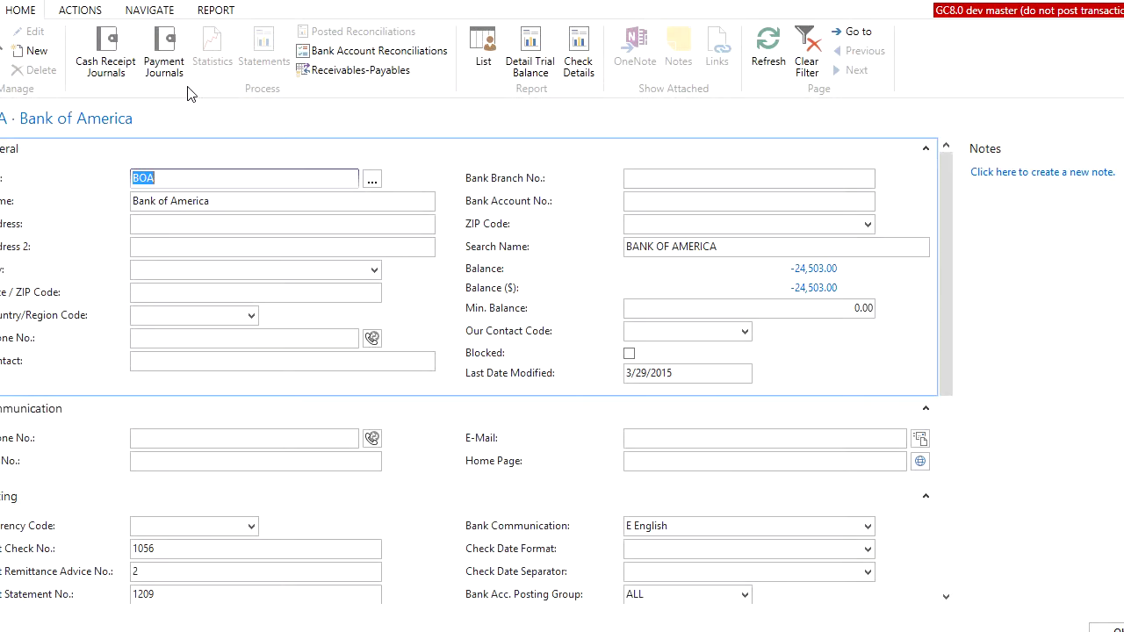
{"action": "left_click", "coordinate": [134, 11]}
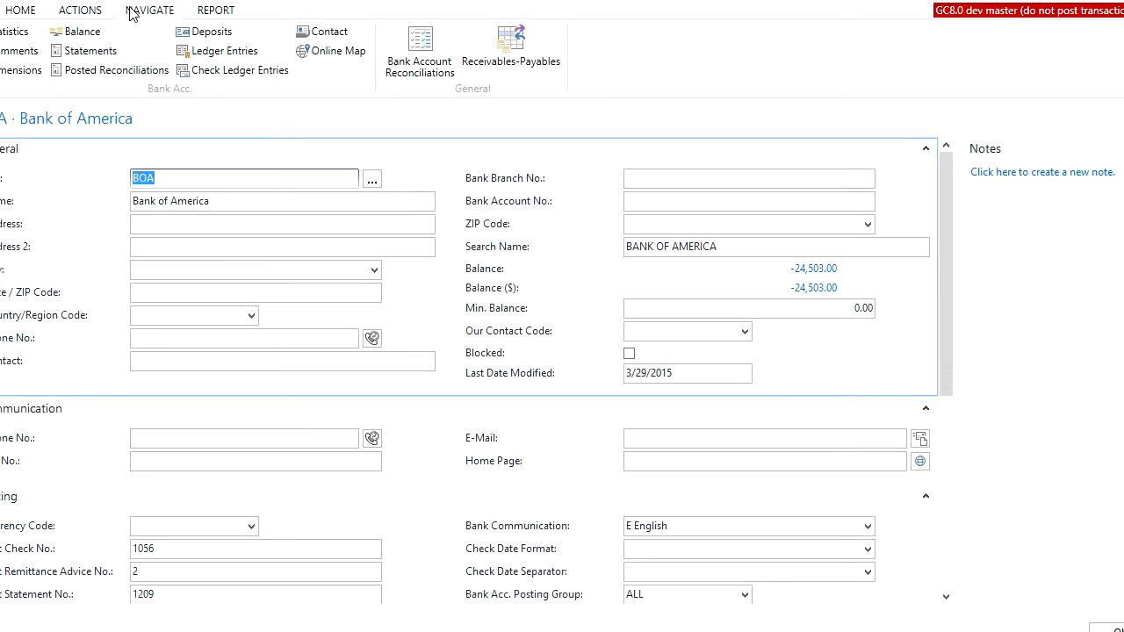
{"action": "left_click", "coordinate": [230, 71]}
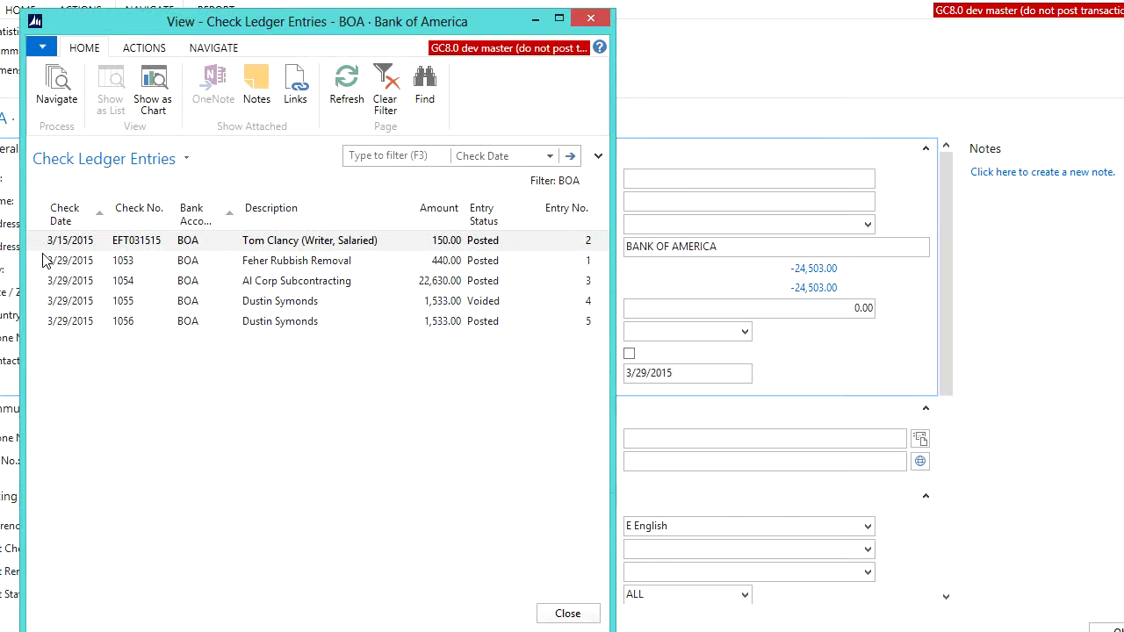
- Financially void posted check 1053 to Feher Rubbish Removal with the Unapply and void check option, and close the bank account windows
{"action": "left_click", "coordinate": [38, 267]}
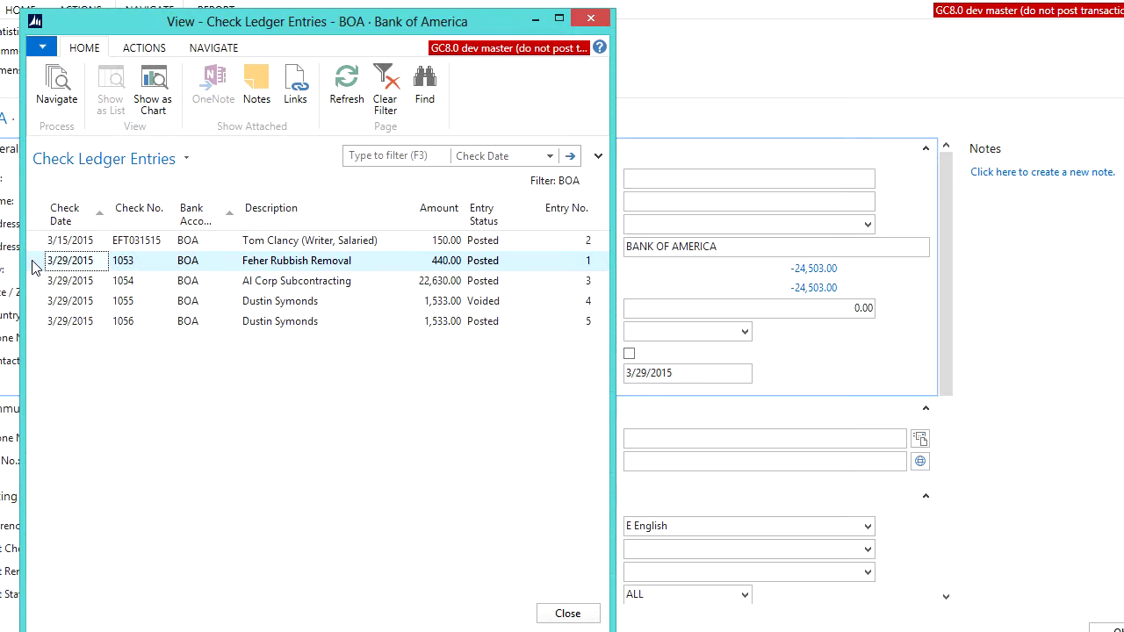
{"action": "left_click", "coordinate": [142, 50]}
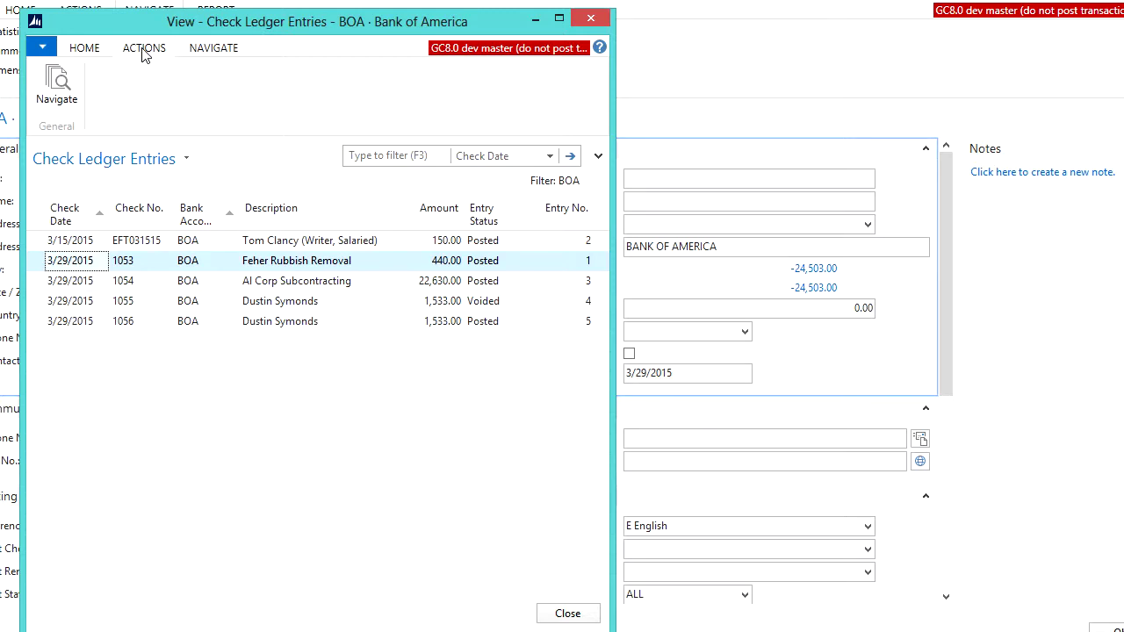
{"action": "left_click", "coordinate": [211, 51]}
{"action": "left_click", "coordinate": [58, 90]}
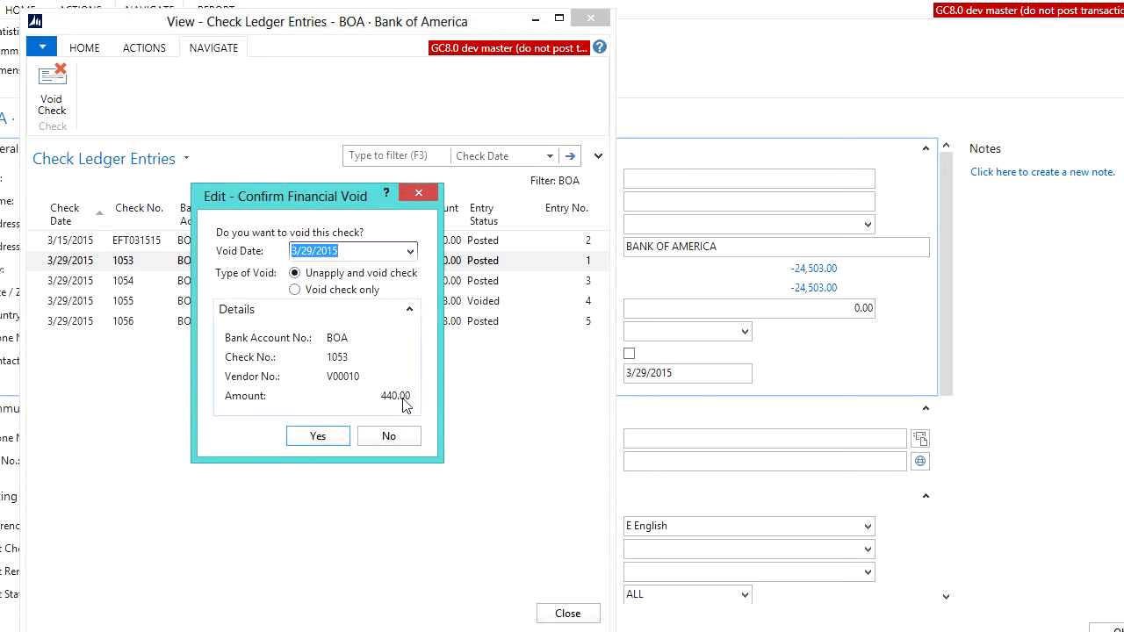
{"action": "left_click", "coordinate": [297, 277]}
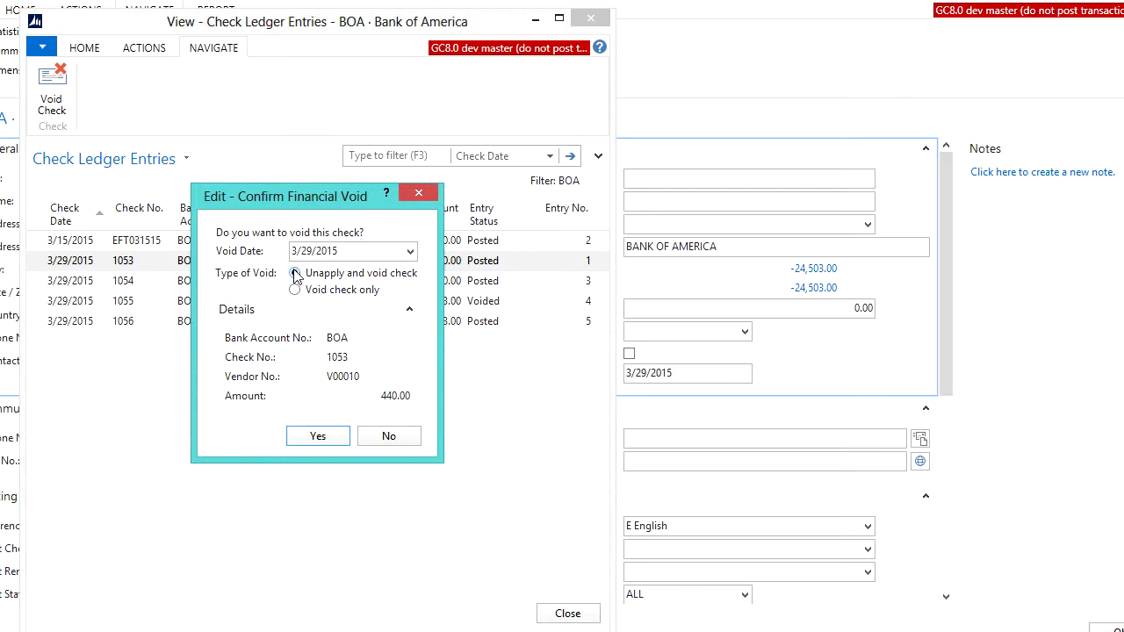
{"action": "left_click", "coordinate": [318, 436]}
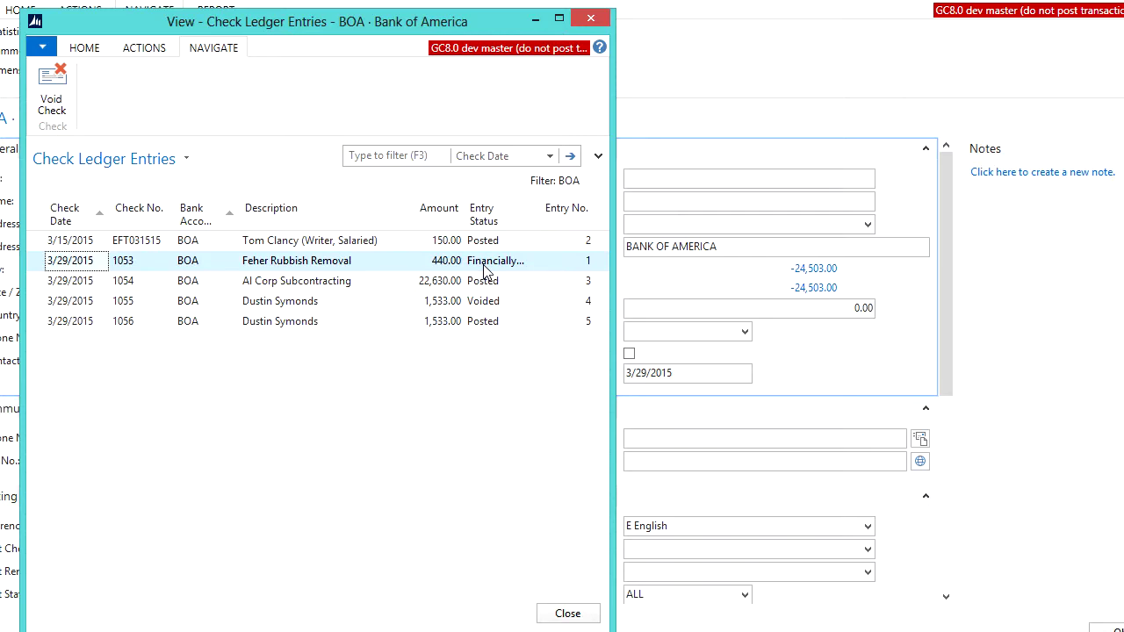
{"action": "key", "text": "Escape"}
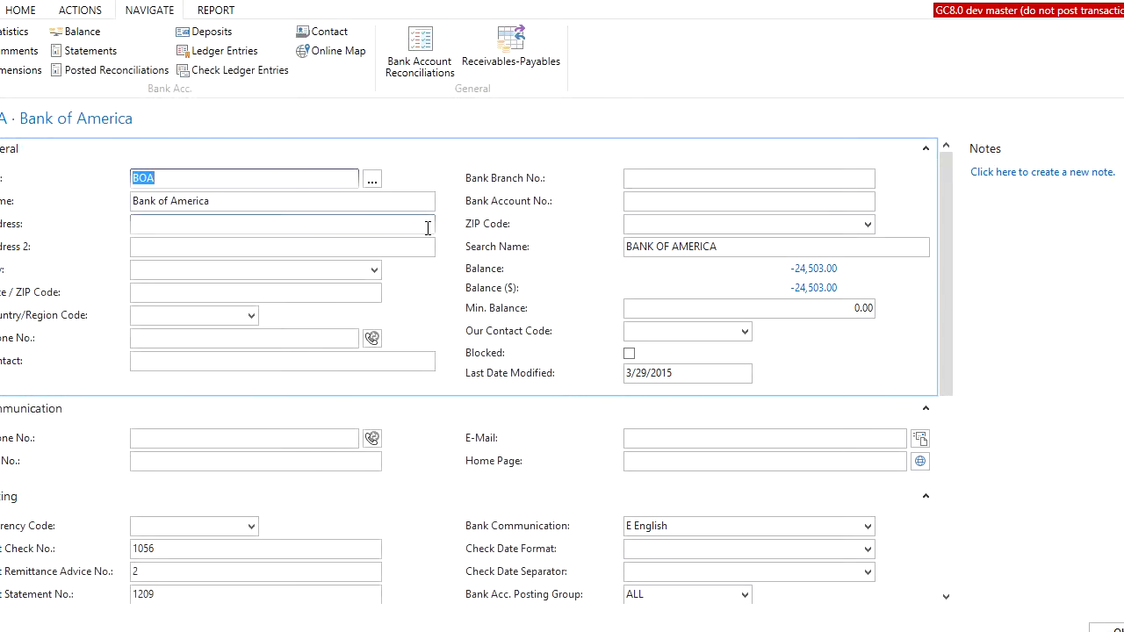
{"action": "key", "text": "Escape"}
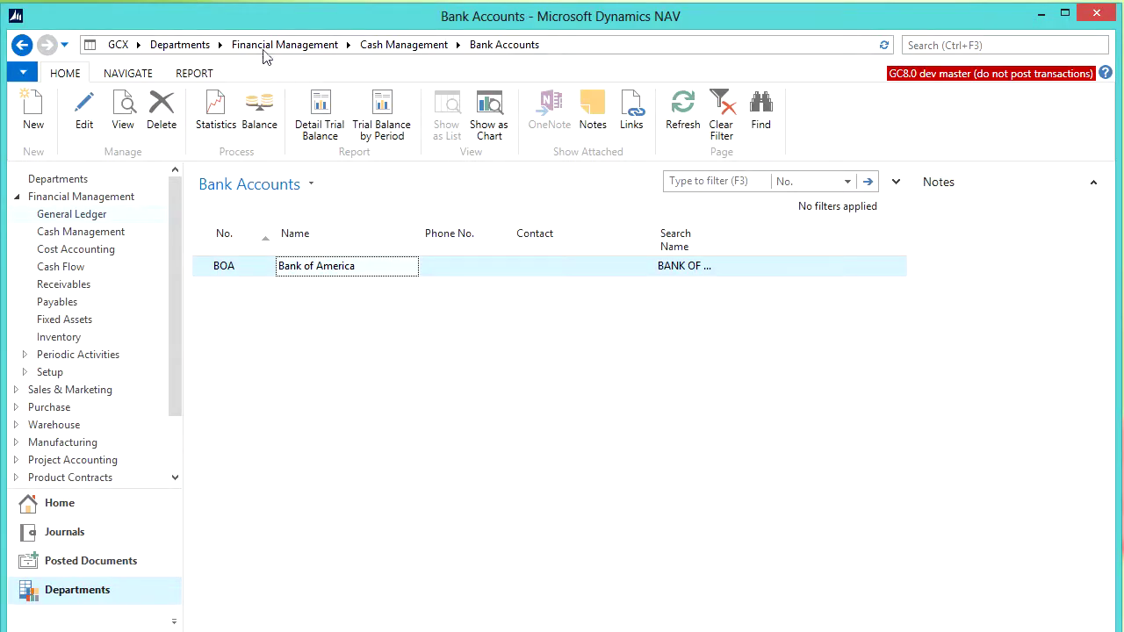
- Open the vendor ledger entries of Feher Rubbish Removal from Payables and select the payment entry of check 1053
{"action": "left_click", "coordinate": [314, 48]}
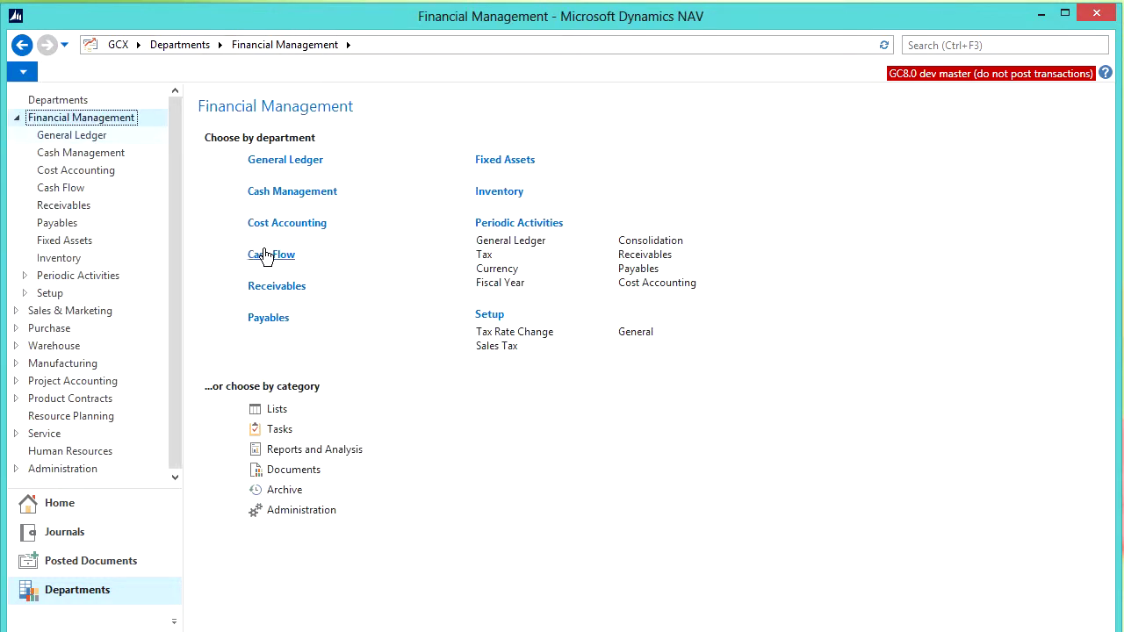
{"action": "left_click", "coordinate": [282, 163]}
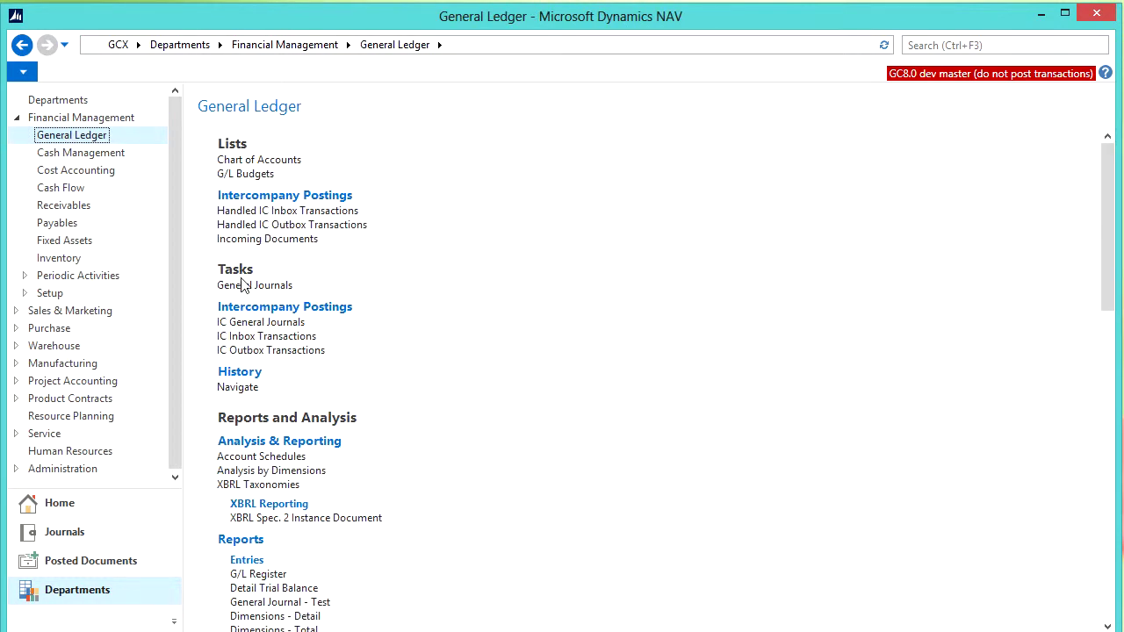
{"action": "left_click", "coordinate": [275, 49]}
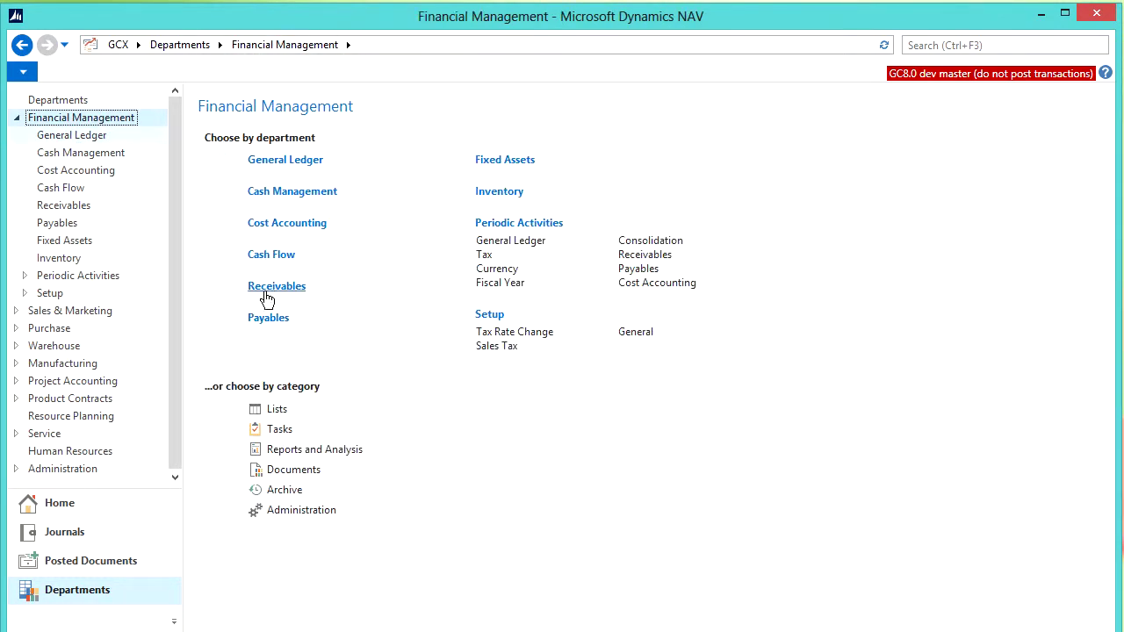
{"action": "left_click", "coordinate": [255, 320]}
{"action": "left_click", "coordinate": [233, 161]}
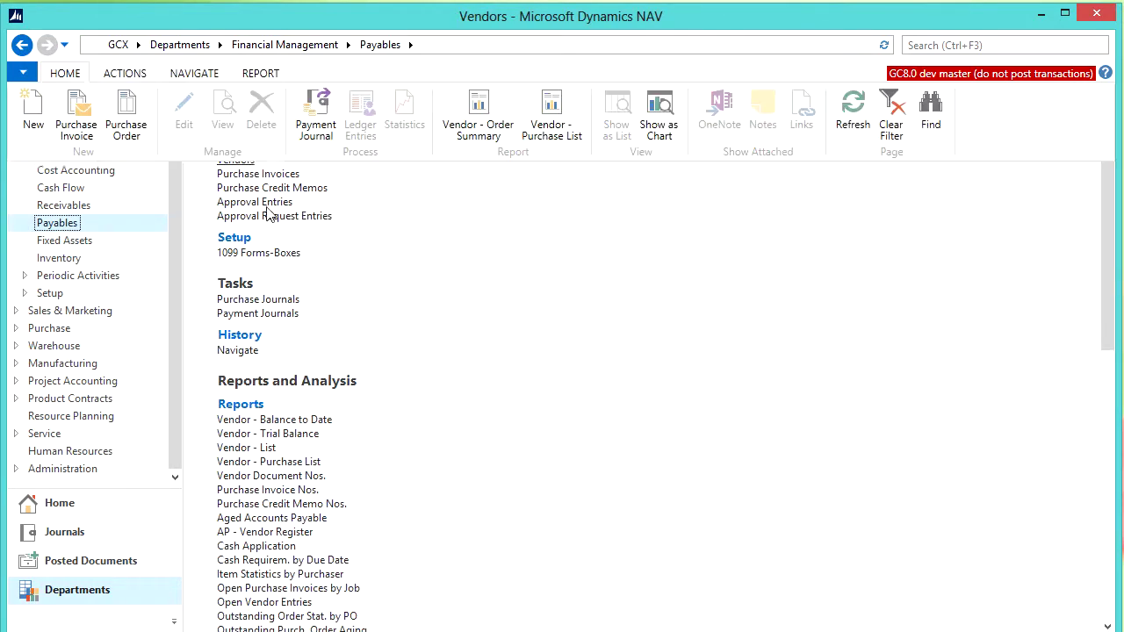
{"action": "left_click", "coordinate": [304, 309]}
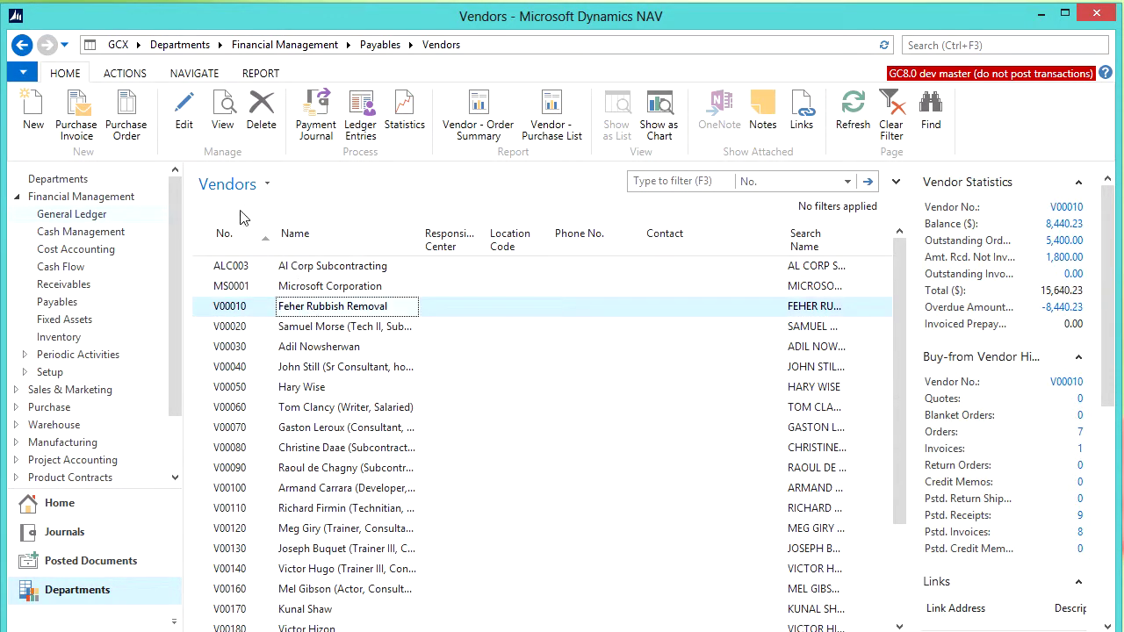
{"action": "left_click", "coordinate": [363, 121]}
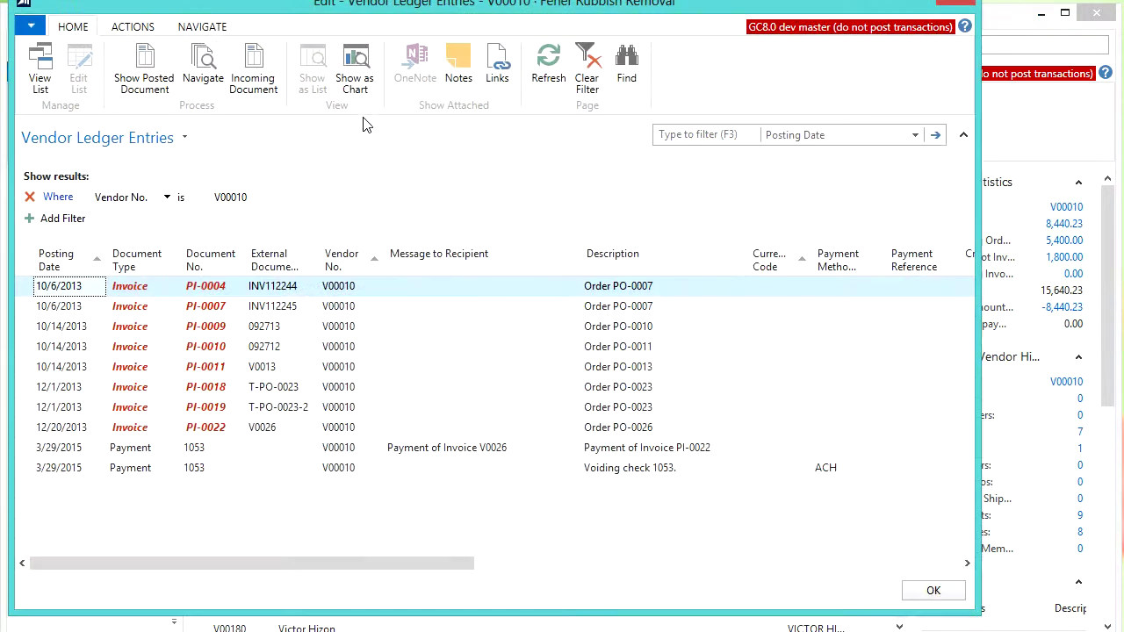
{"action": "left_click", "coordinate": [314, 453]}
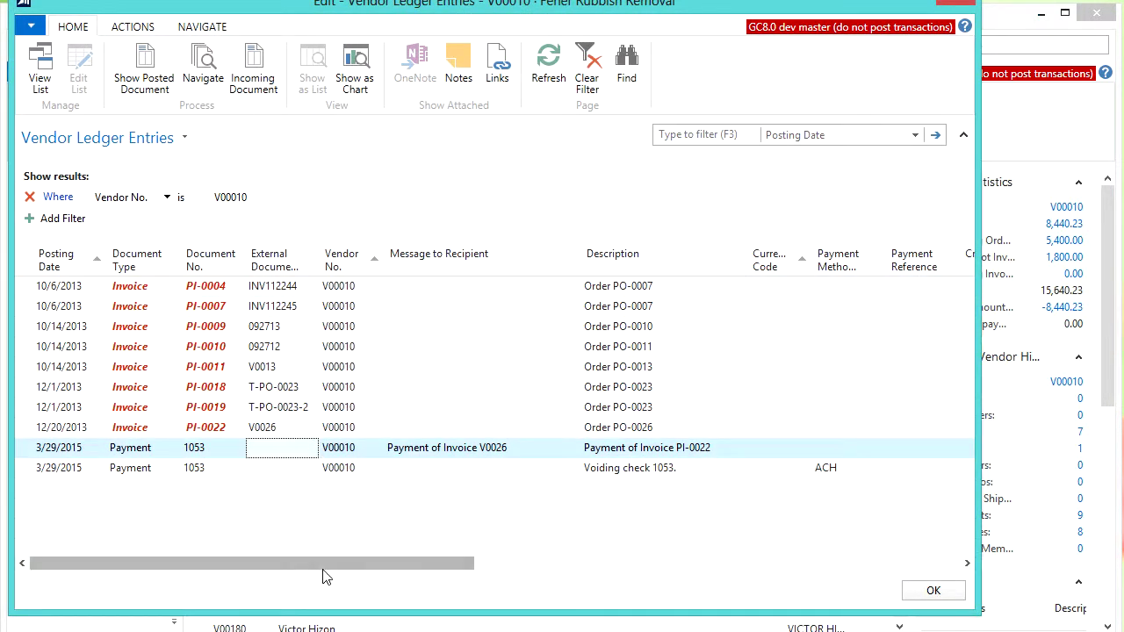
- Review the original and remaining amounts of Feher Rubbish Removal's check 1053 payment and void entries, and close the ledger entries
{"action": "left_click_drag", "start_coordinate": [322, 571], "coordinate": [505, 578]}
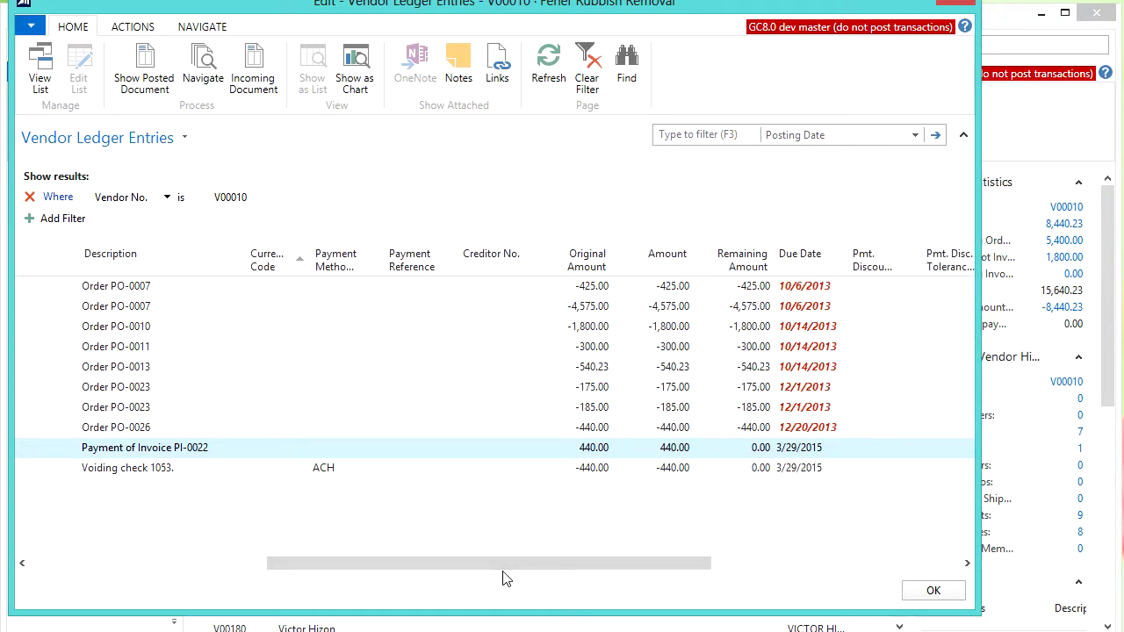
{"action": "left_click_drag", "start_coordinate": [506, 562], "coordinate": [515, 562]}
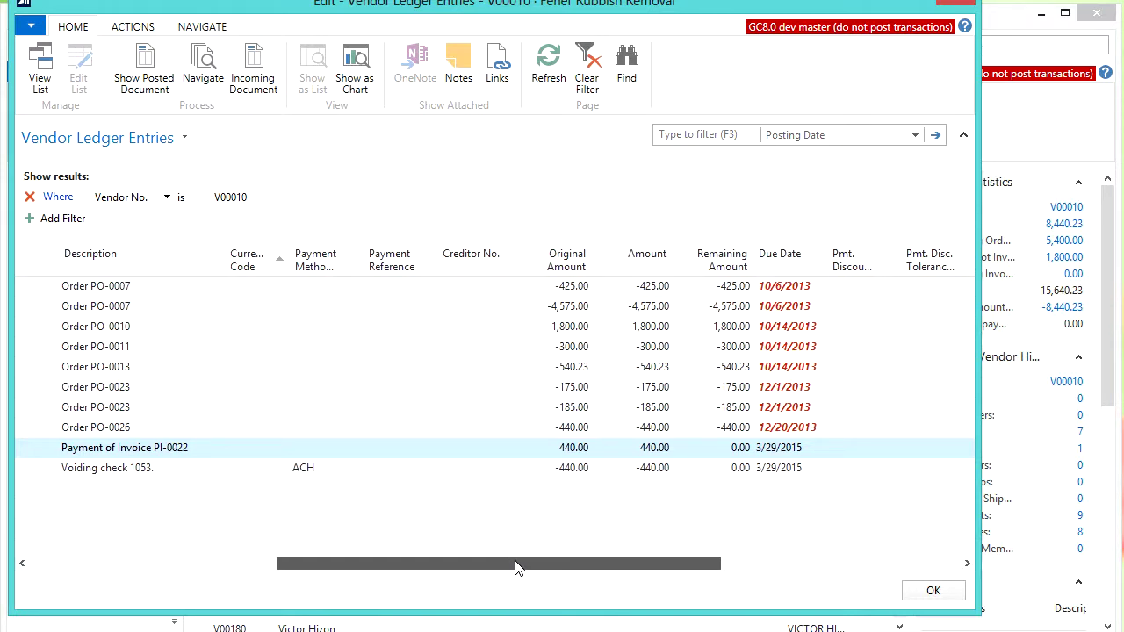
{"action": "left_click_drag", "start_coordinate": [515, 567], "coordinate": [294, 509]}
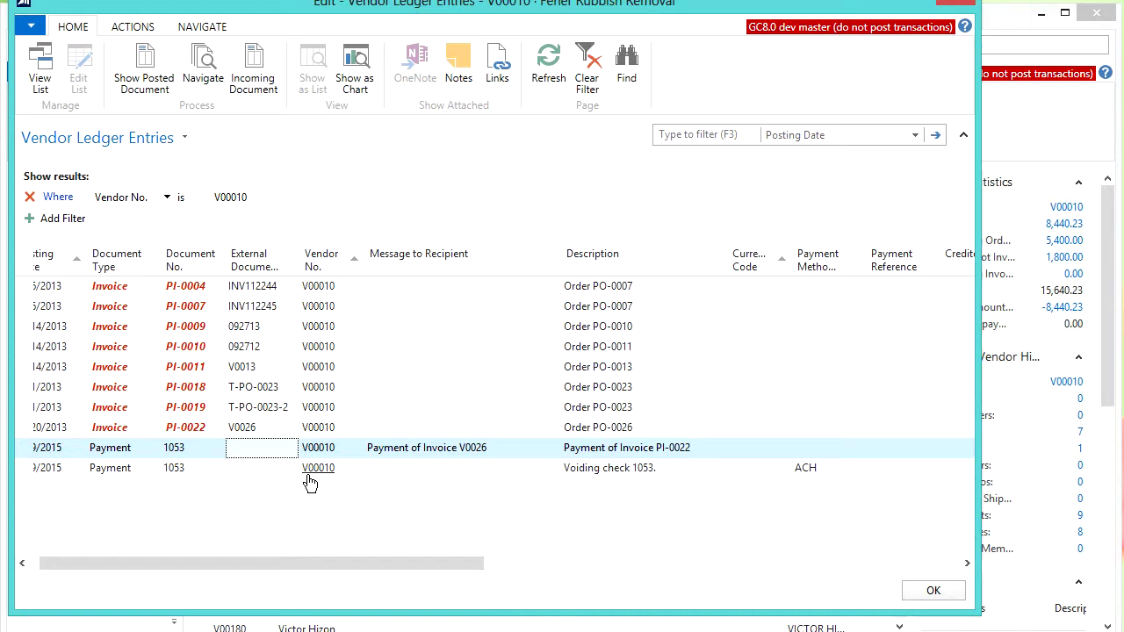
{"action": "key", "text": "Escape"}
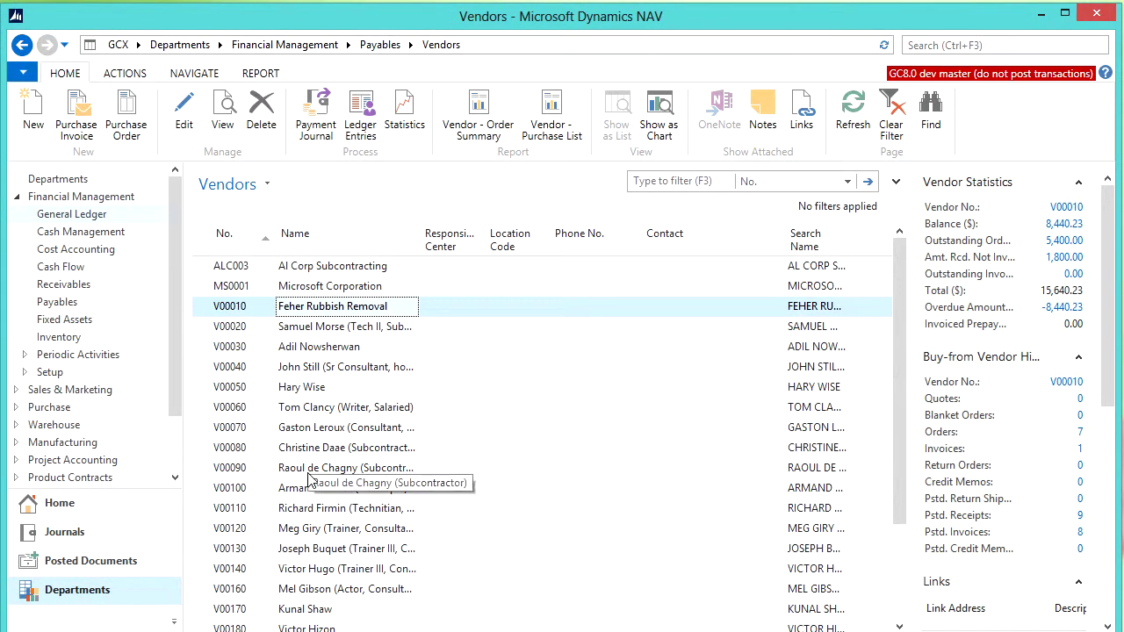
- Open the vendor ledger entries of Al Corp Subcontracting and examine the remaining amount of invoice PI-0006 against payment 1054
{"action": "left_click", "coordinate": [330, 266]}
{"action": "left_click", "coordinate": [364, 132]}
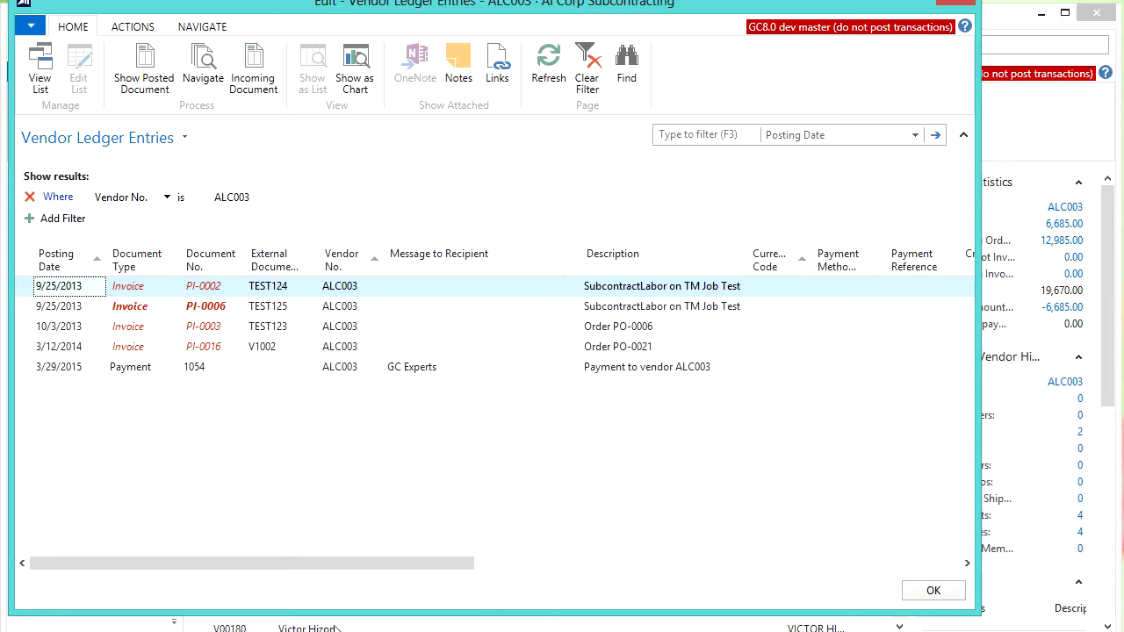
{"action": "left_click_drag", "start_coordinate": [343, 571], "coordinate": [572, 569]}
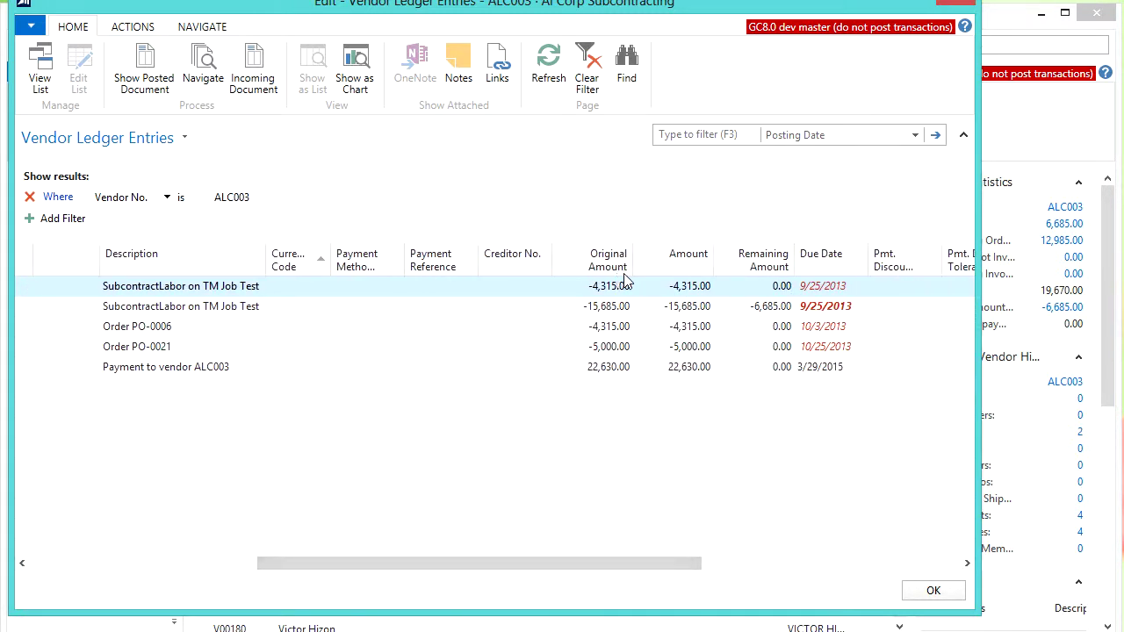
{"action": "left_click", "coordinate": [770, 309]}
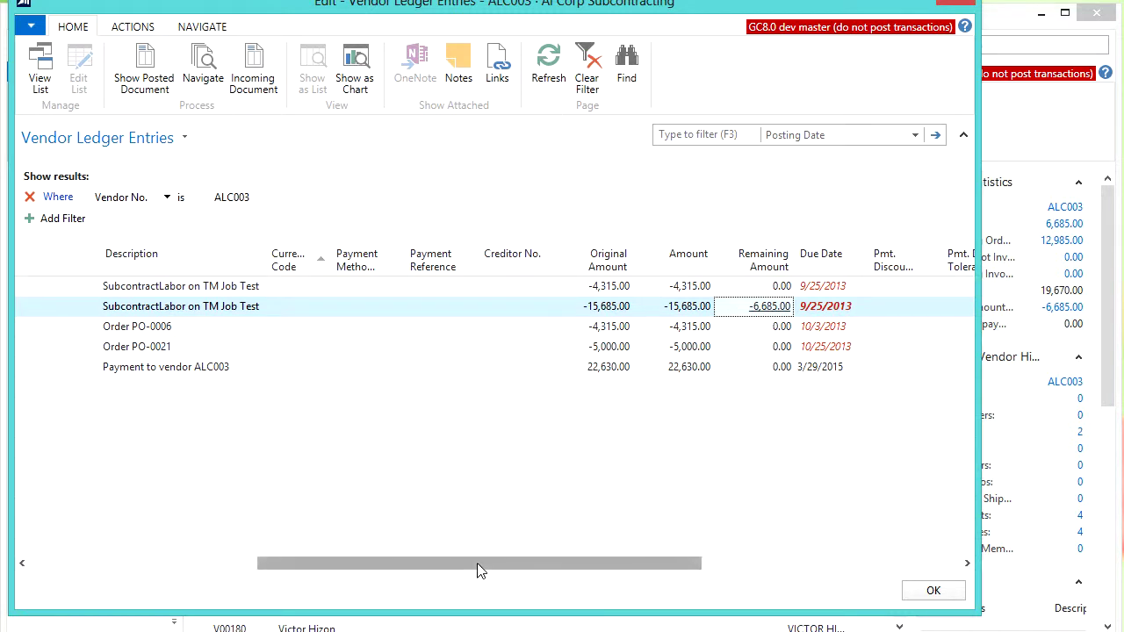
{"action": "left_click_drag", "start_coordinate": [473, 569], "coordinate": [321, 559]}
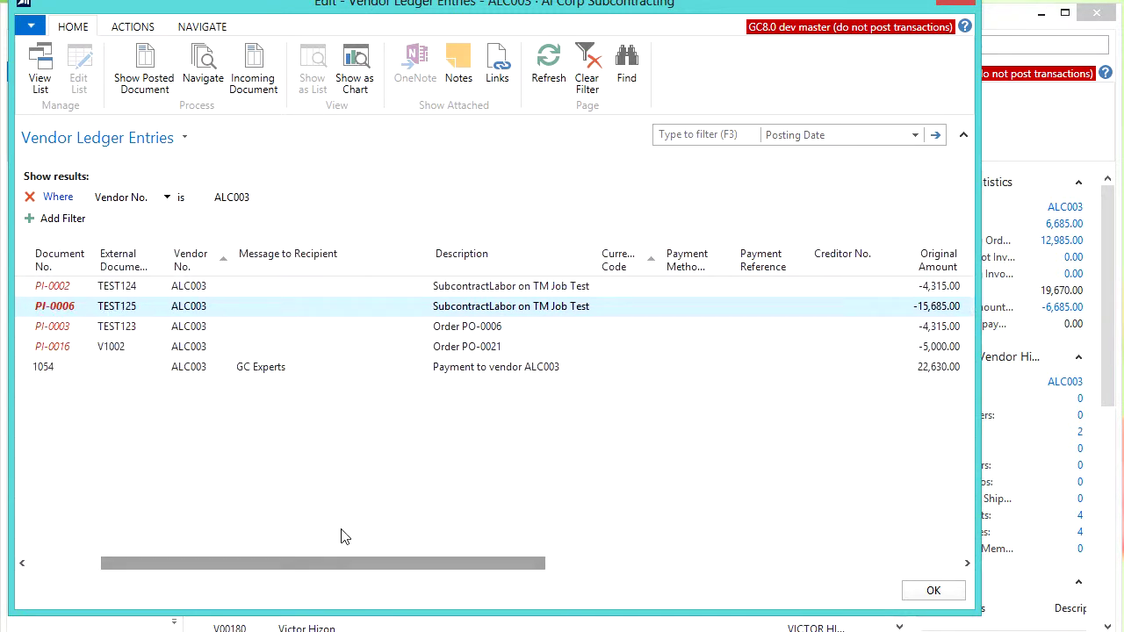